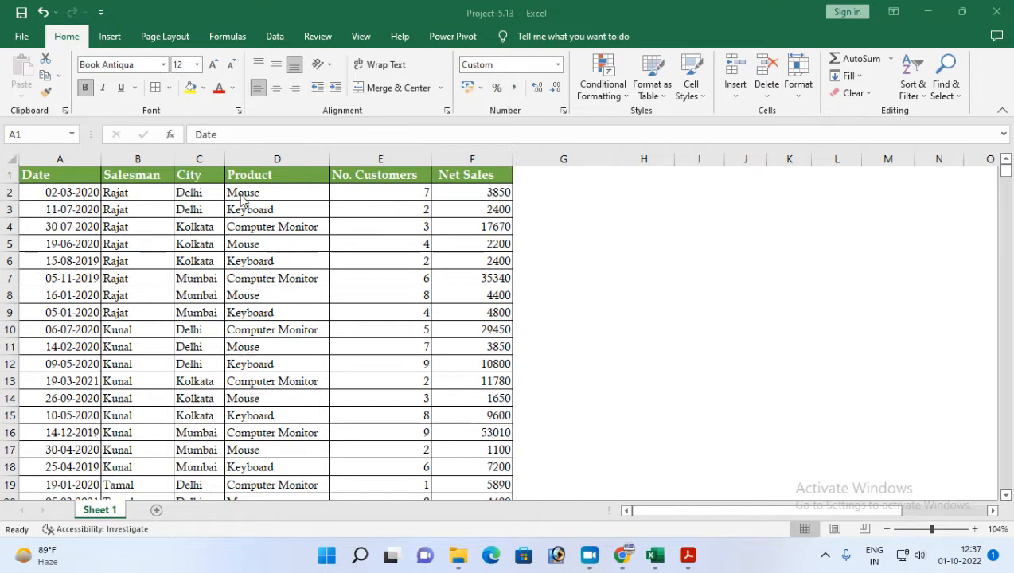
Switch to Adobe Acrobat Reader to read the ten project tasks in Project-13.pdf and return to the Excel workbook.
left_click(687, 555)
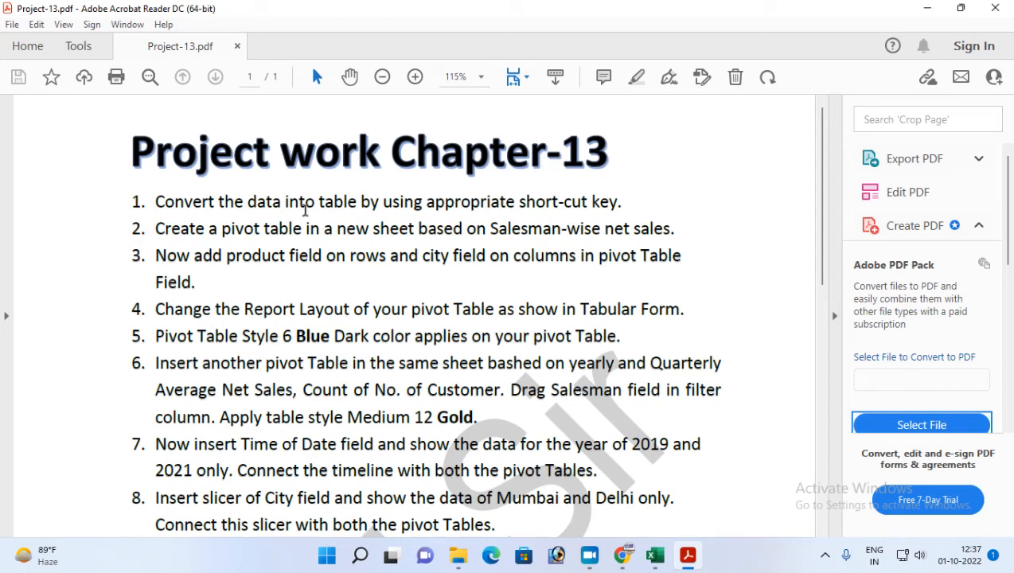
scroll(311, 209, "down", 1)
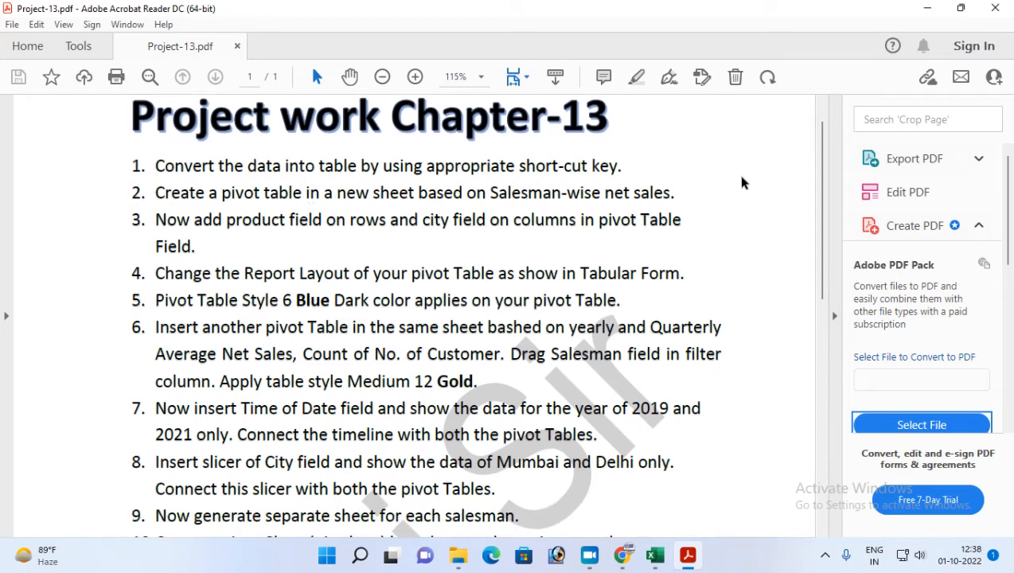
scroll(821, 308, "down", 1)
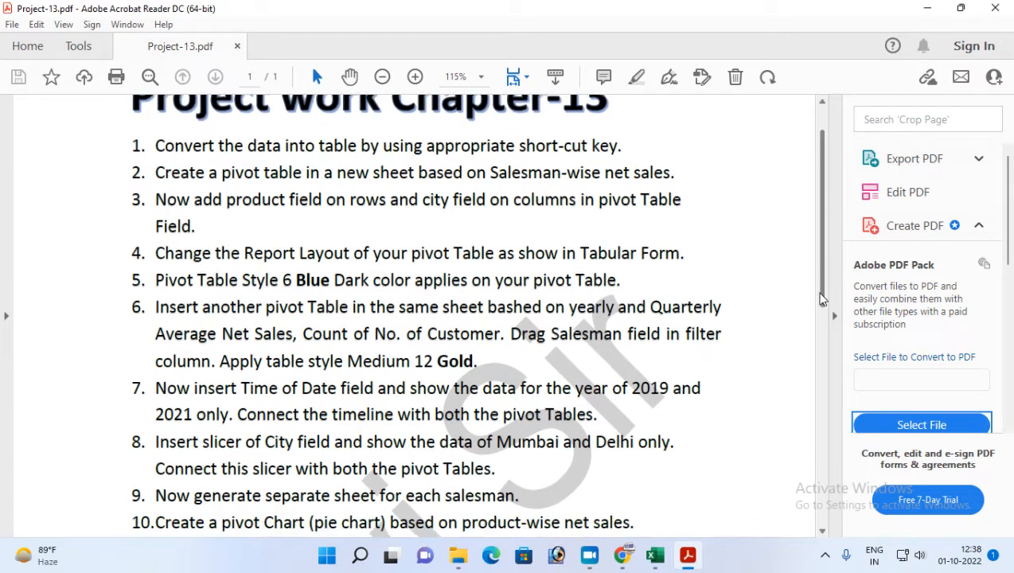
left_click_drag(822, 308, 820, 314)
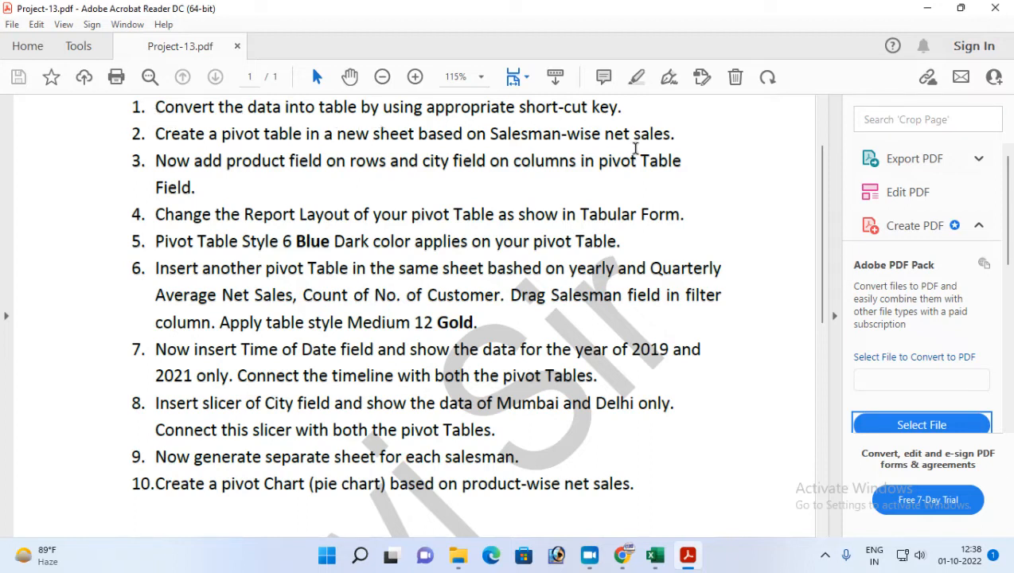
left_click(655, 555)
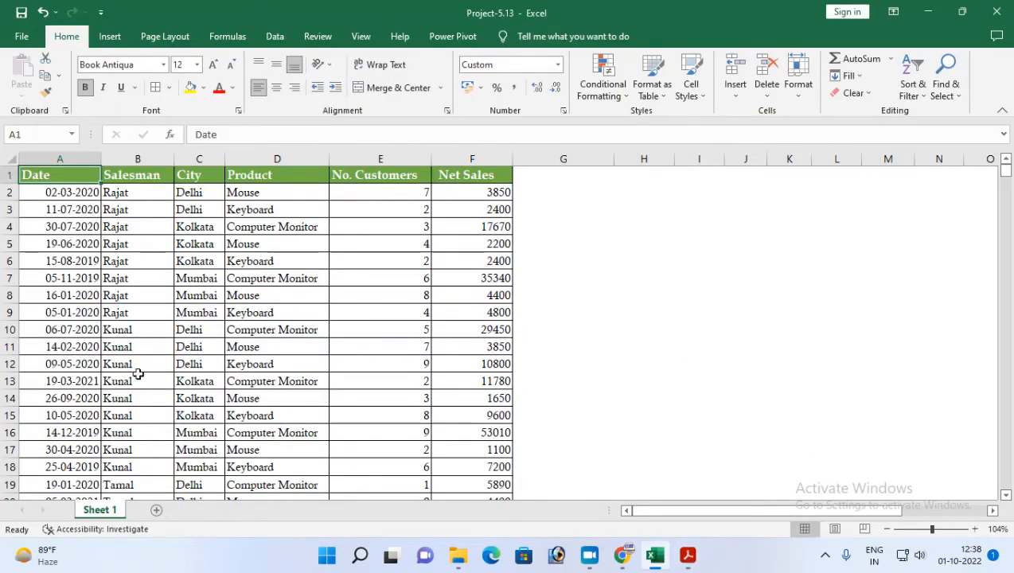
Enter the table shortcut notes "Ctrl + T" in cell H8 and "Ctrl + L" in cell H9.
left_click(645, 295)
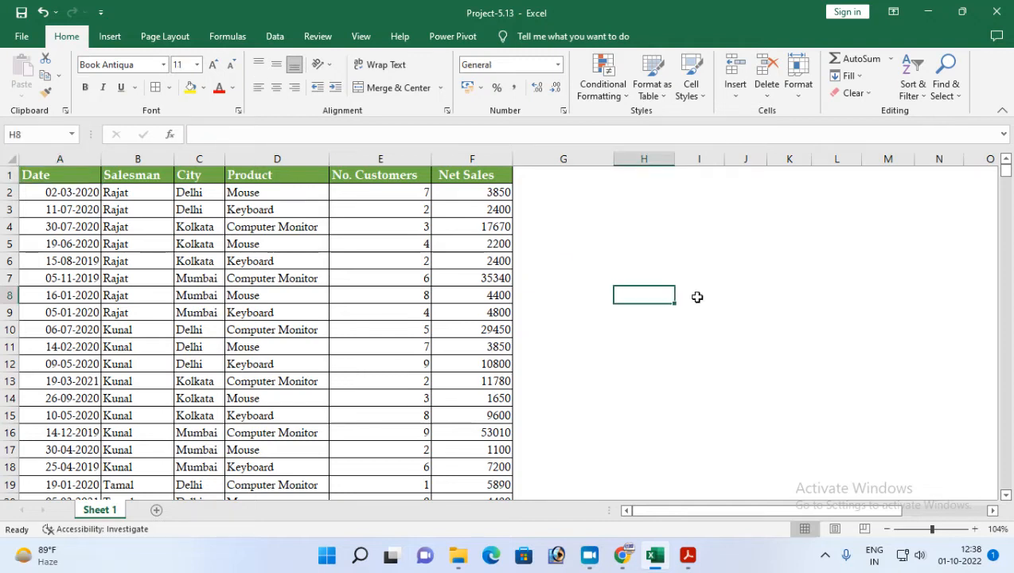
type("Ctrl")
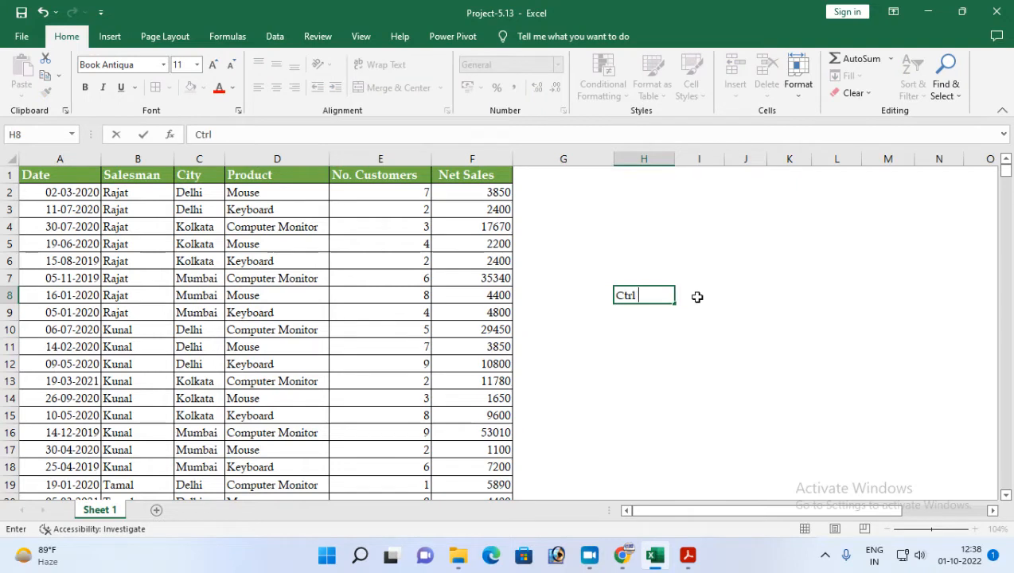
type(" + T")
key("Return")
type("C")
key("Return")
key("Up")
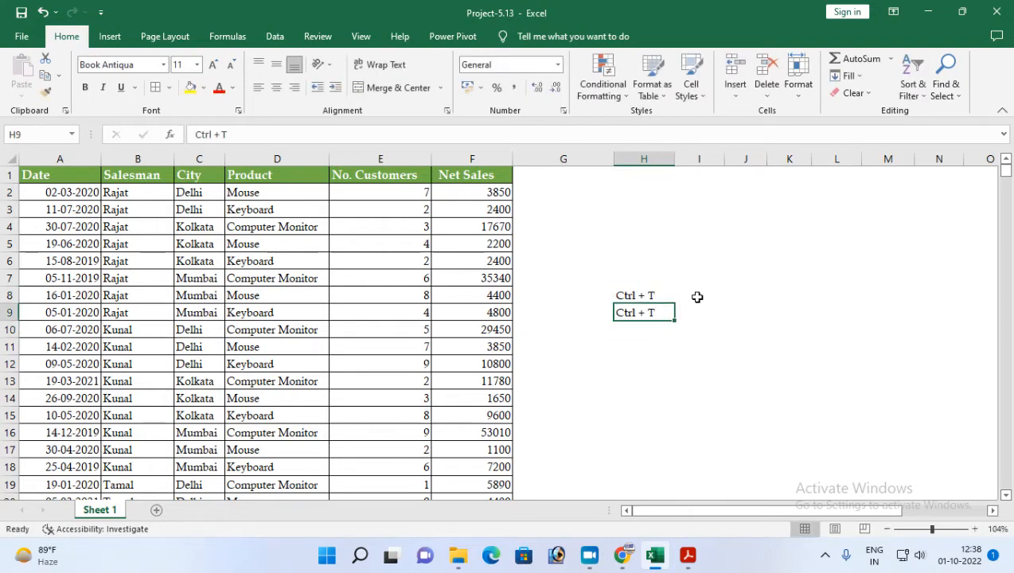
key("F2")
key("BackSpace")
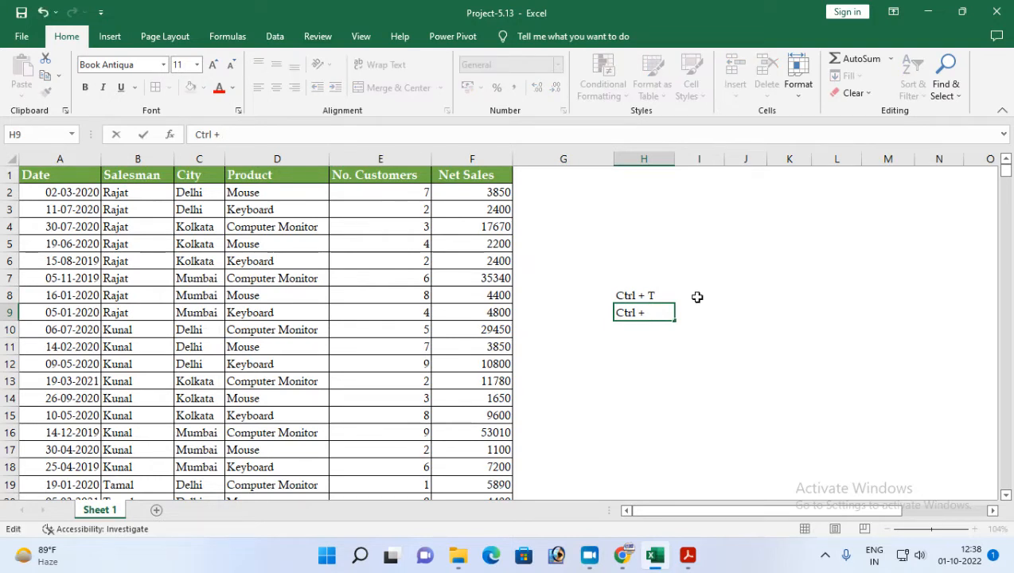
key("Return")
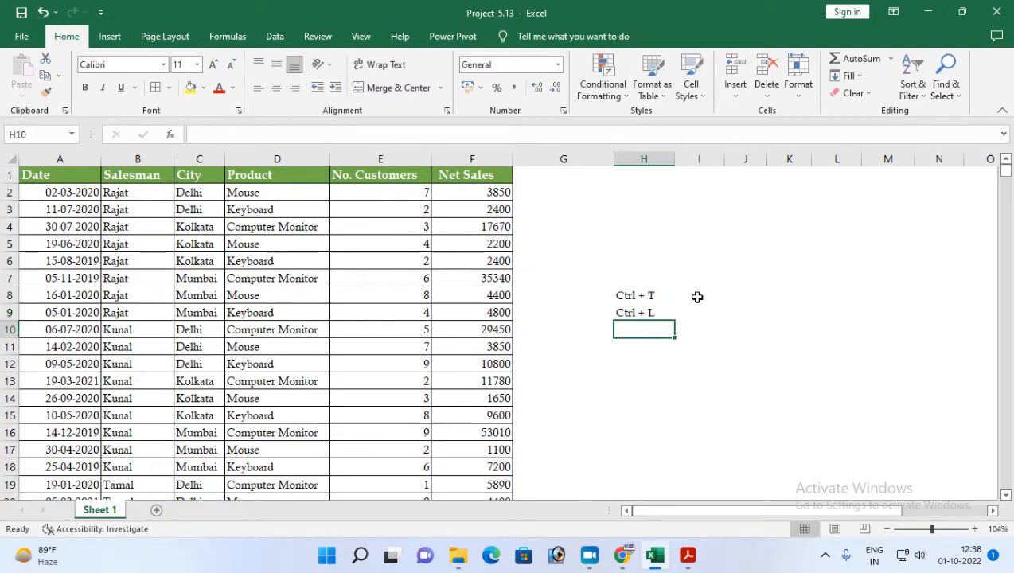
Convert the sales data in A1:F1080 into a table with headers and turn off its filter buttons.
left_click(50, 176)
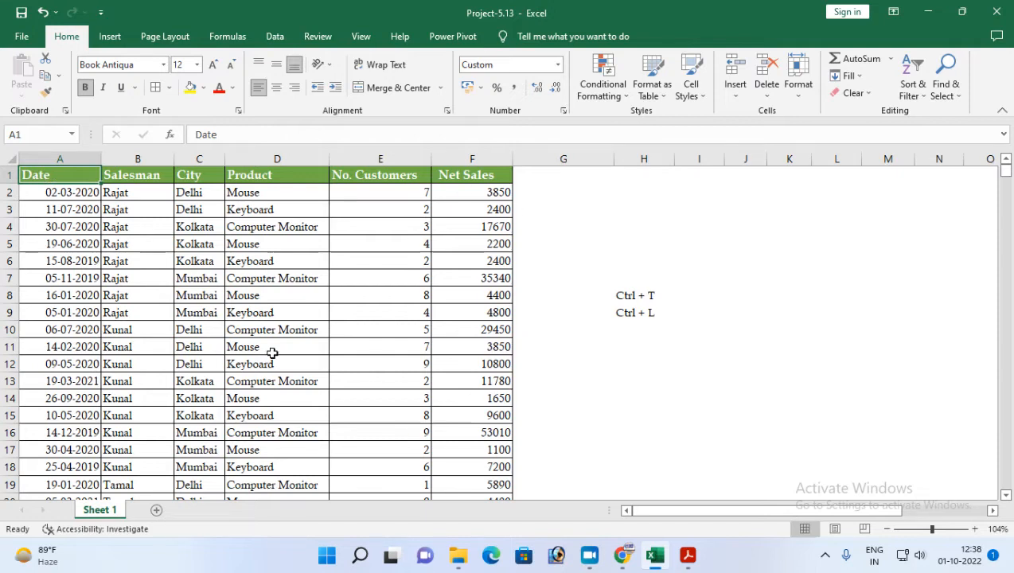
key("ctrl+t")
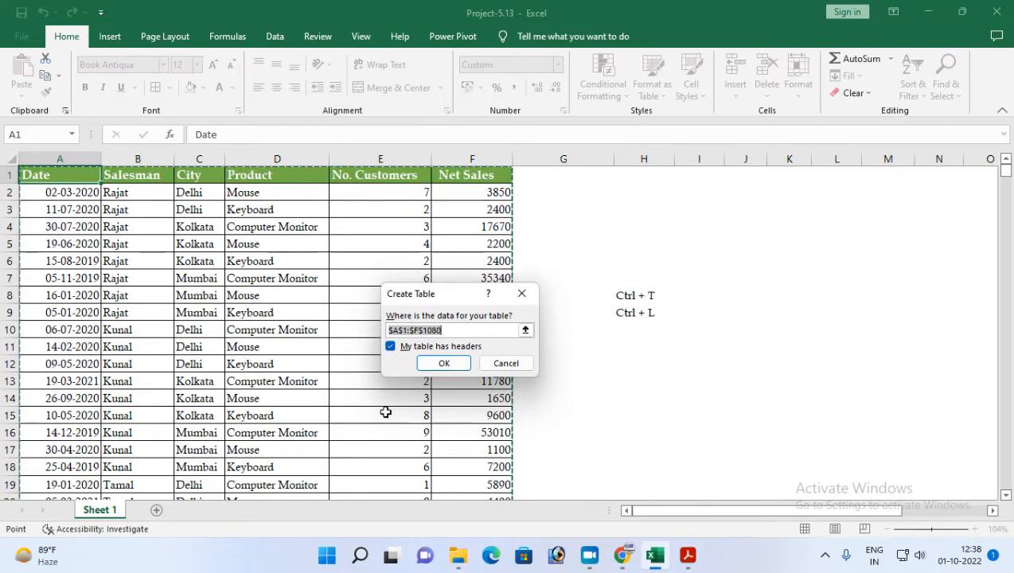
left_click(444, 363)
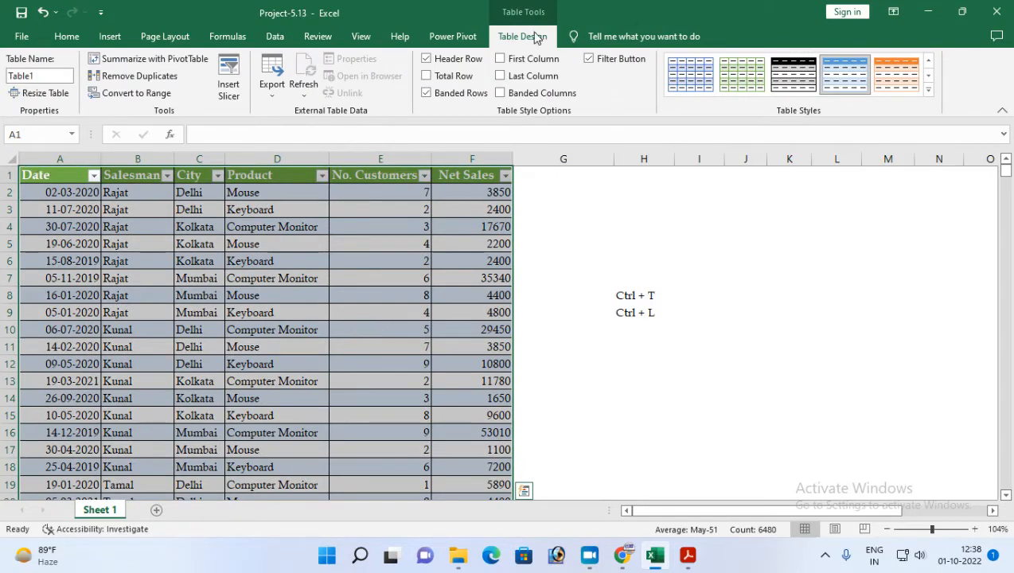
left_click(589, 60)
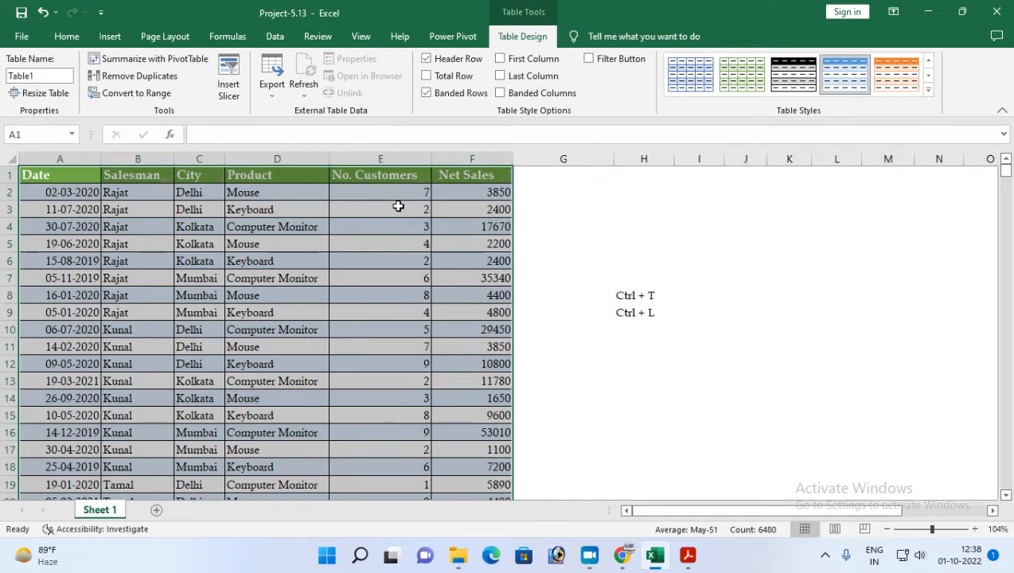
left_click(70, 175)
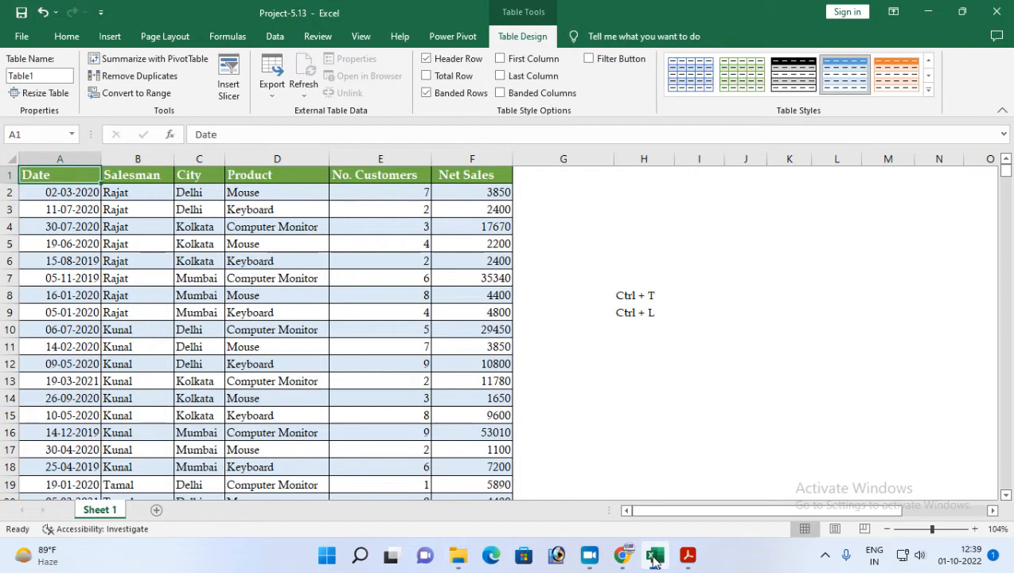
Check the second task in Project-13.pdf in Adobe Acrobat Reader, then in Excel insert a PivotTable from Table1 on a new worksheet.
left_click(688, 555)
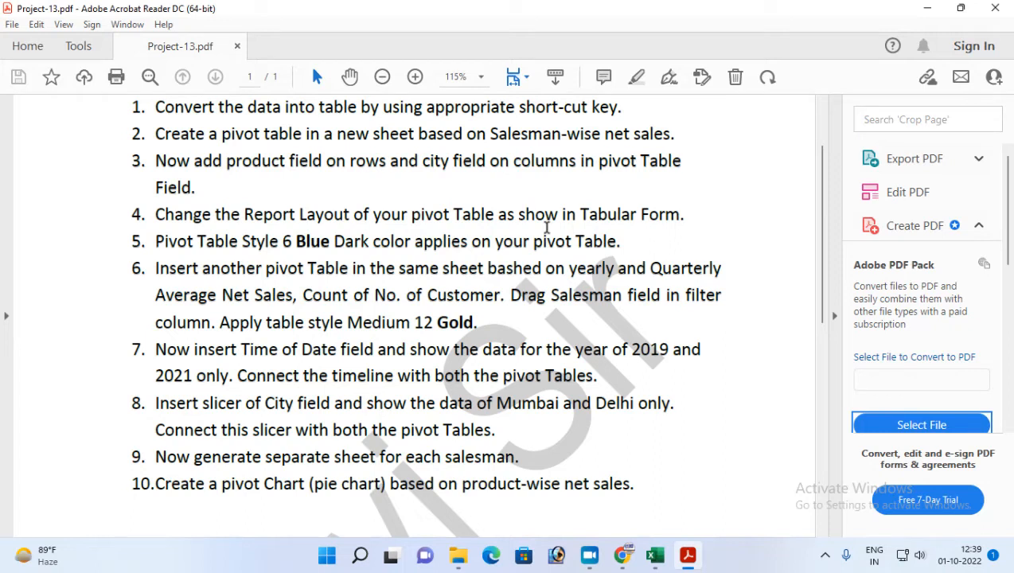
left_click(656, 555)
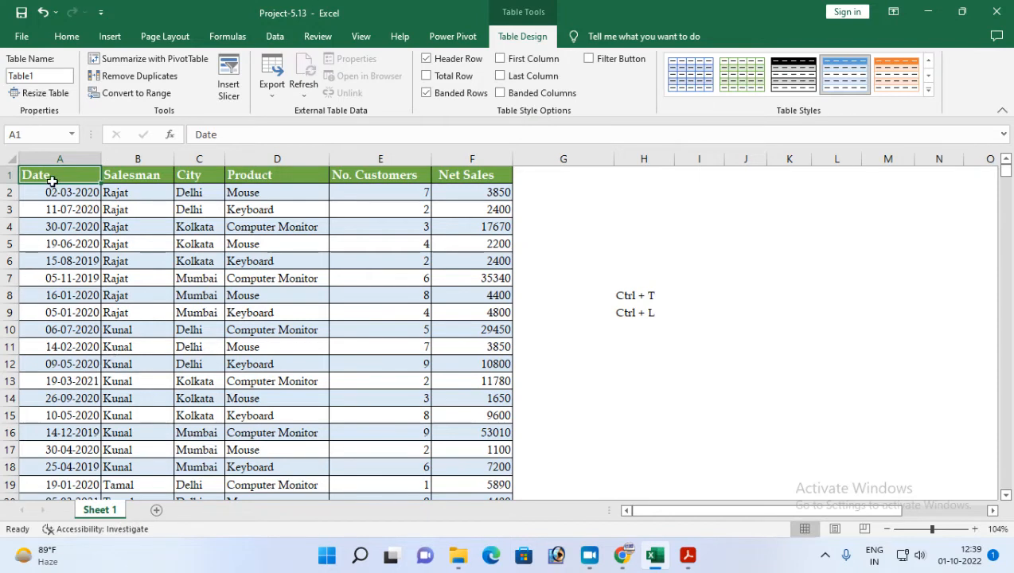
left_click(112, 37)
left_click(27, 94)
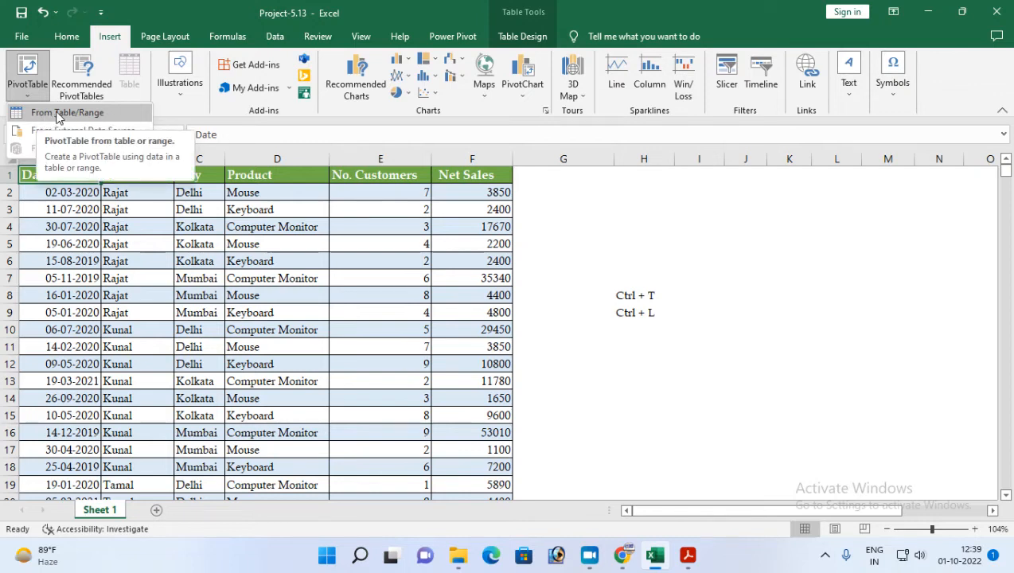
left_click(69, 113)
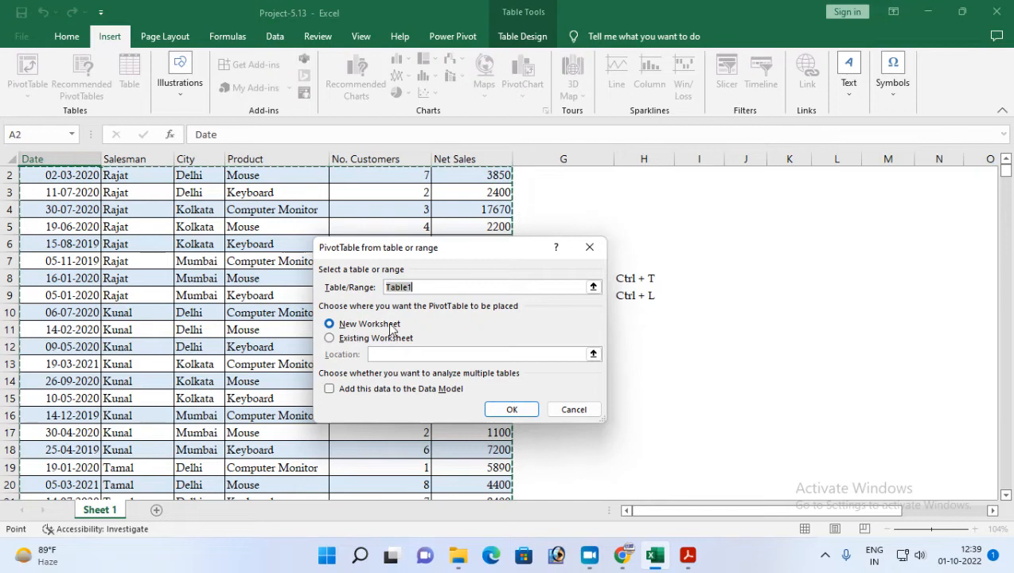
left_click(369, 325)
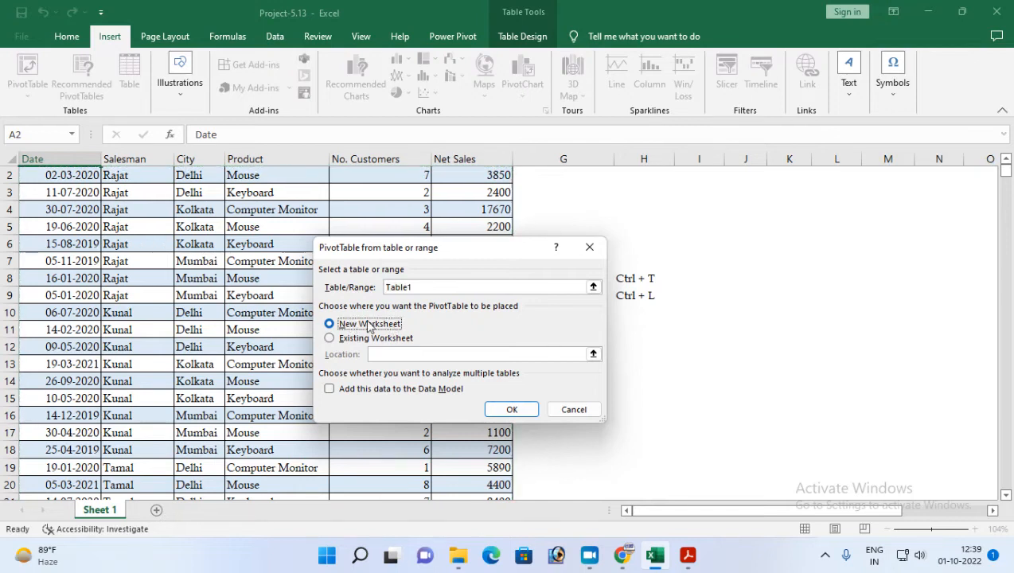
left_click(423, 287)
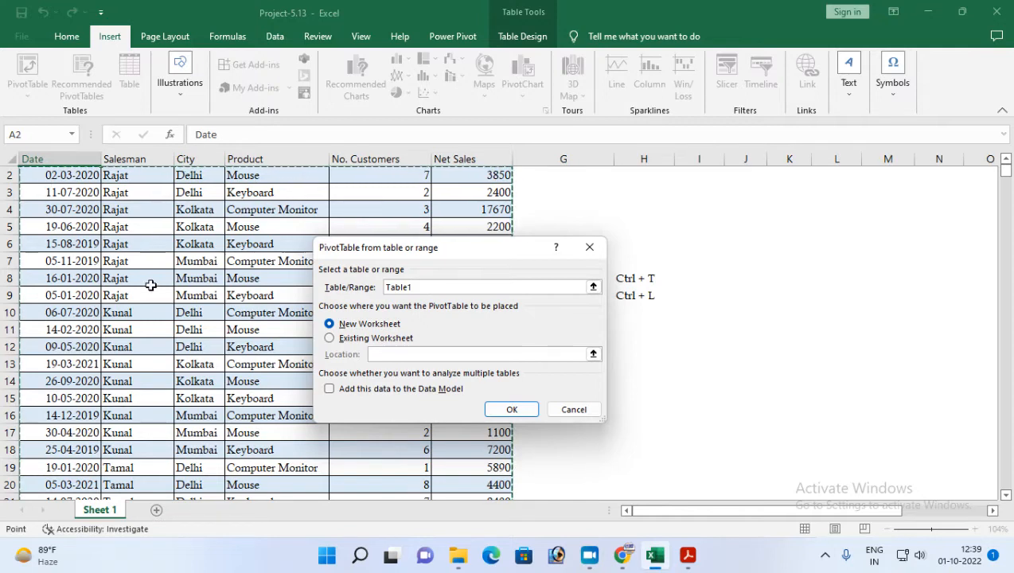
scroll(151, 283, "up", 1)
scroll(191, 327, "down", 11)
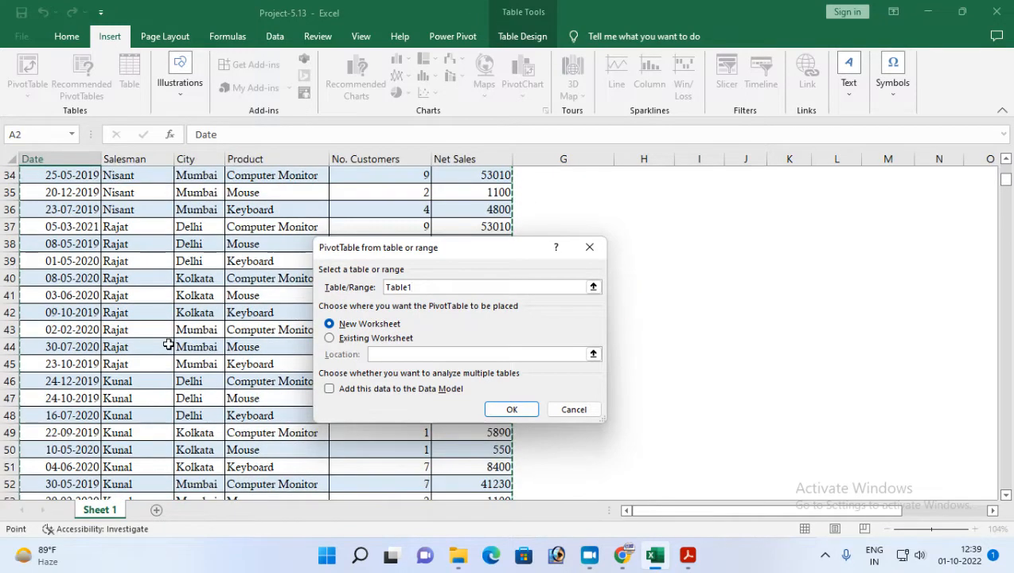
scroll(173, 337, "up", 6)
scroll(173, 337, "up", 5)
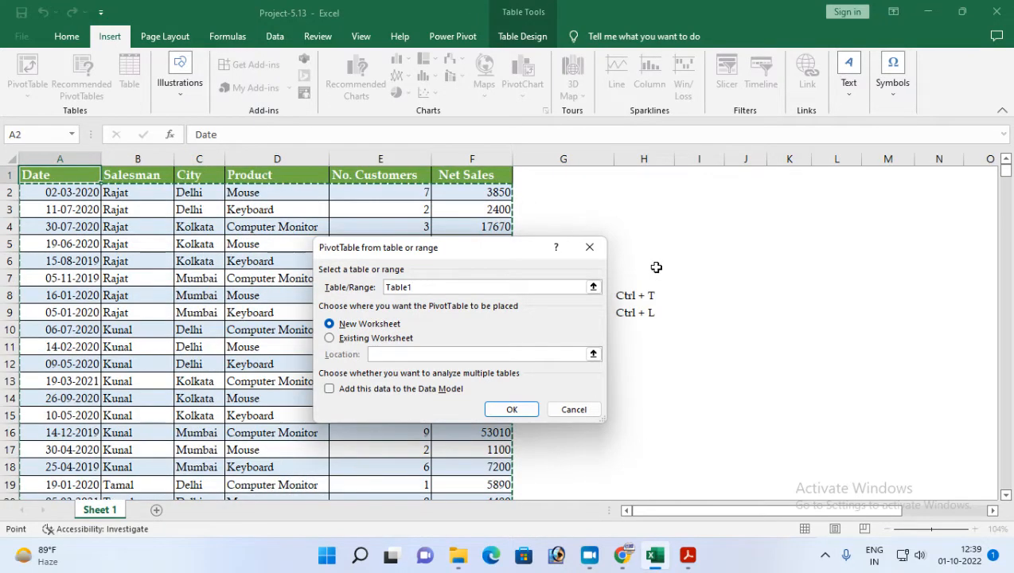
left_click(512, 409)
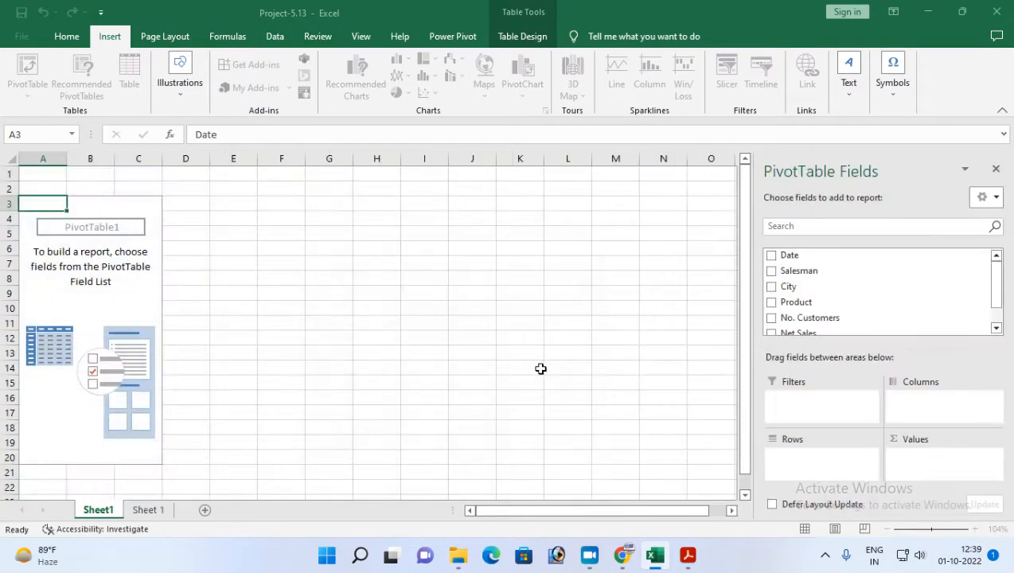
left_click(146, 510)
left_click(89, 512)
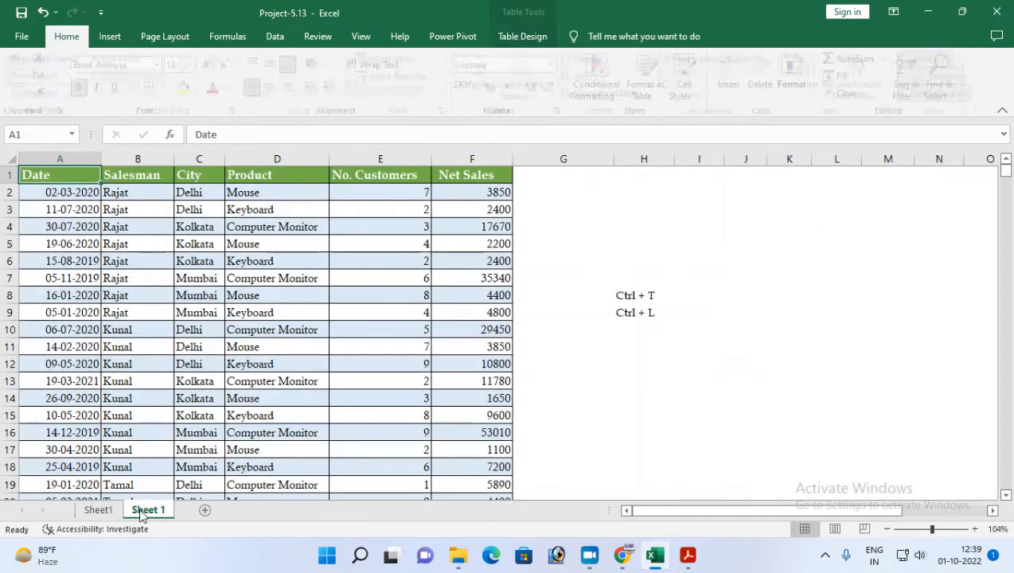
left_click(146, 511)
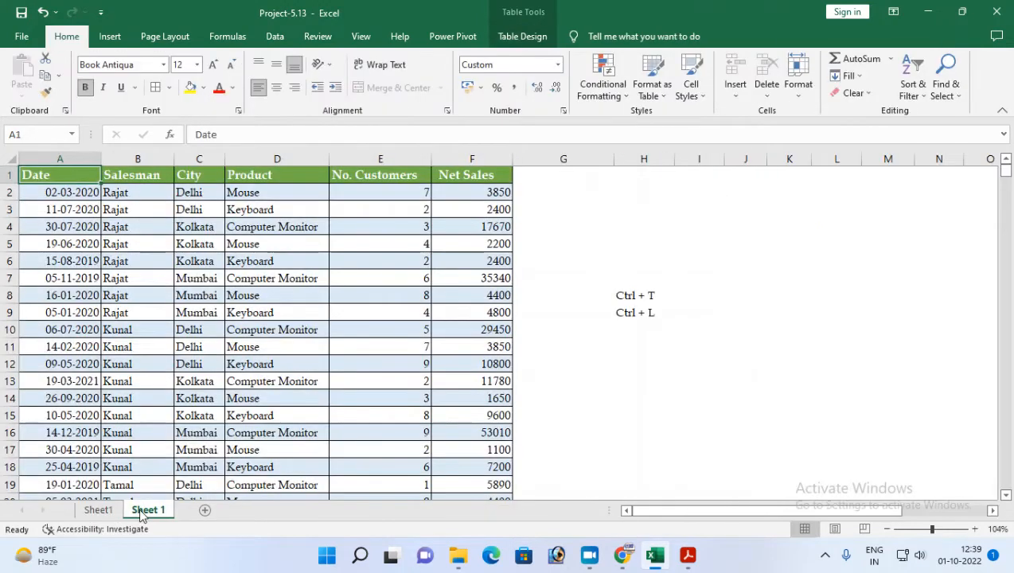
left_click(100, 512)
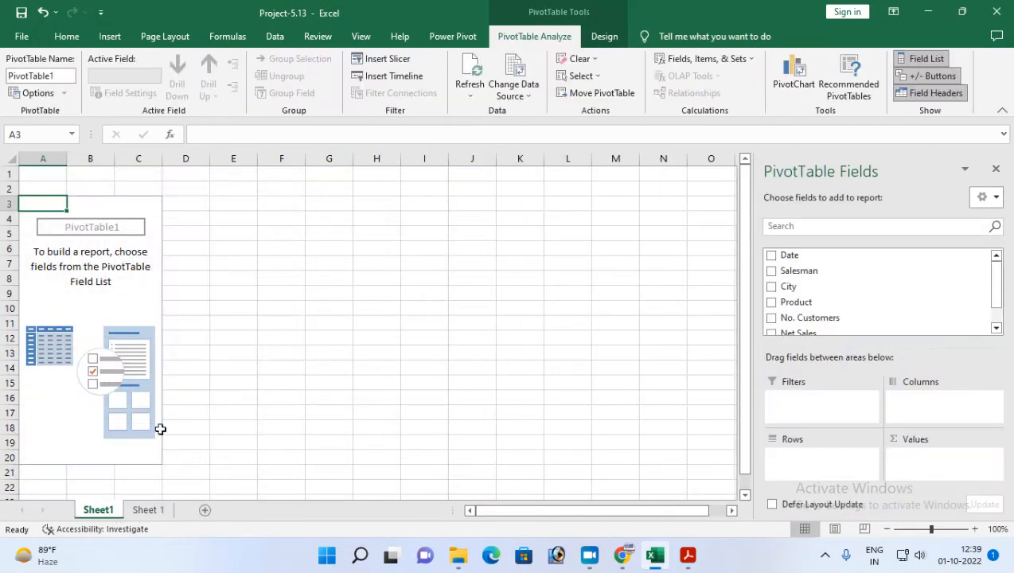
Rename the new worksheet holding the empty PivotTable as "Pivot Table".
right_click(87, 516)
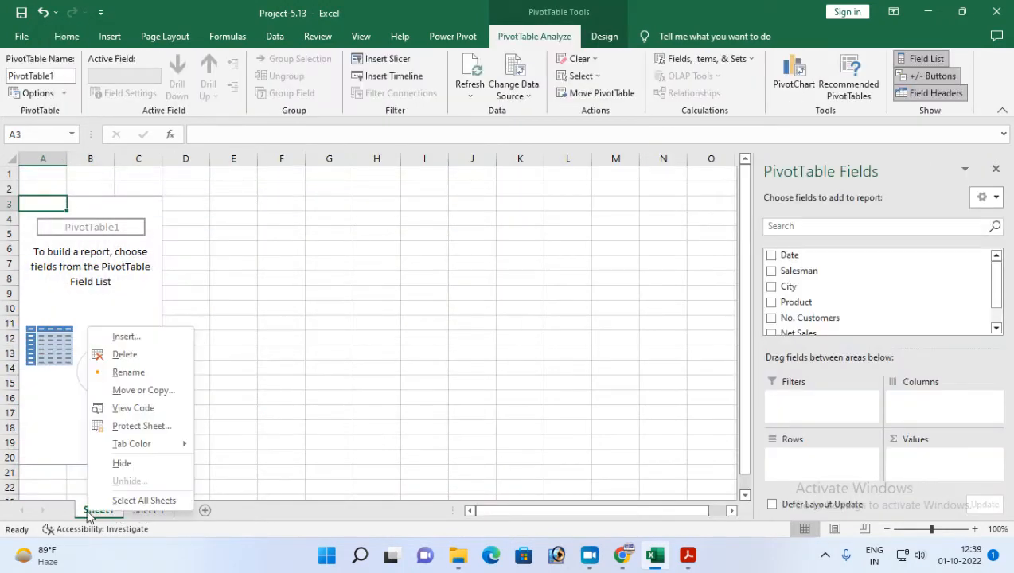
left_click(129, 372)
mouse_move(450, 570)
type("Pivot Tb")
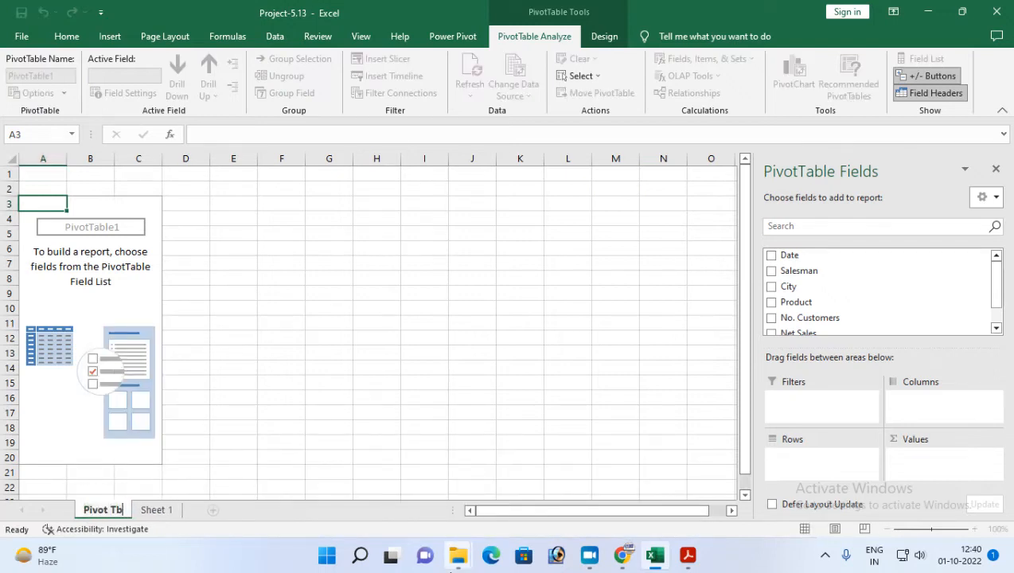
key("BackSpace")
type("able")
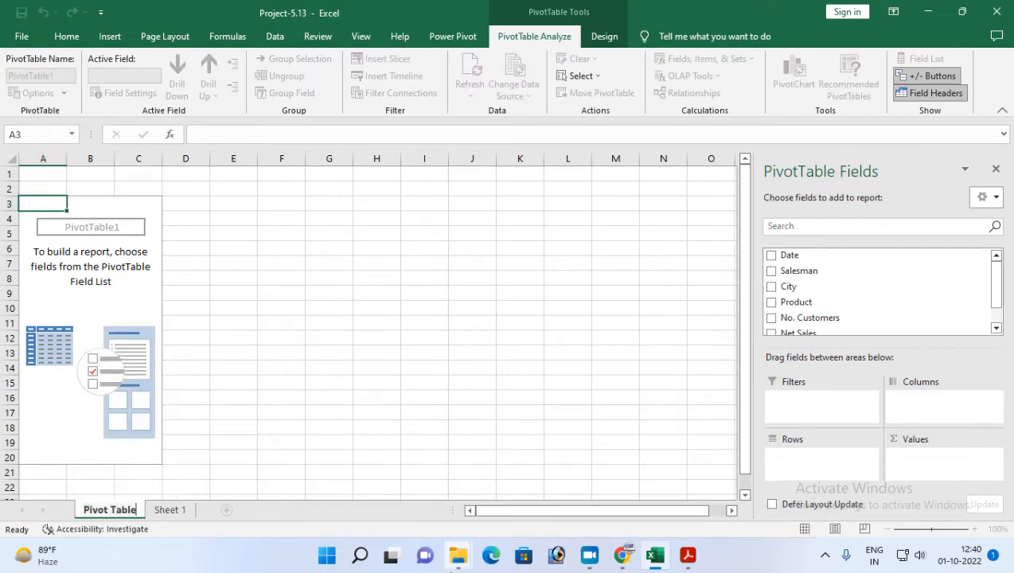
key("Return")
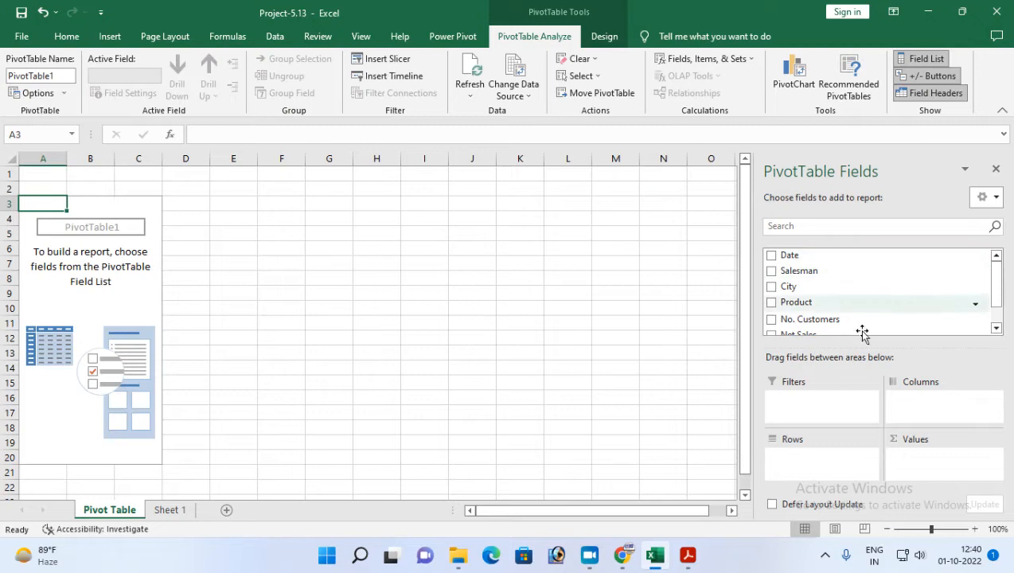
Build the salesman-wise sales report by placing Salesman in the PivotTable's rows and Net Sales in its values.
left_click_drag(793, 273, 797, 460)
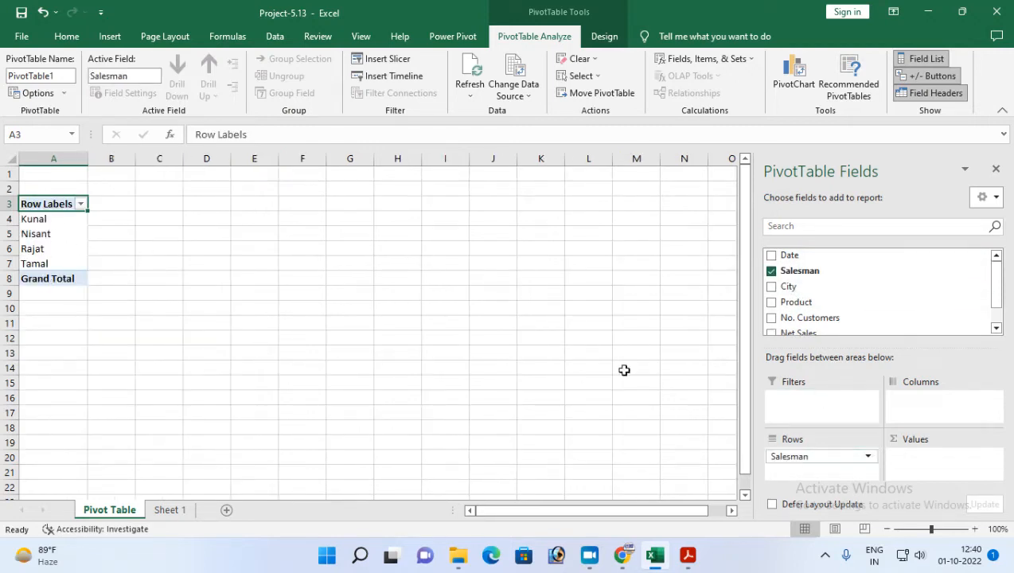
left_click(688, 557)
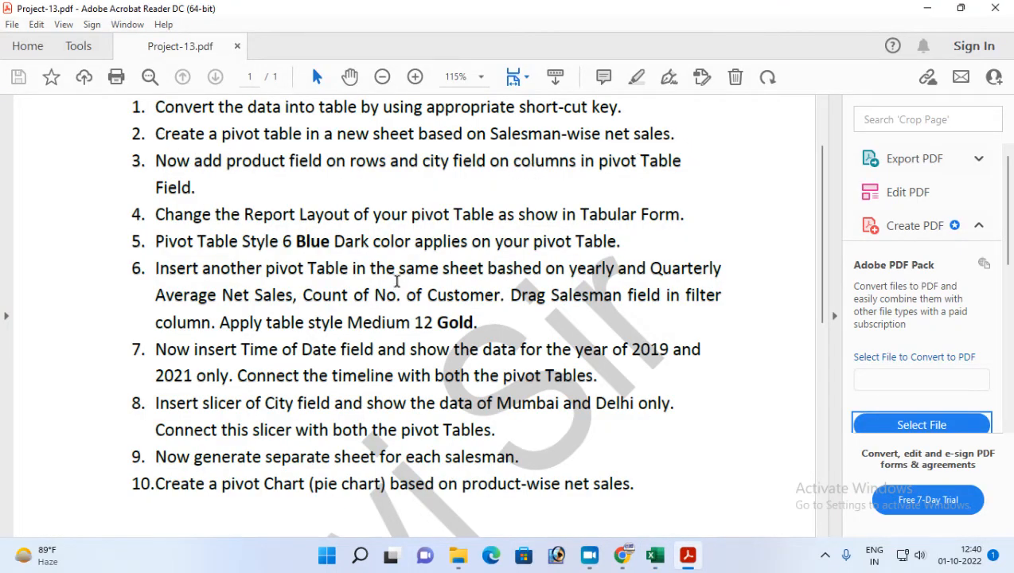
left_click(689, 556)
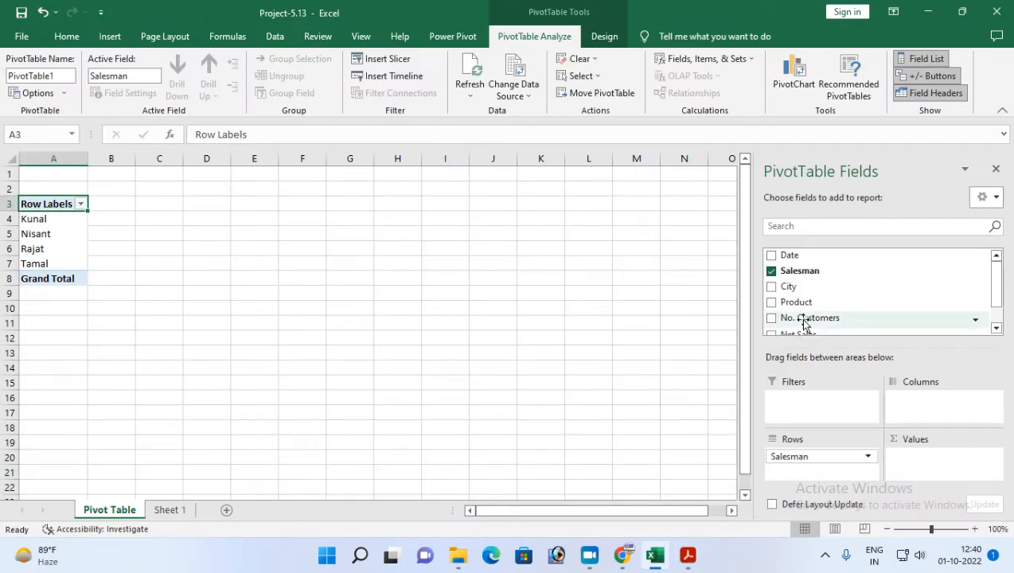
scroll(800, 319, "down", 1)
left_click_drag(788, 310, 908, 465)
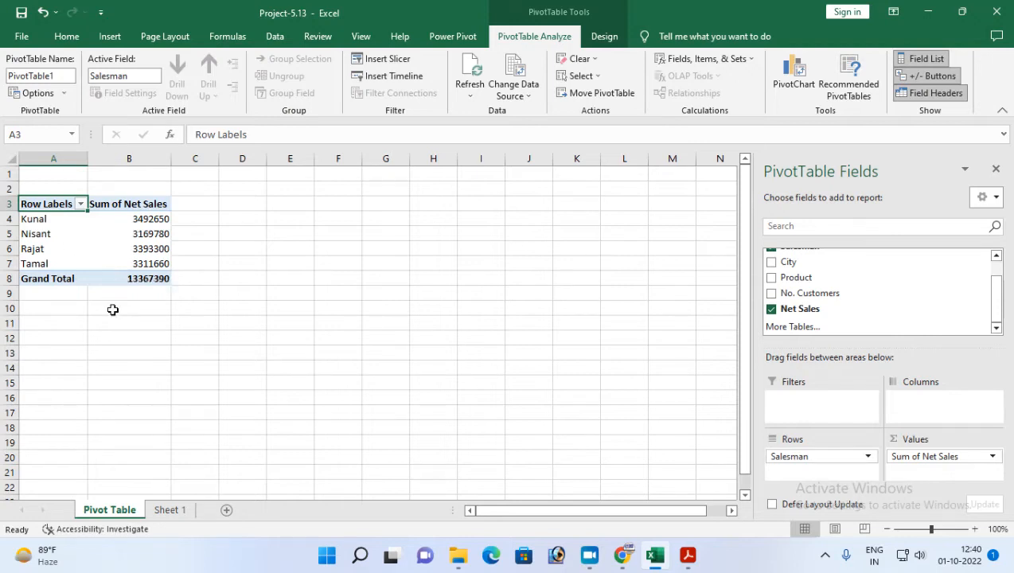
Check the third task in Project-13.pdf in Adobe Acrobat Reader, then in Excel hide the PivotTable field list and show it again.
left_click(687, 555)
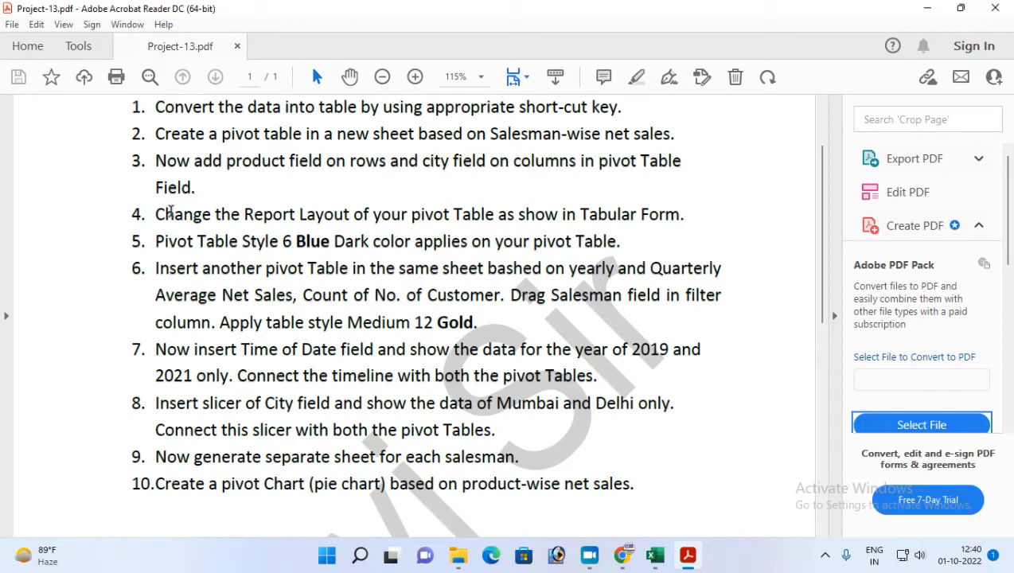
left_click(655, 556)
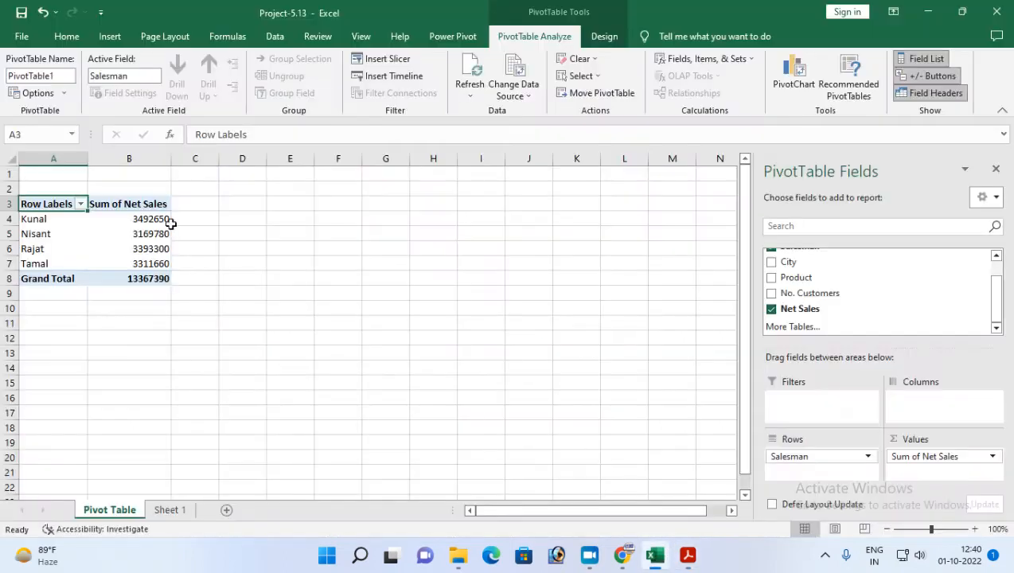
left_click(997, 172)
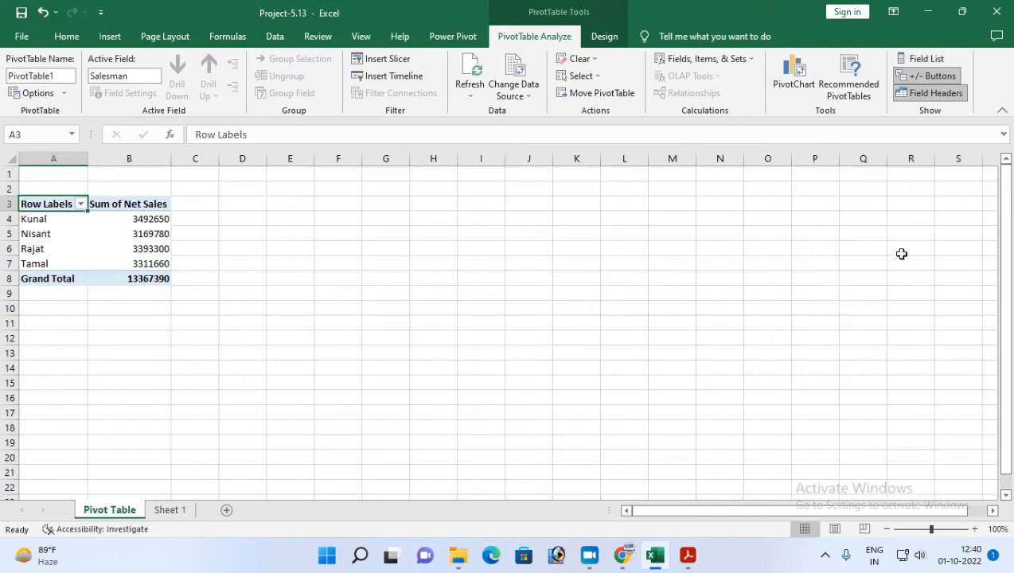
left_click(36, 220)
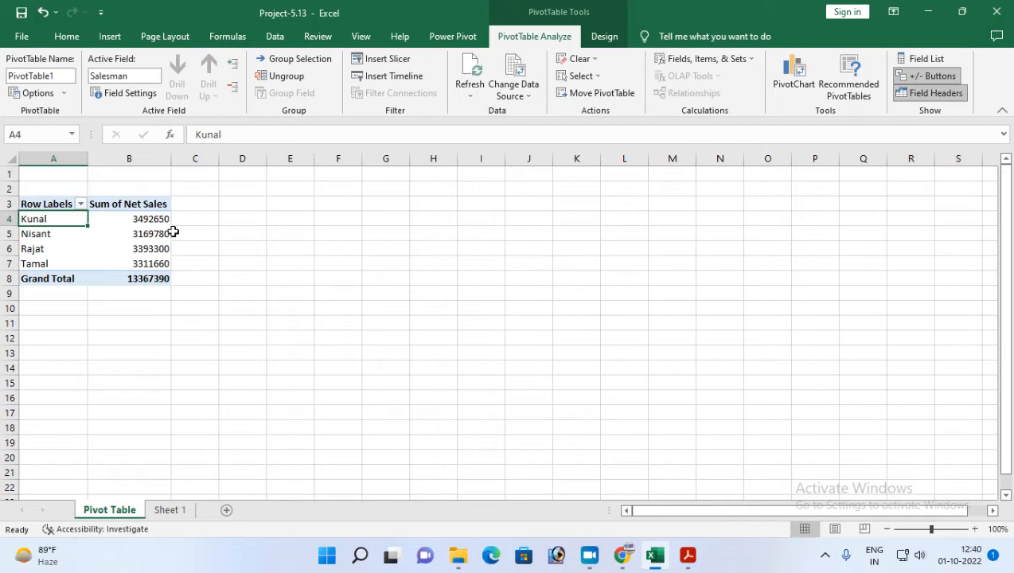
left_click(40, 205)
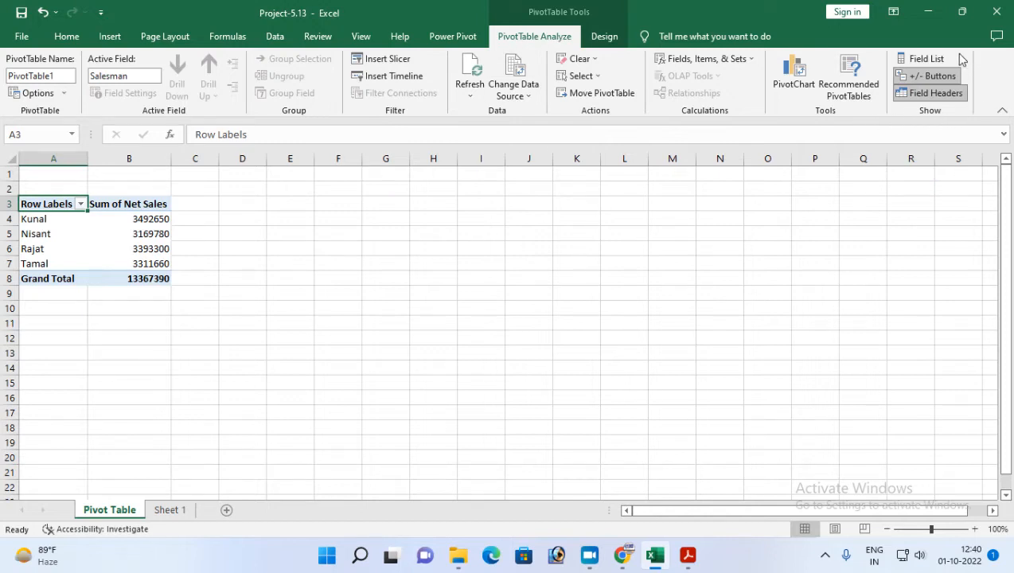
left_click(923, 61)
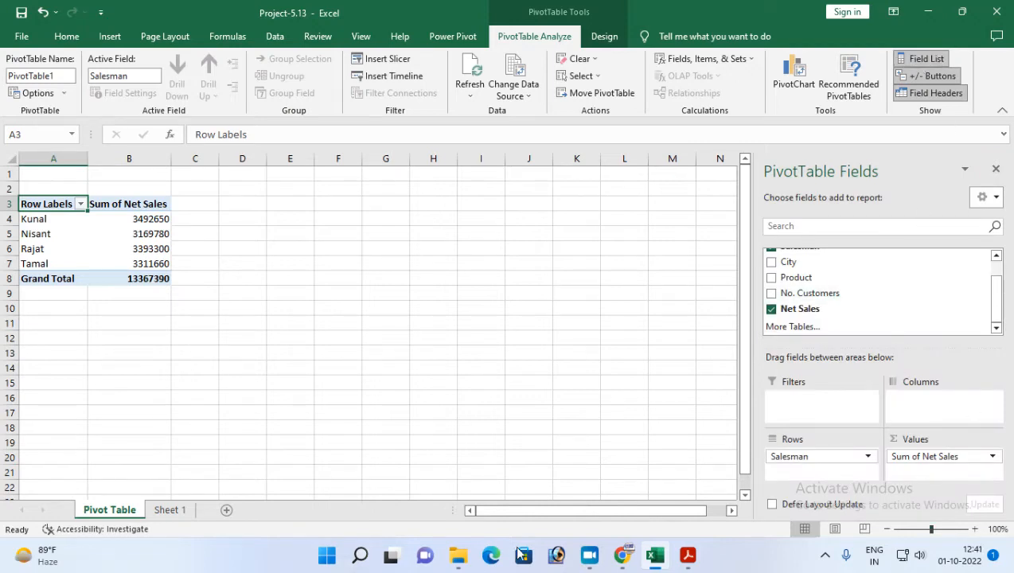
Reread the third task in Adobe Acrobat Reader, then in Excel add City to the PivotTable's columns and Product to its rows below Salesman.
left_click(688, 555)
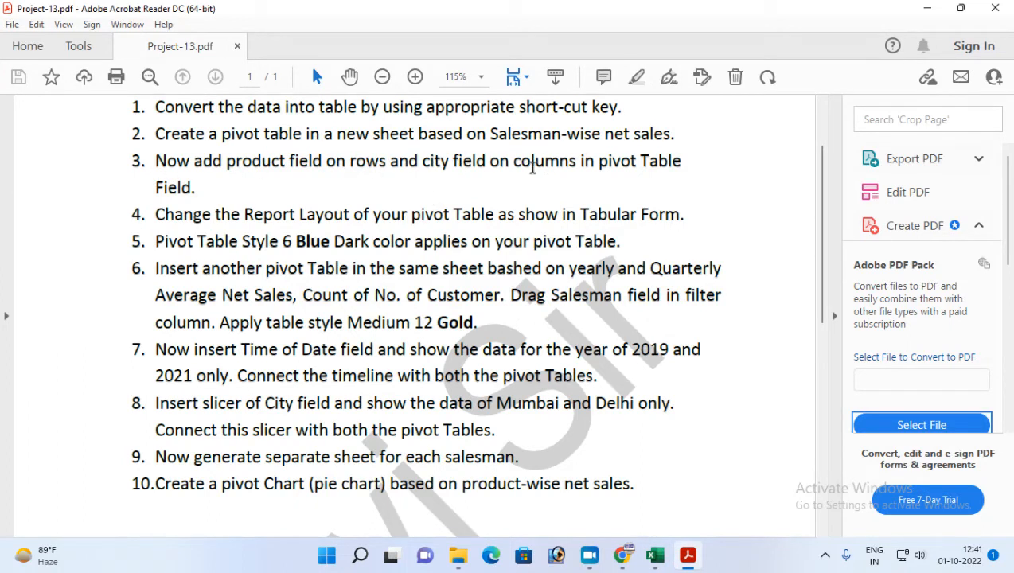
left_click(687, 557)
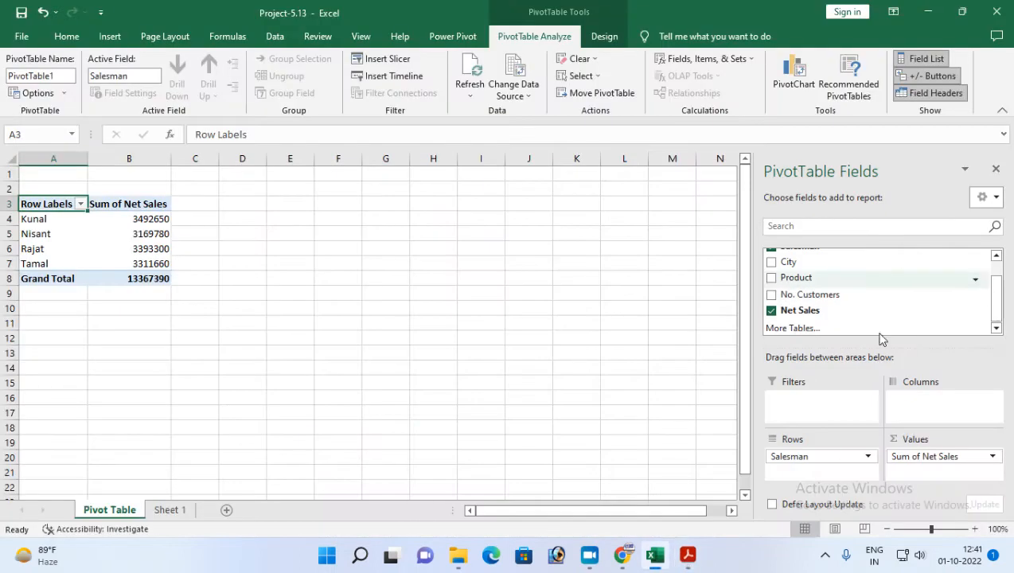
left_click_drag(788, 262, 924, 406)
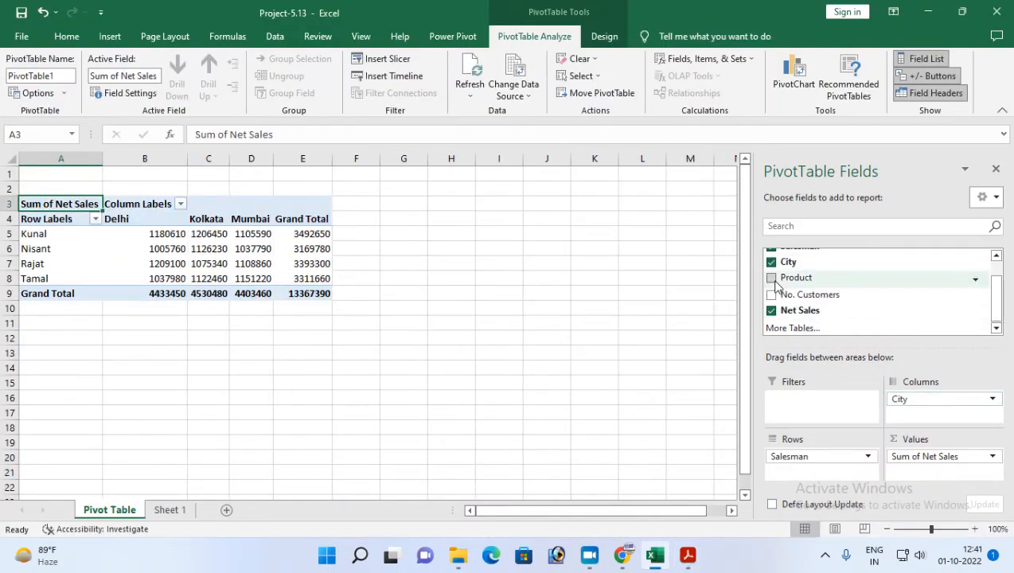
left_click_drag(780, 469, 782, 471)
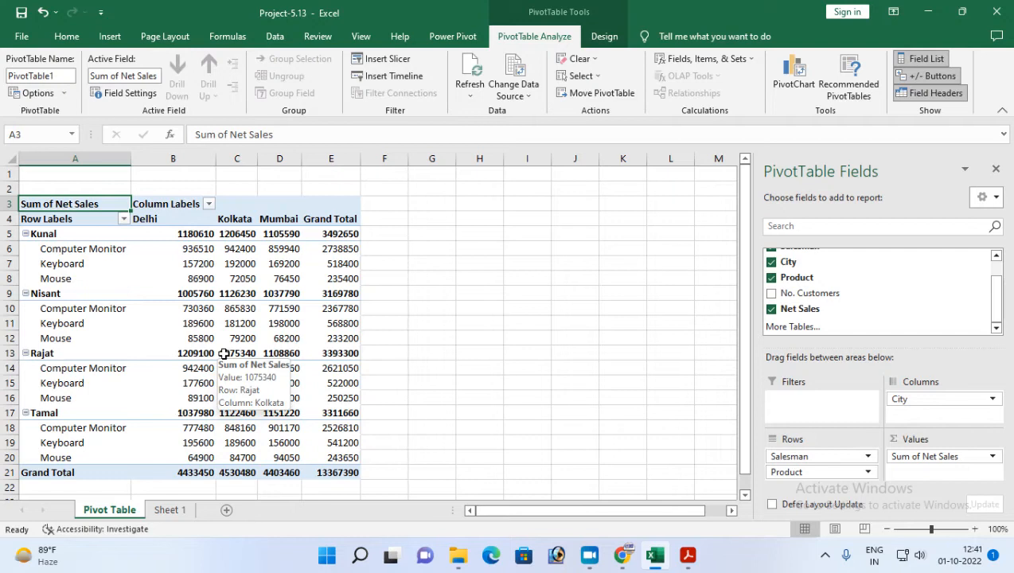
Examine the city-wise net sales by selecting each salesman's product rows in the PivotTable.
mouse_move(683, 561)
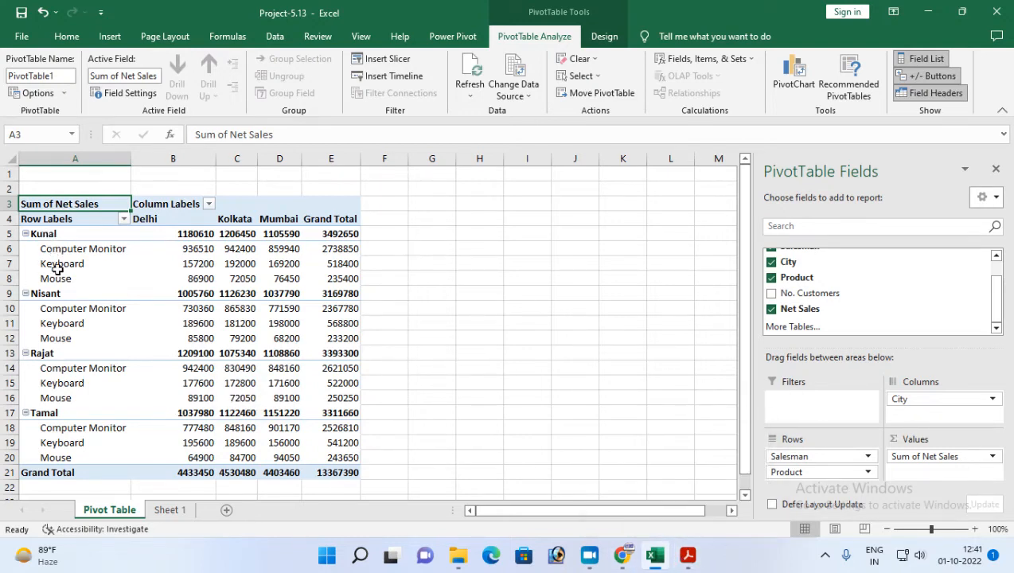
left_click_drag(52, 252, 323, 284)
left_click_drag(44, 307, 318, 337)
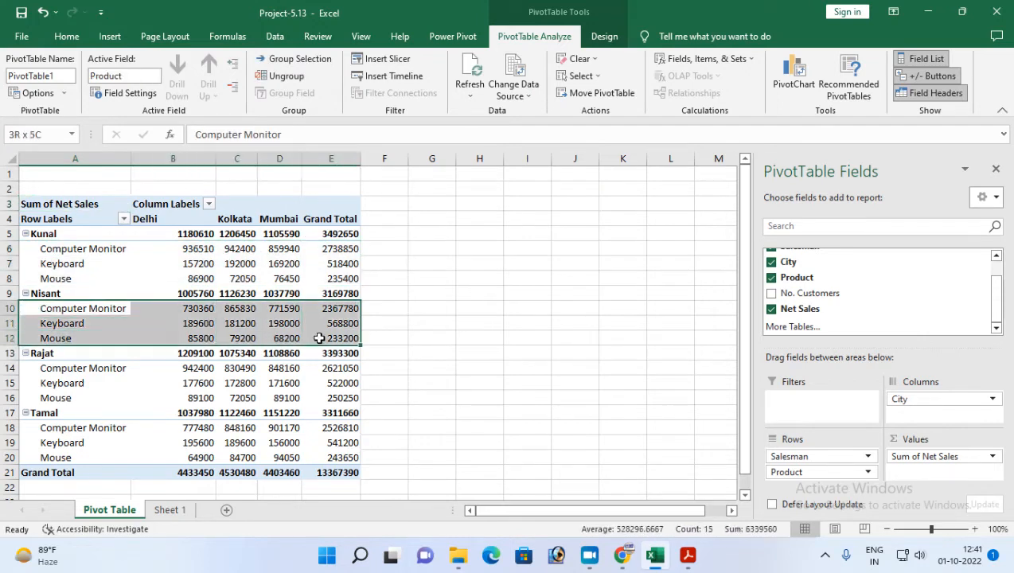
left_click(60, 368)
left_click_drag(86, 383, 338, 398)
left_click_drag(47, 428, 333, 454)
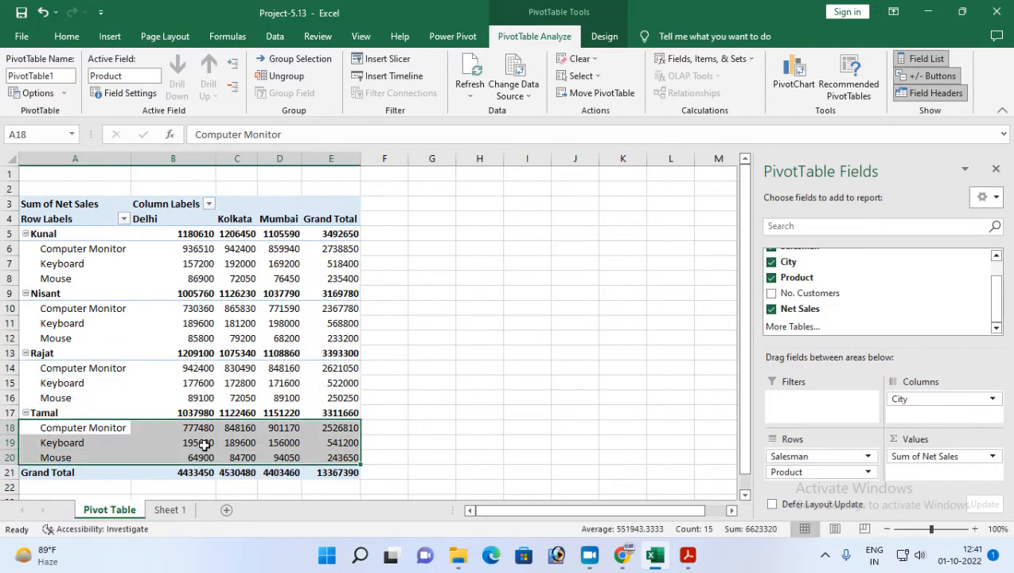
Switch to Project-13.pdf in Adobe Acrobat Reader and select the text of the fourth task about the report layout.
left_click(658, 557)
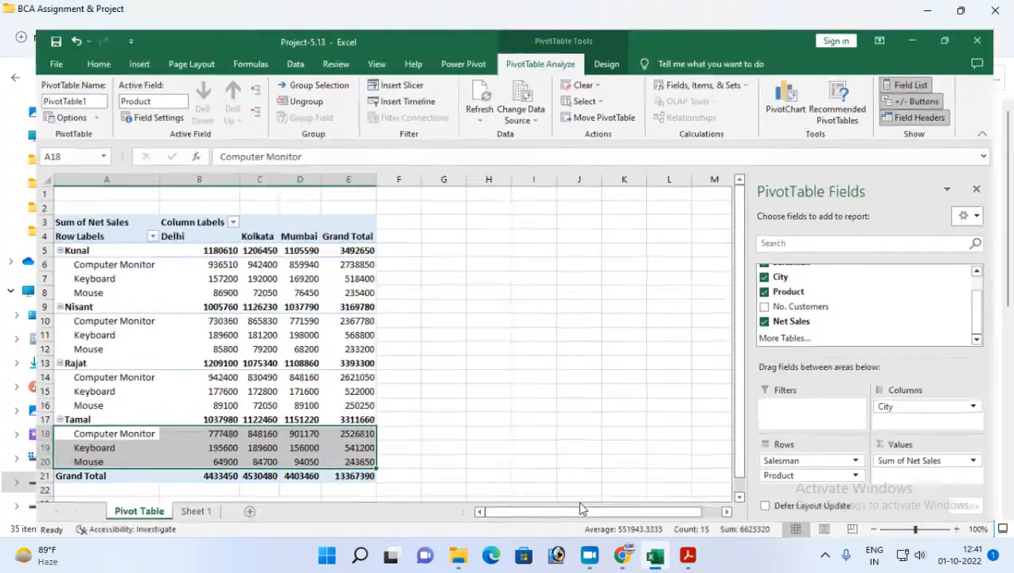
left_click(929, 15)
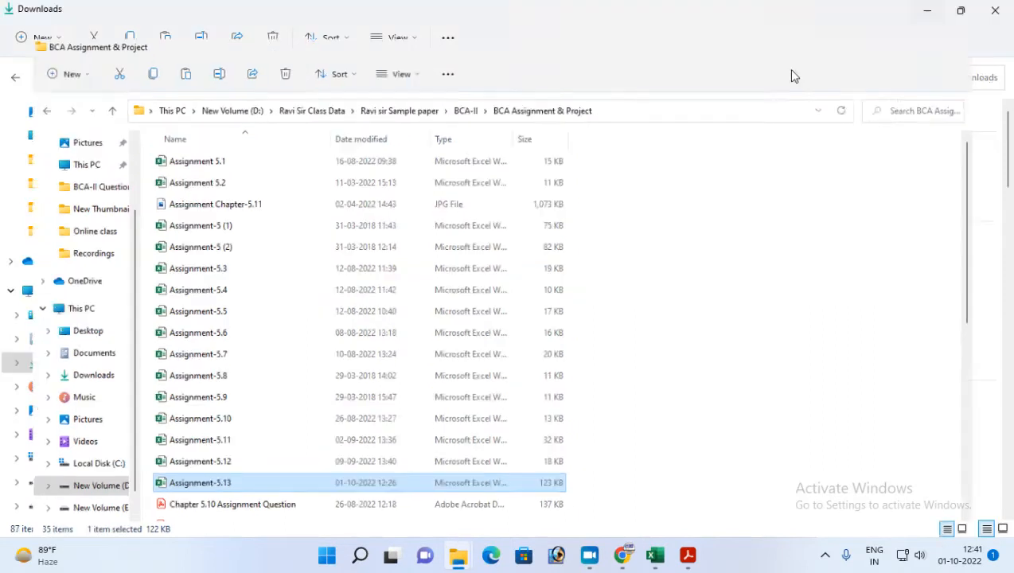
left_click(683, 558)
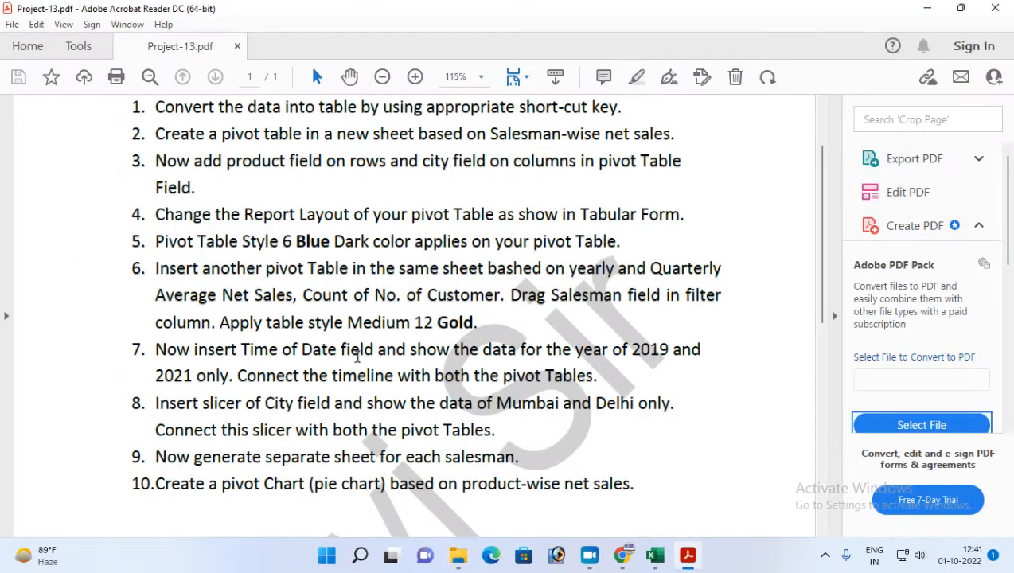
left_click_drag(157, 215, 686, 215)
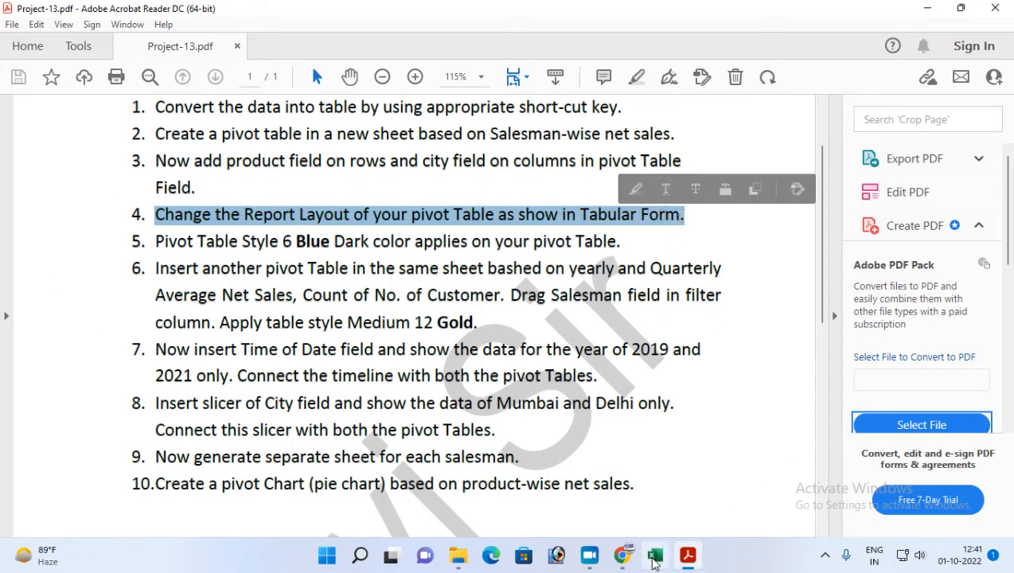
Return to Excel and change the PivotTable's report layout to Tabular Form.
left_click(655, 556)
left_click(36, 204)
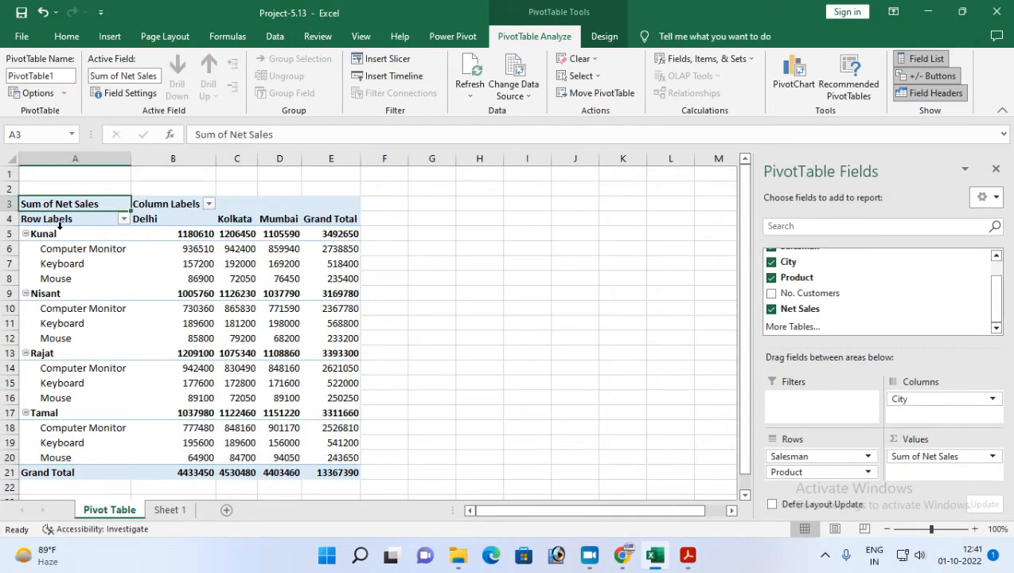
left_click(42, 249)
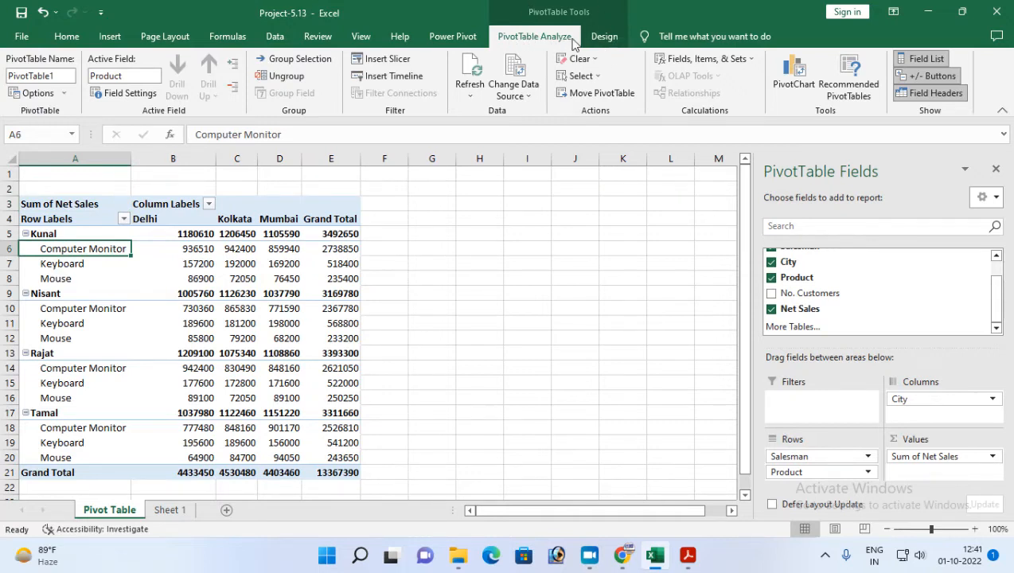
left_click(604, 37)
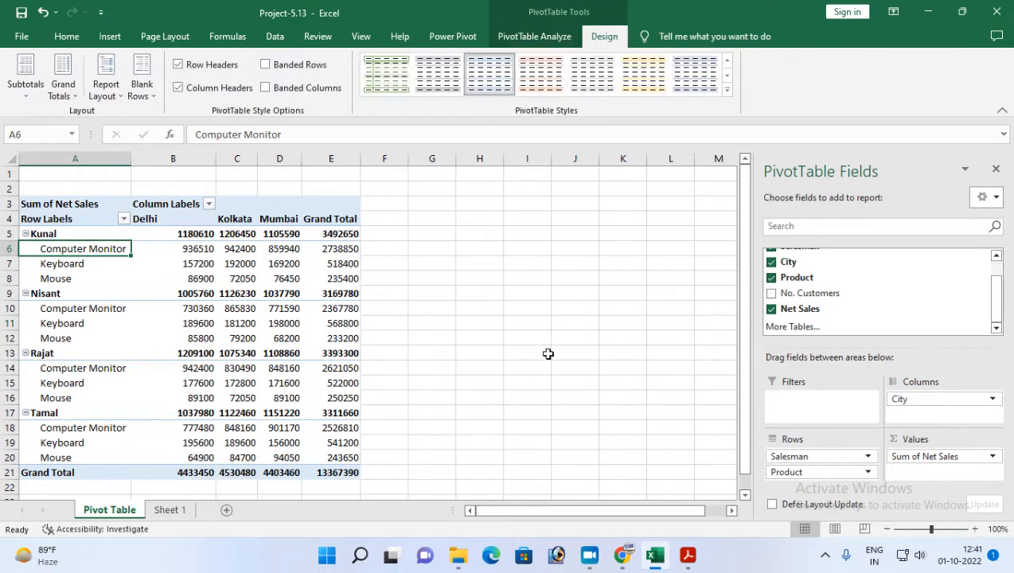
left_click(119, 97)
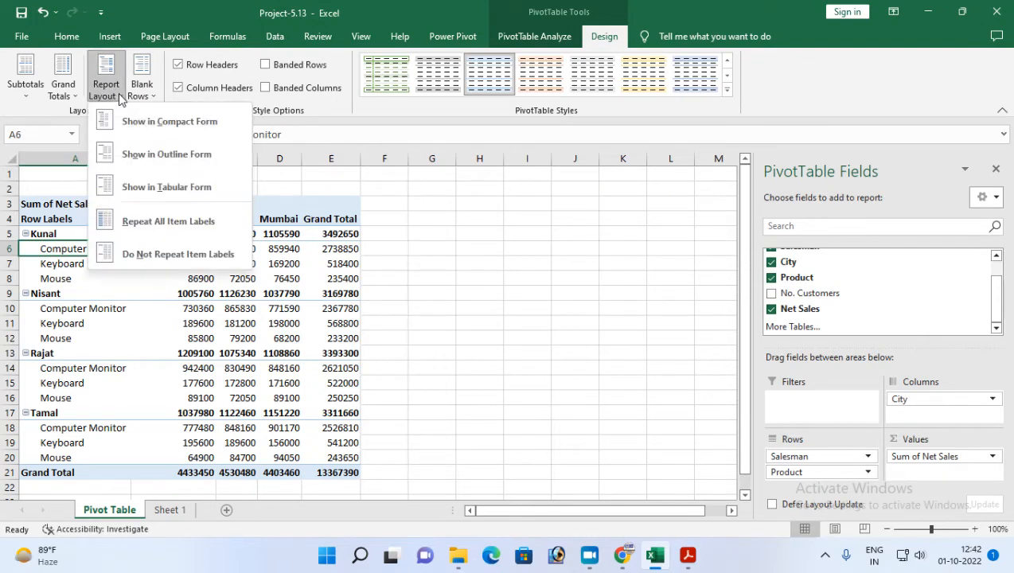
left_click(156, 190)
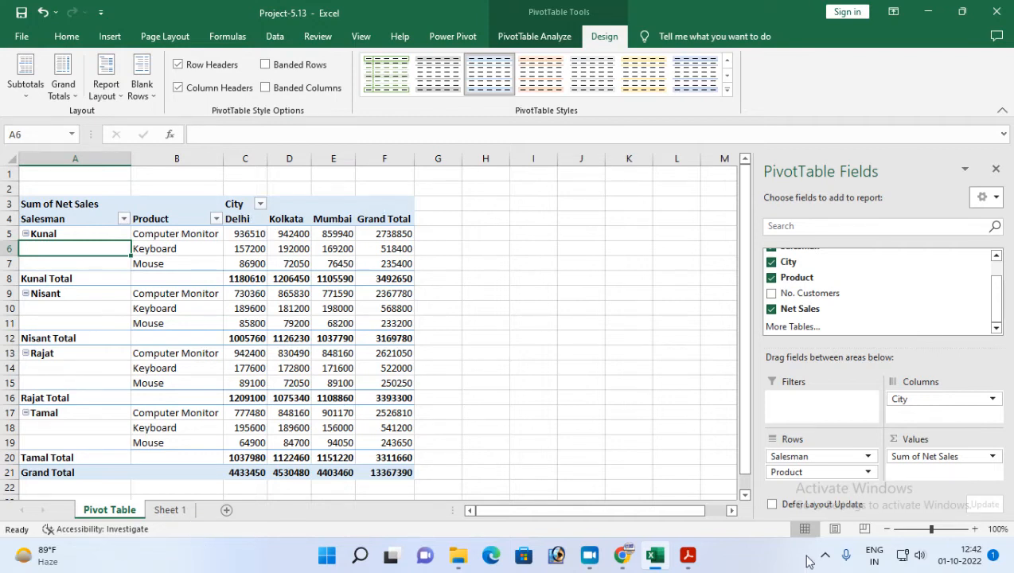
Check the fifth task in Adobe Acrobat Reader, then in Excel apply the style Dark Blue, Pivot Style Dark 6 to the PivotTable.
left_click(688, 555)
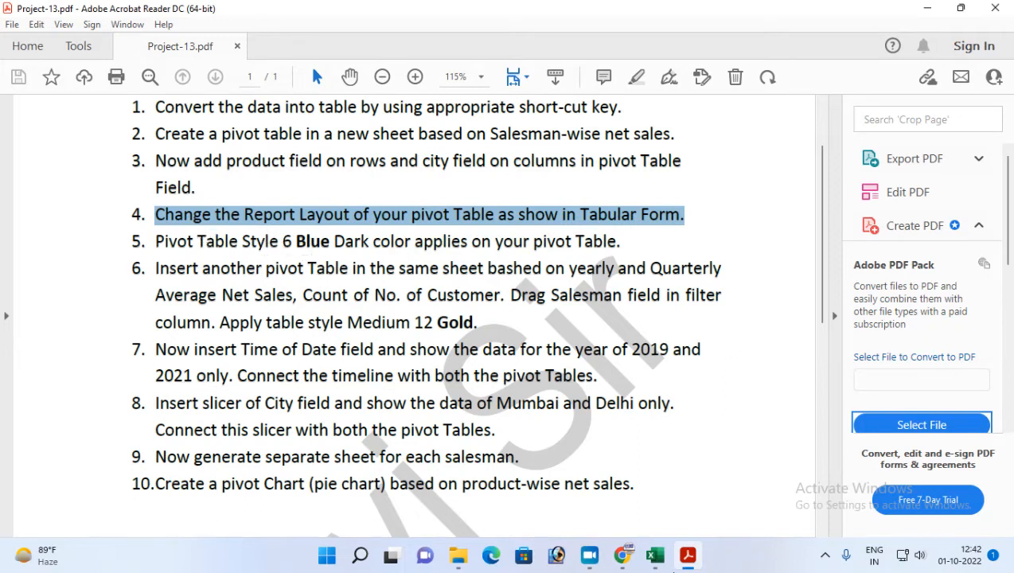
left_click(655, 555)
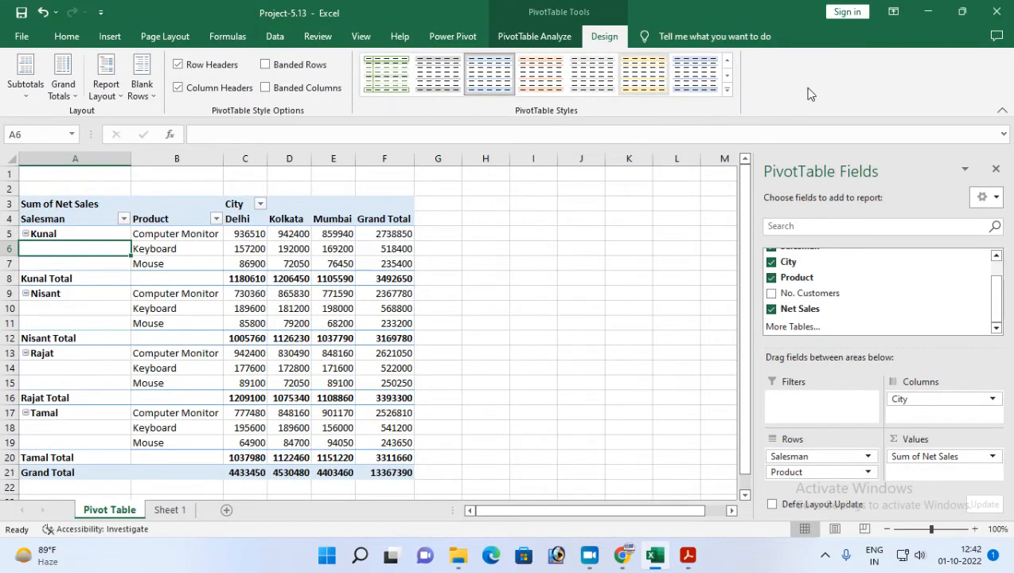
left_click(727, 89)
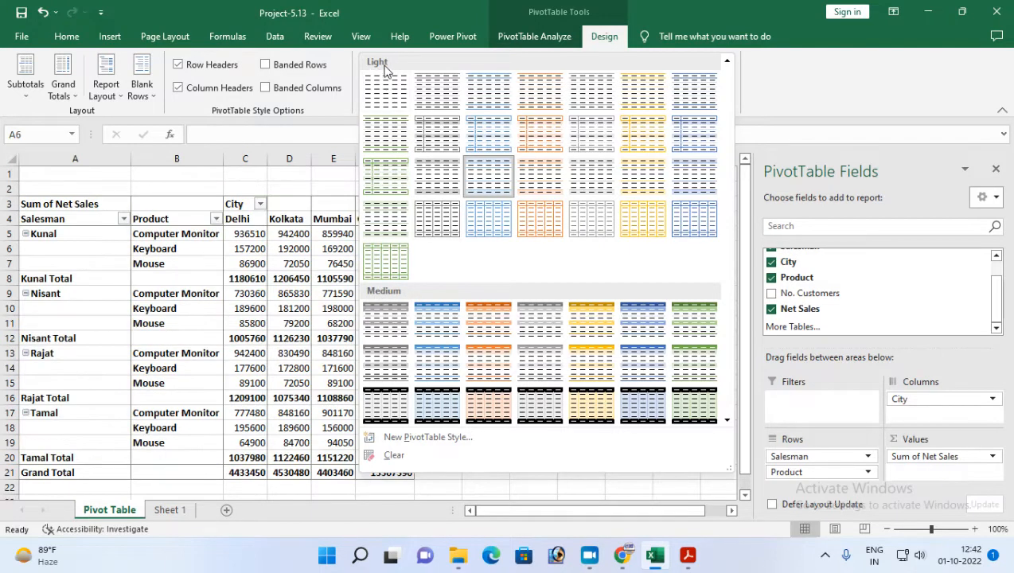
scroll(442, 244, "down", 5)
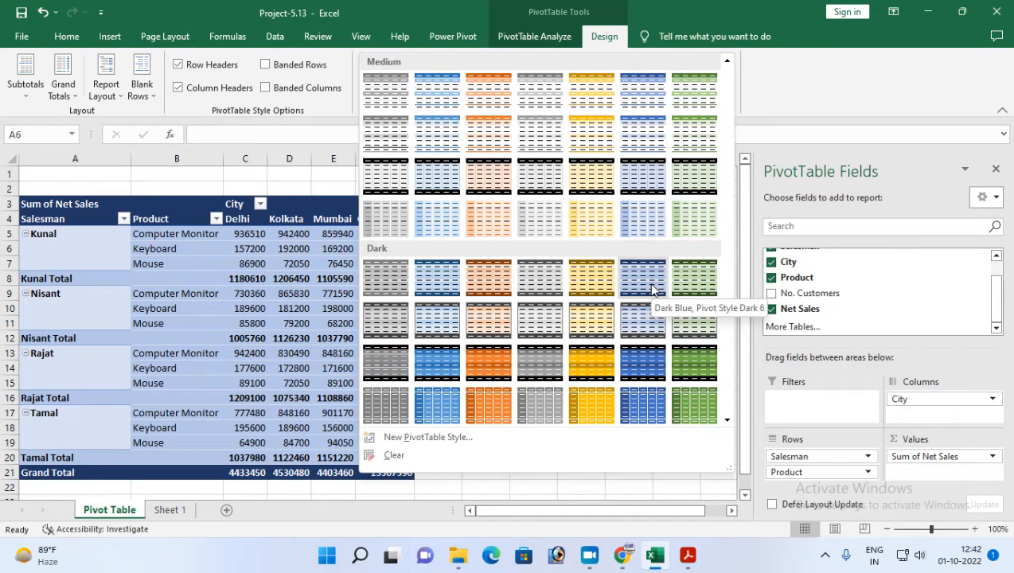
left_click(652, 285)
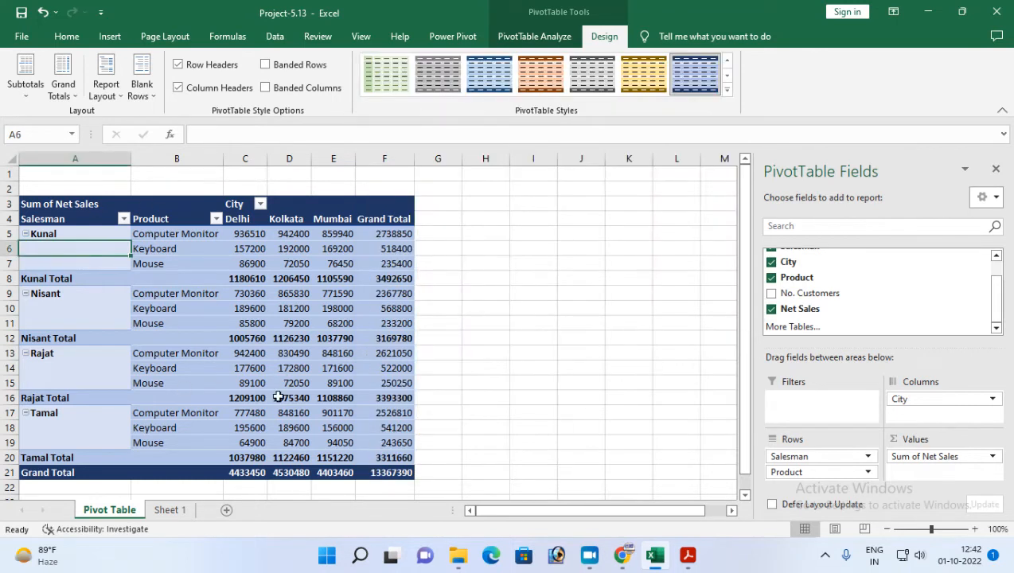
scroll(102, 411, "down", 1)
scroll(119, 410, "up", 1)
Read the sixth task about a second PivotTable in Project-13.pdf in Adobe Acrobat Reader, then return to Excel.
left_click(688, 554)
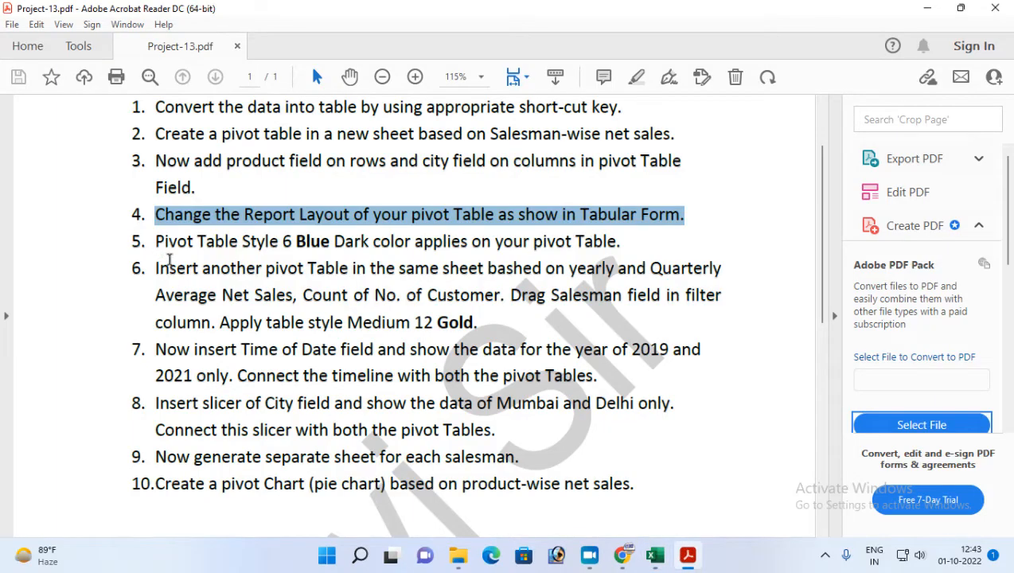
left_click(159, 269)
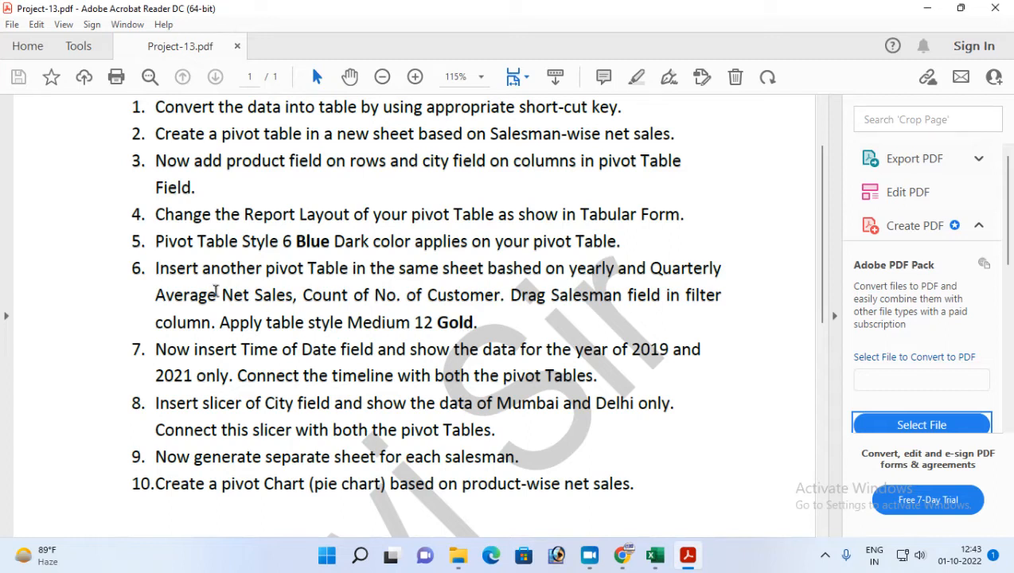
left_click(655, 554)
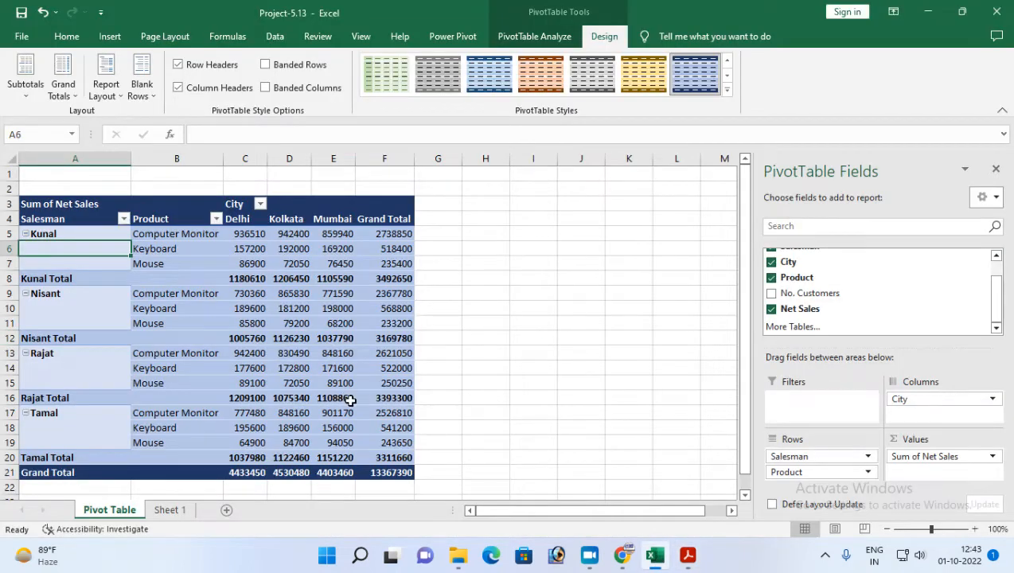
Insert a second PivotTable from Table1 on Sheet 1, placed in the existing Pivot Table worksheet at cell J25.
scroll(369, 387, "down", 1)
scroll(222, 374, "up", 1)
scroll(338, 331, "down", 3)
left_click(996, 168)
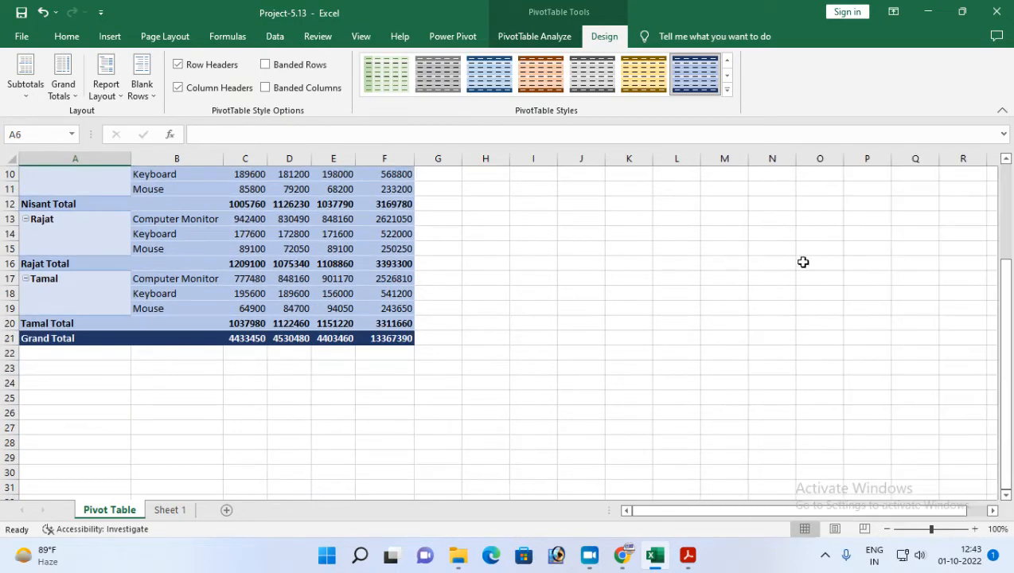
left_click(178, 412)
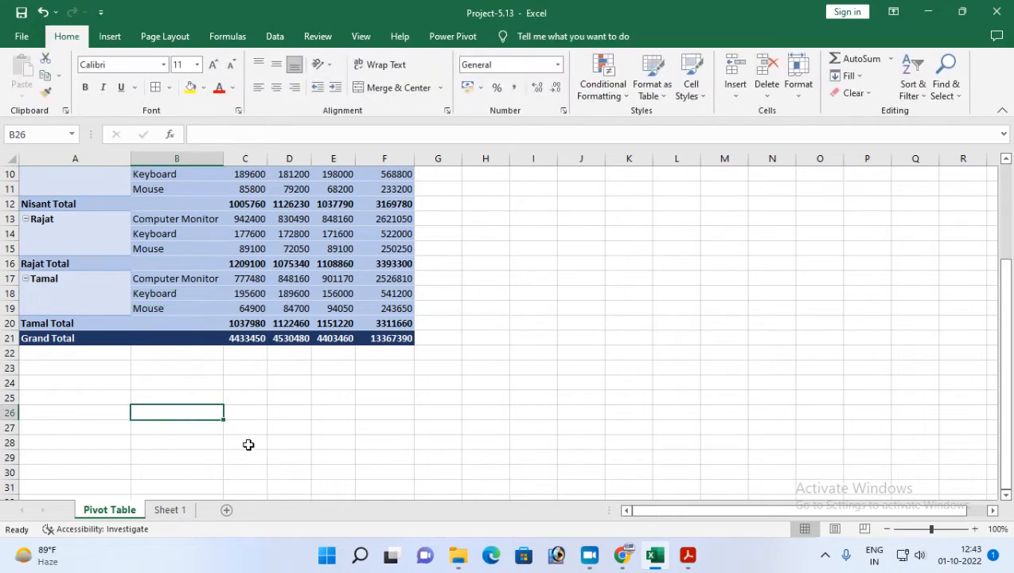
left_click(559, 396)
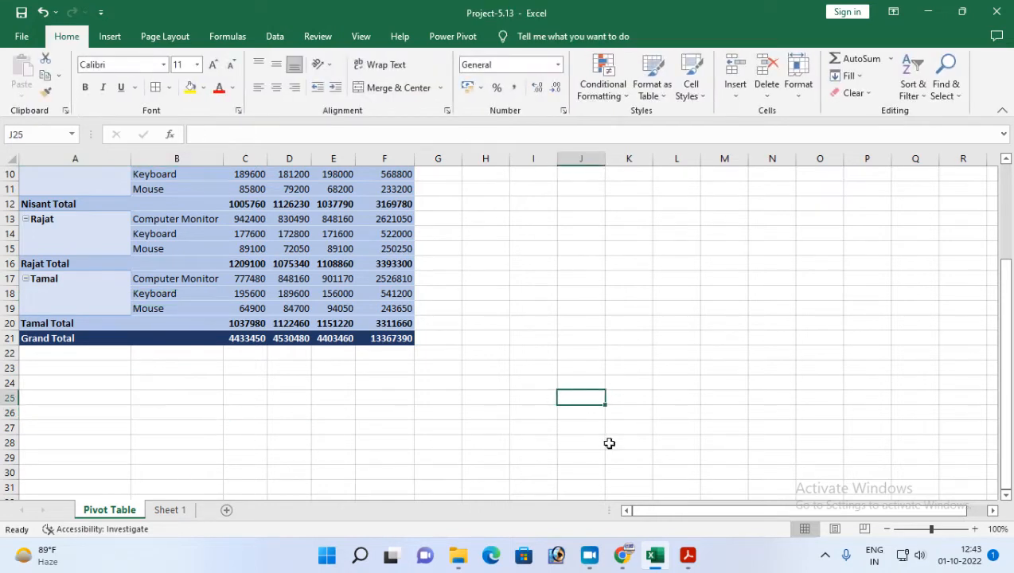
left_click(110, 36)
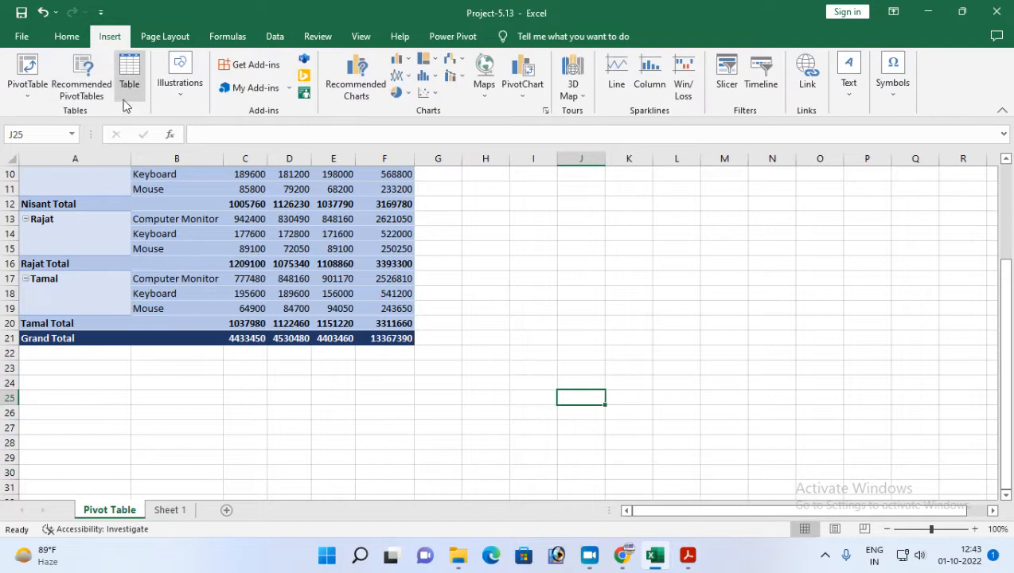
left_click(27, 90)
left_click(66, 114)
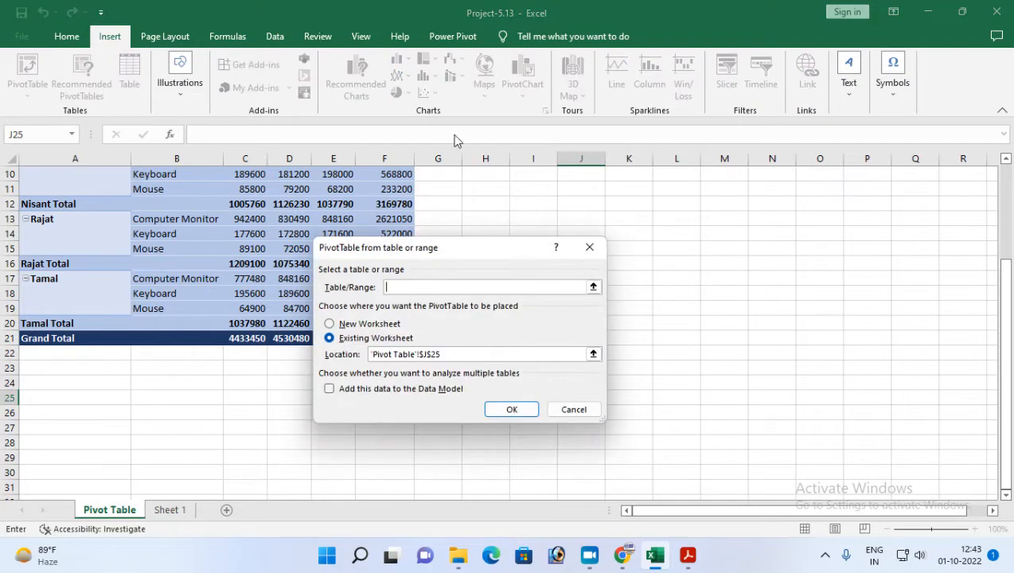
left_click(172, 510)
left_click(61, 175)
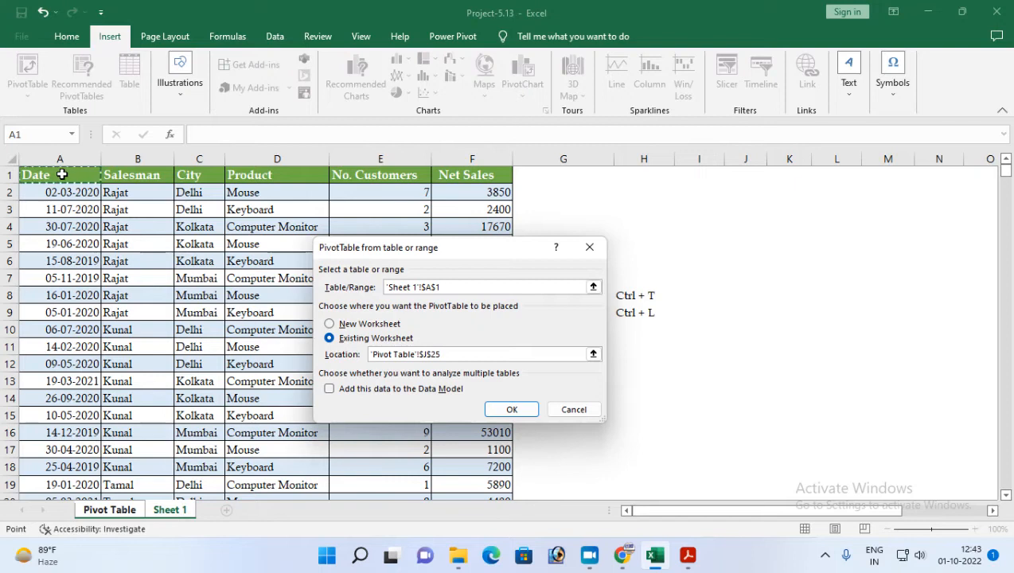
key("ctrl+shift+Right")
key("ctrl+shift+Down")
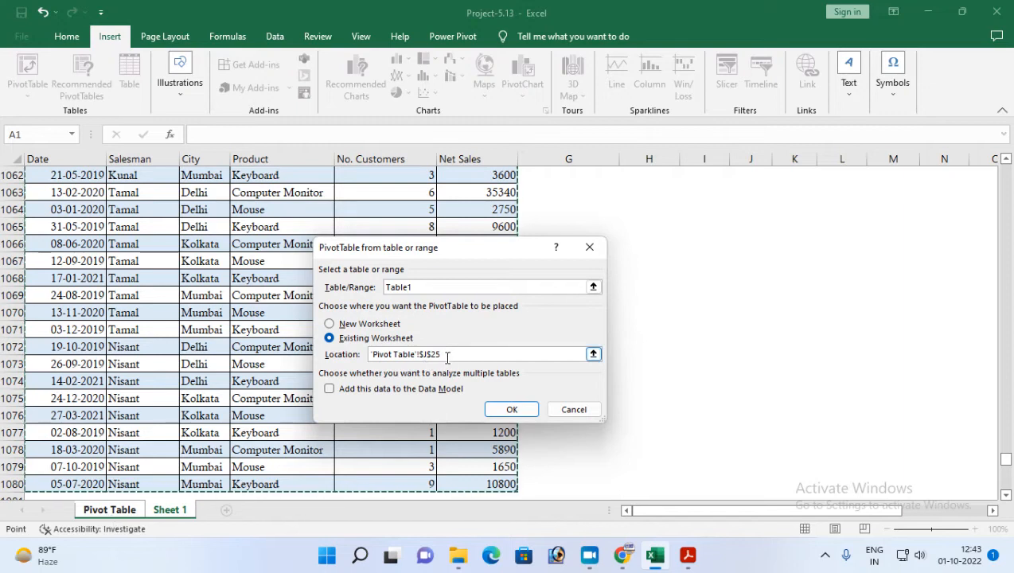
left_click(512, 409)
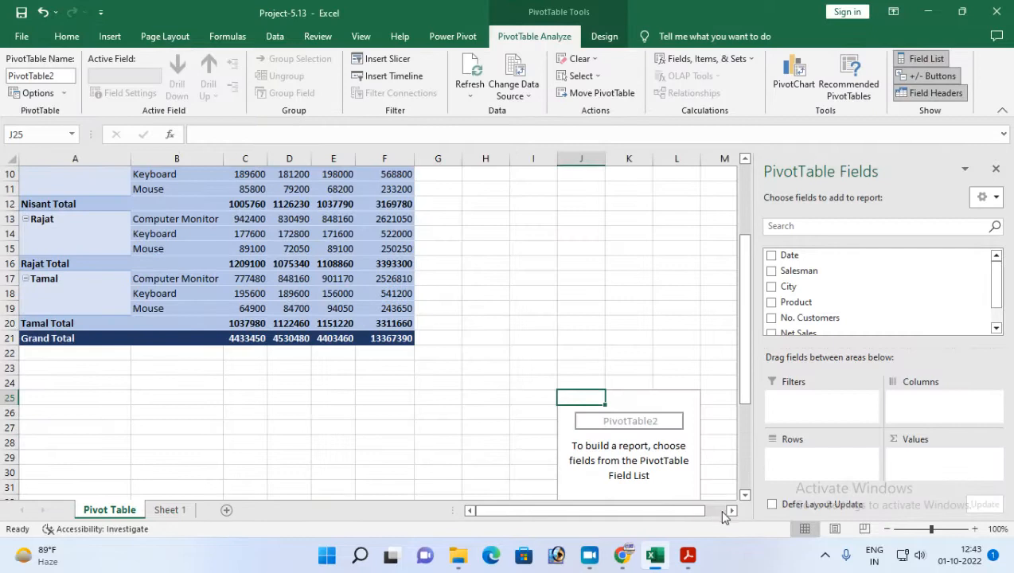
Switch to Project-13.pdf in Adobe Acrobat Reader to reread the sixth task's field requirements, and return to Excel.
left_click(732, 512)
left_click(732, 512)
left_click(732, 512)
scroll(468, 420, "down", 4)
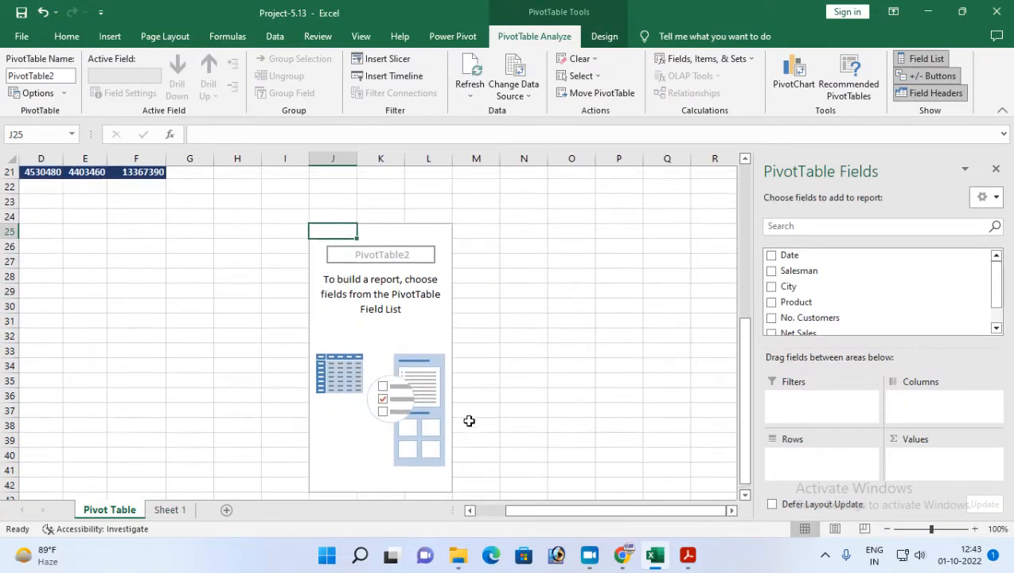
left_click(687, 555)
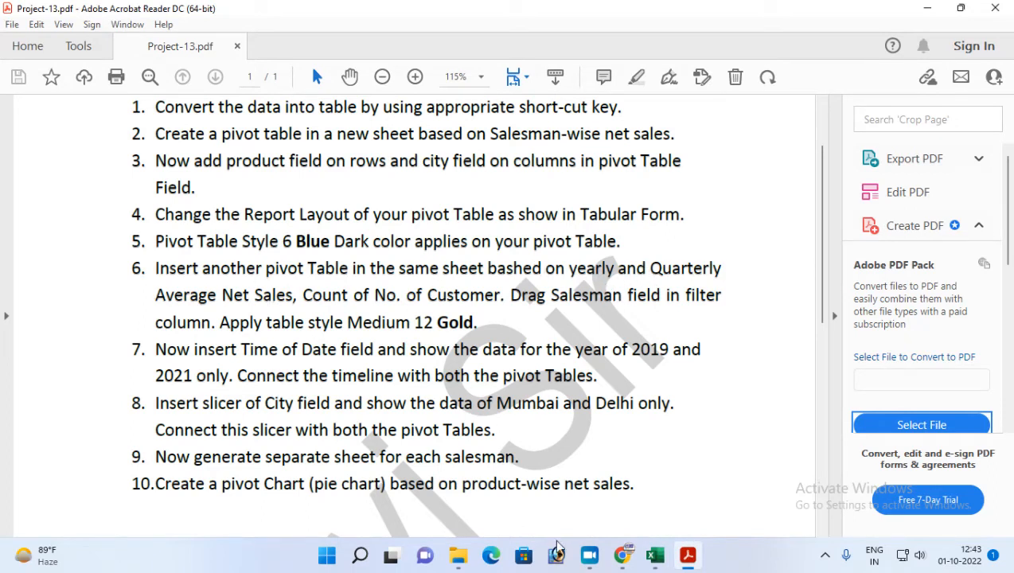
left_click(655, 555)
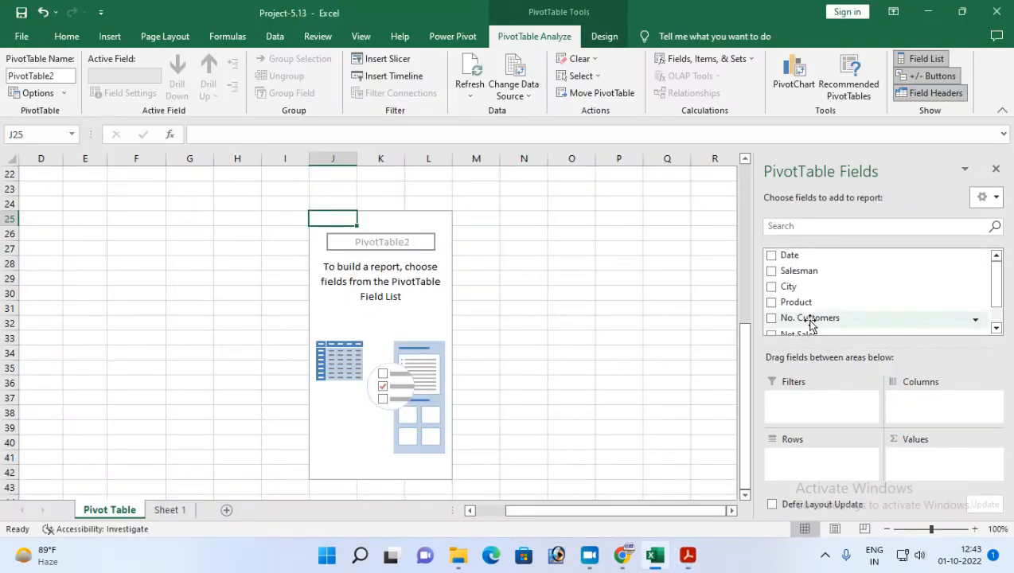
Add Net Sales to the Values area of the second PivotTable and summarize it by Average.
scroll(800, 331, "down", 1)
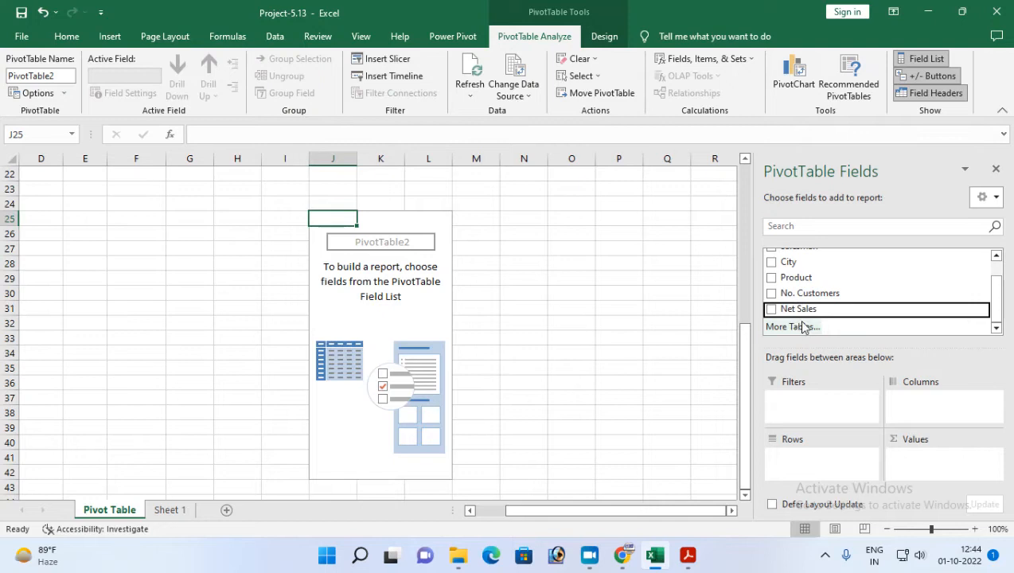
left_click_drag(797, 308, 924, 470)
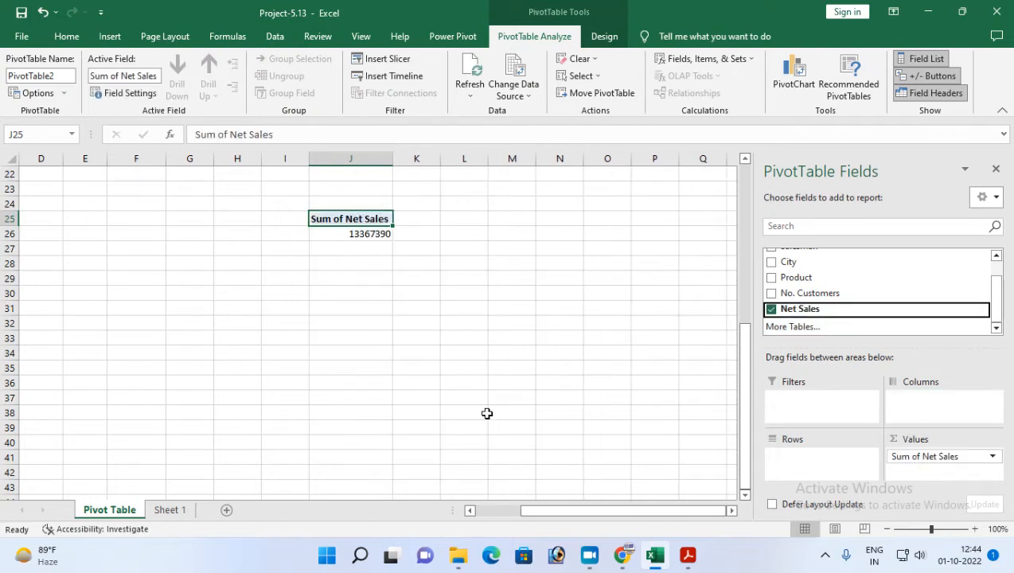
left_click(993, 457)
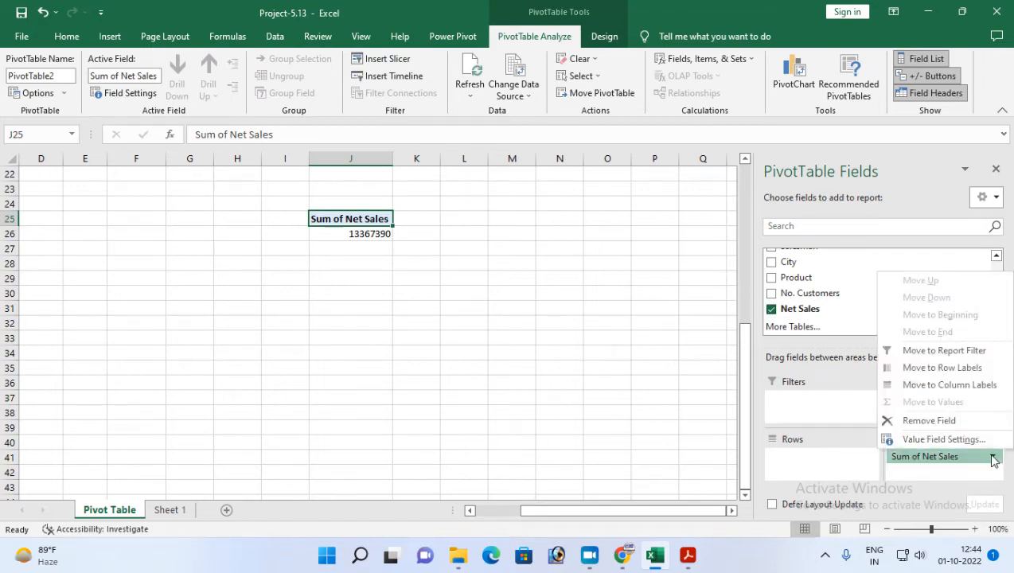
left_click(944, 440)
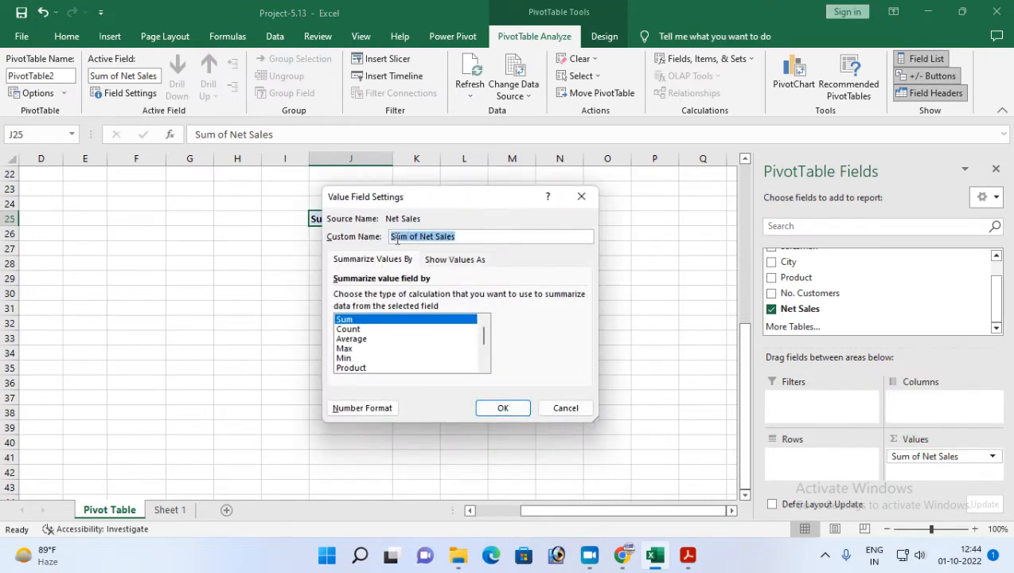
left_click(356, 340)
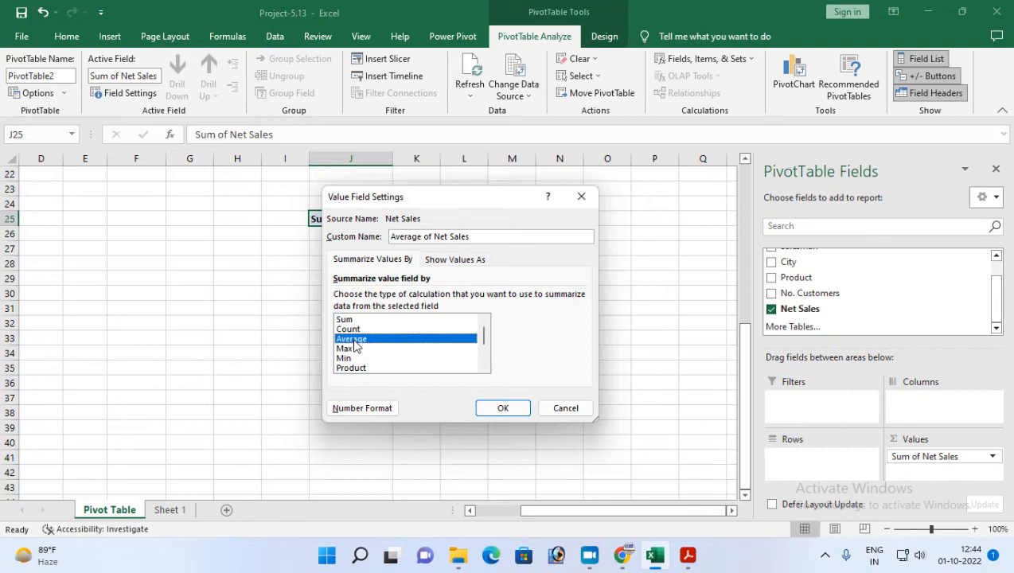
left_click(504, 408)
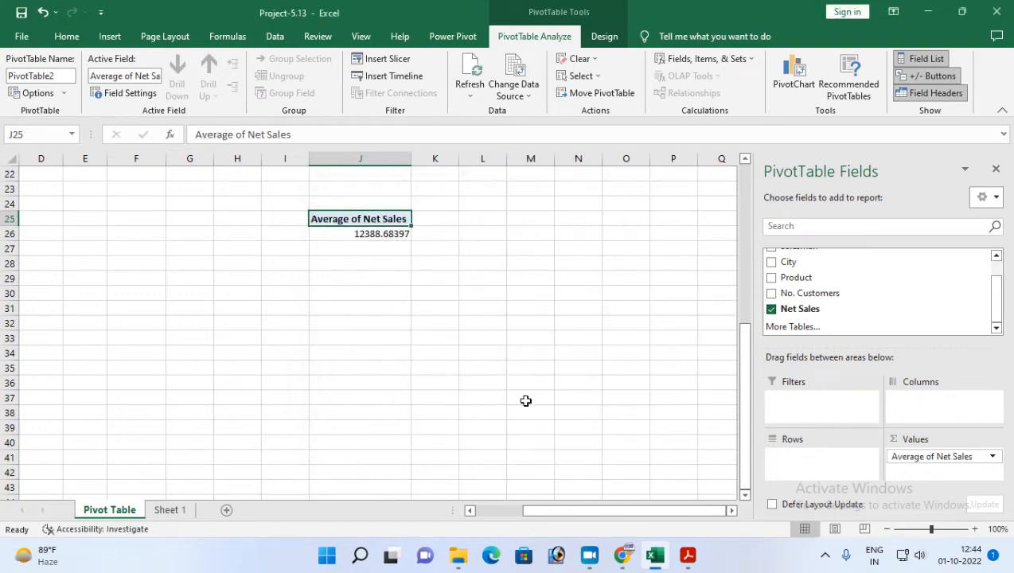
Reduce the average net sales value in cell J26 to two decimal places.
left_click(386, 236)
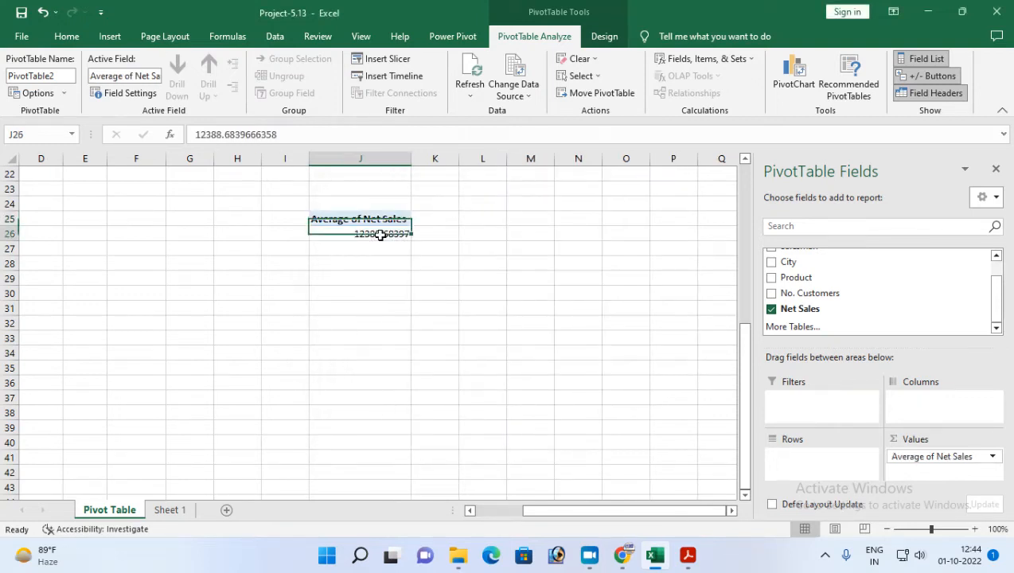
left_click(70, 37)
left_click(555, 88)
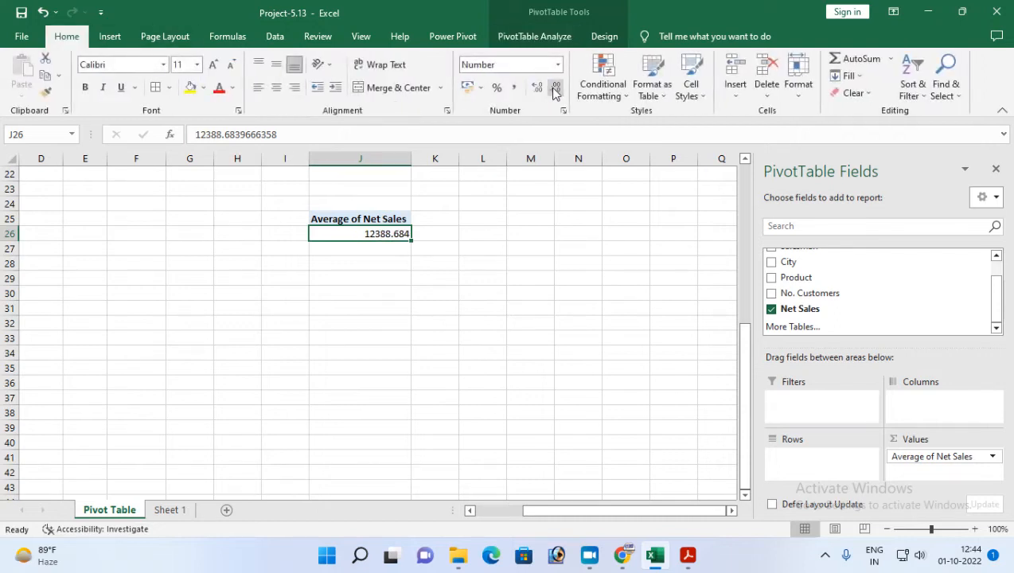
left_click(555, 88)
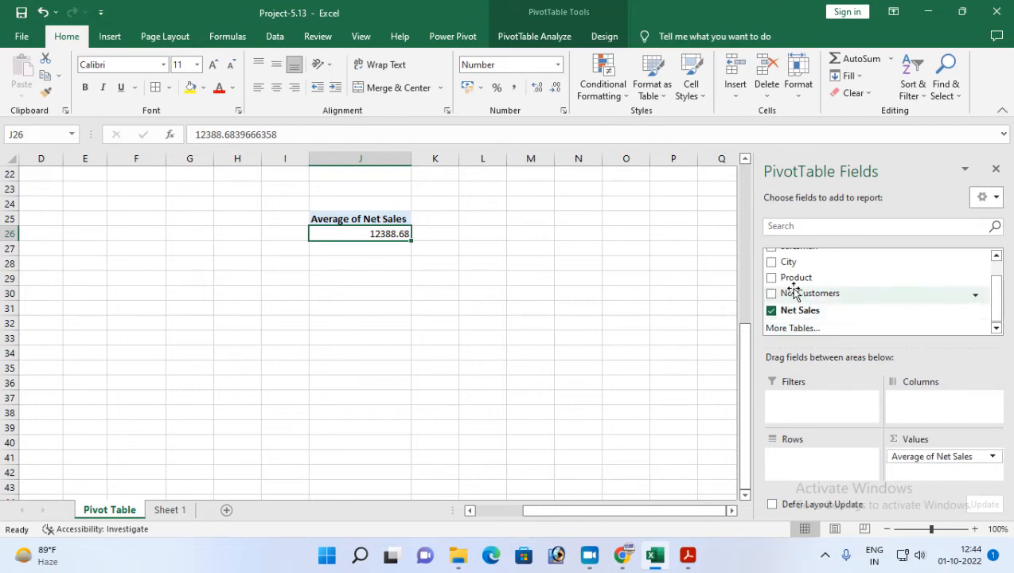
Add No. Customers to the Values area of the second PivotTable and summarize it by Count.
left_click_drag(801, 296, 892, 475)
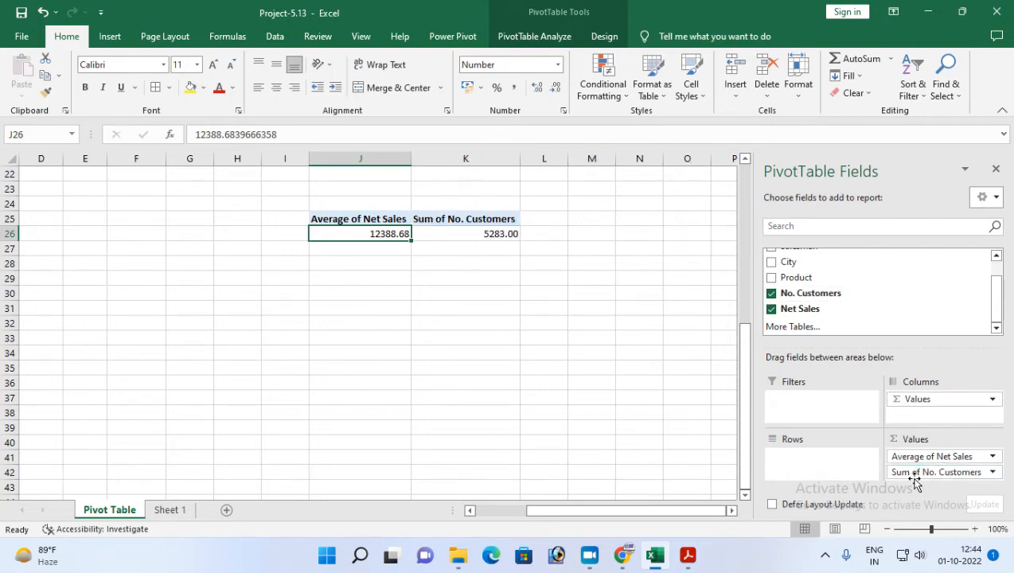
left_click(992, 473)
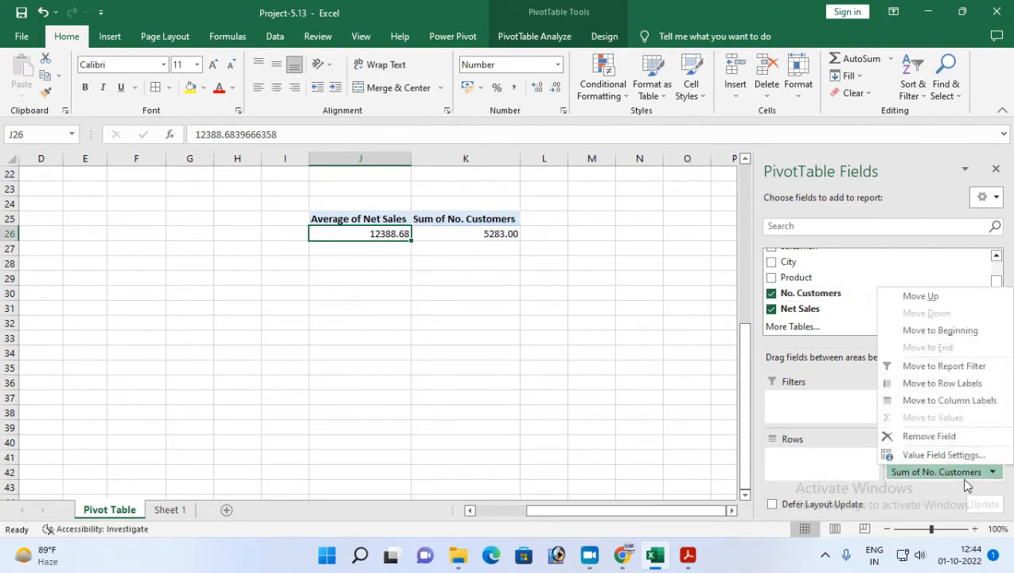
left_click(917, 455)
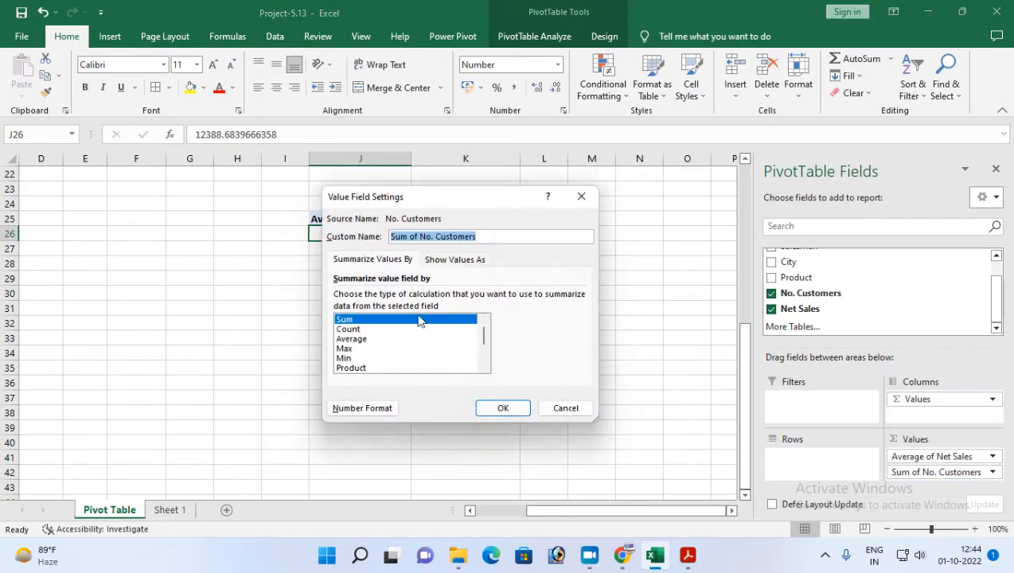
left_click(347, 330)
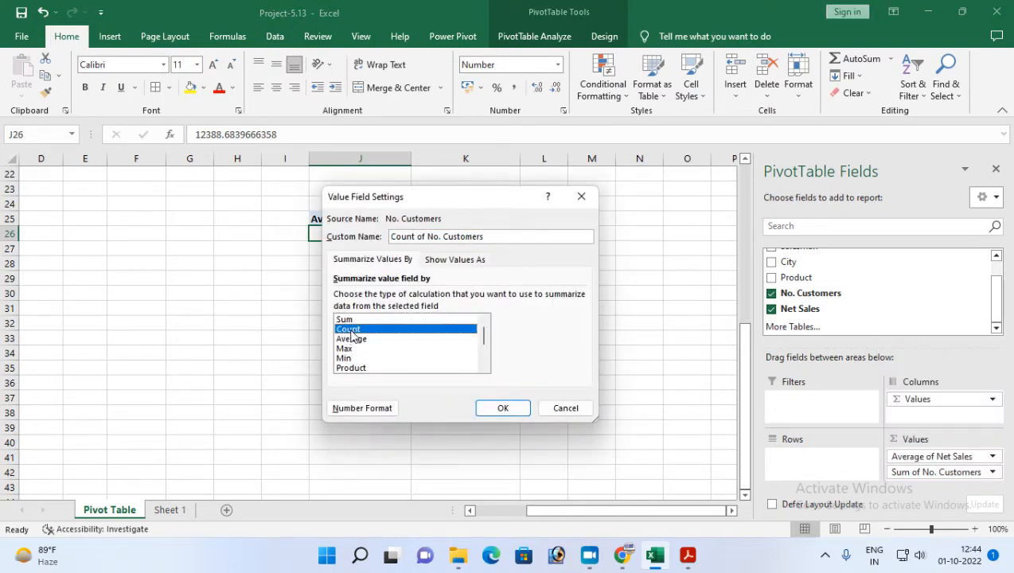
left_click(502, 408)
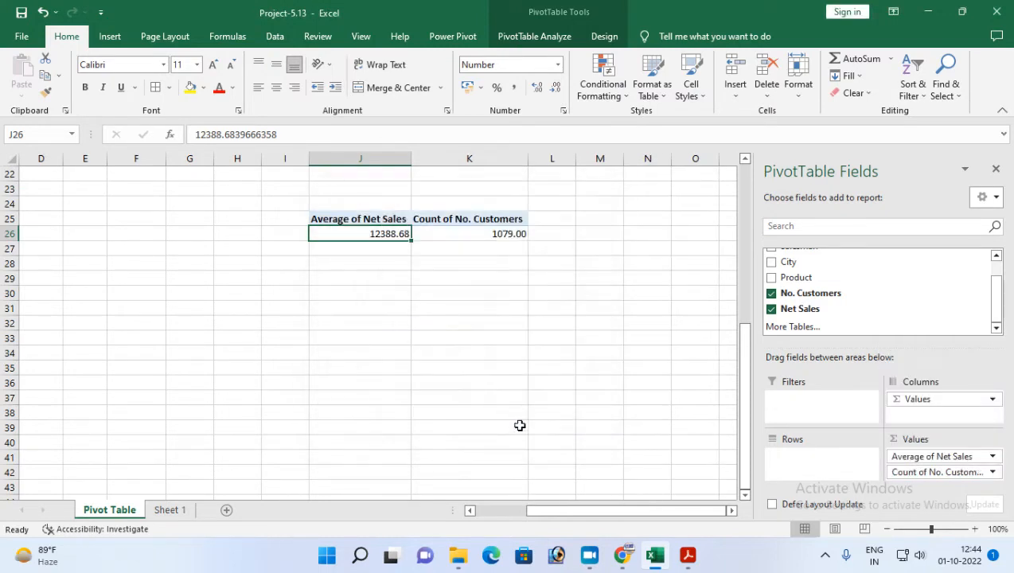
Set the number format of the customer count in cell K26 to General.
left_click(484, 235)
left_click(558, 64)
left_click(514, 83)
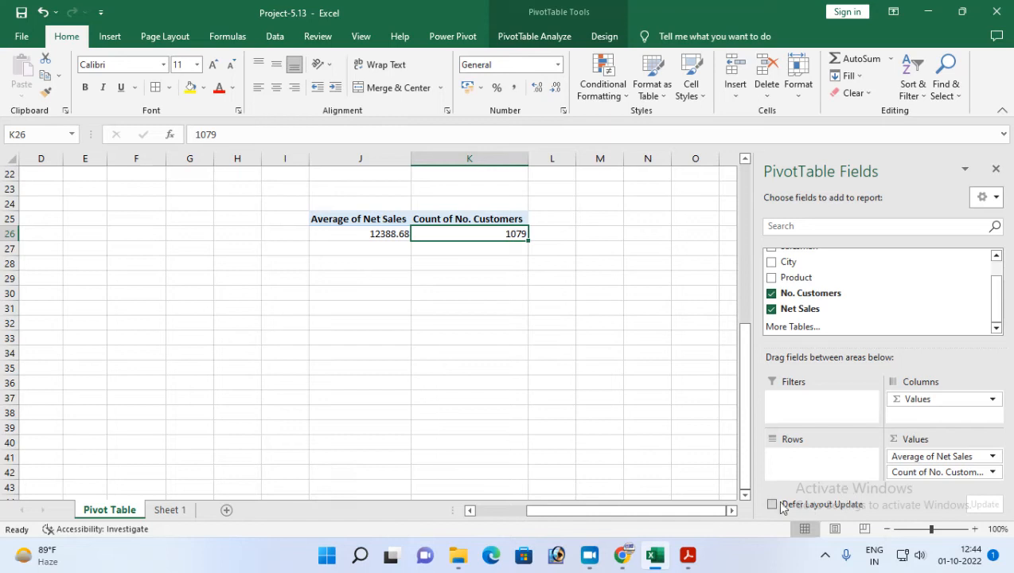
Check the sixth task in Adobe Acrobat Reader, then in Excel add Date to the Rows area of the second PivotTable.
left_click(687, 555)
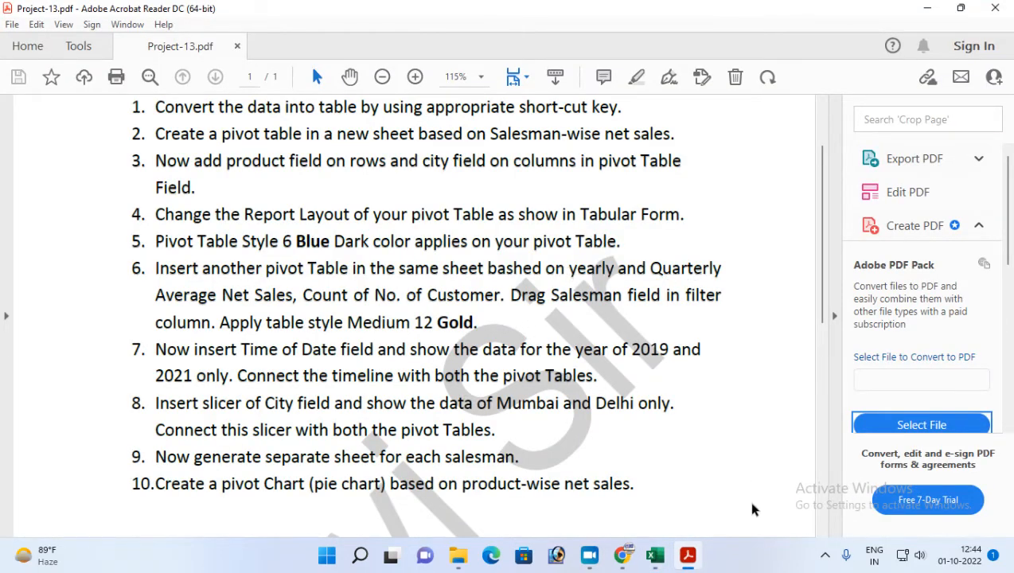
left_click(688, 555)
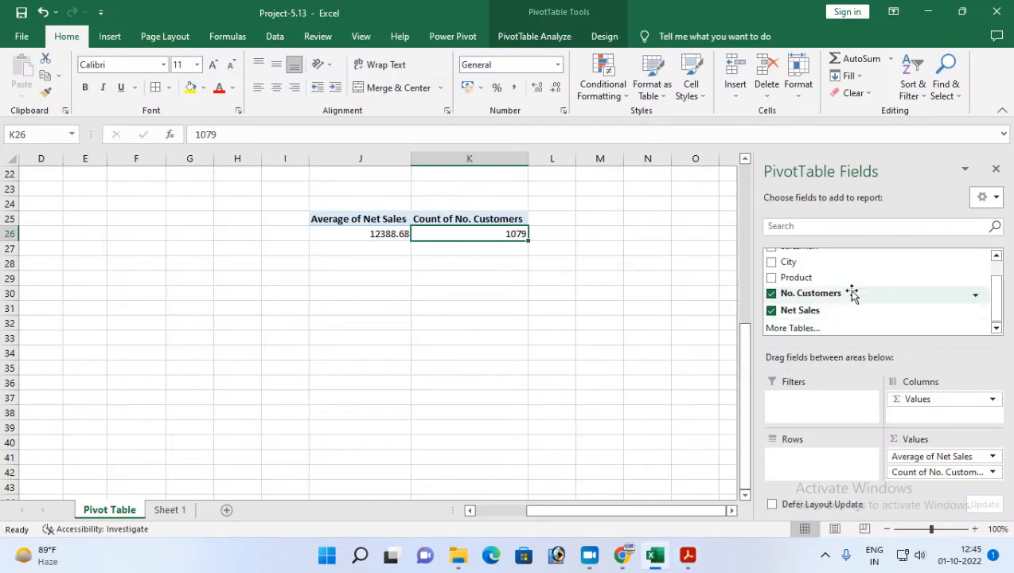
scroll(852, 293, "up", 2)
left_click_drag(792, 257, 800, 464)
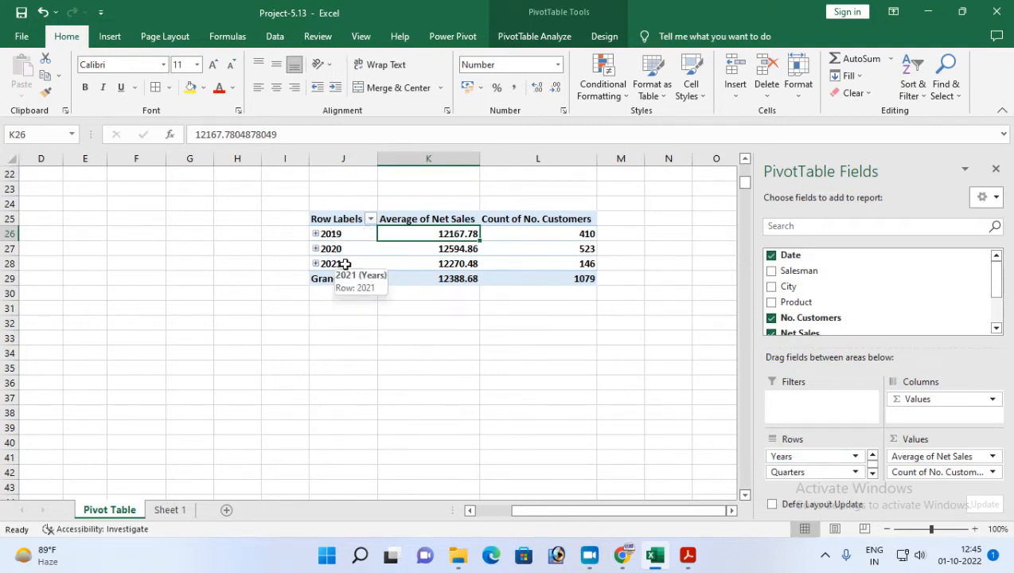
Expand 2019 and its Qtr2 in the second PivotTable to examine the year, quarter and month grouping.
left_click(316, 234)
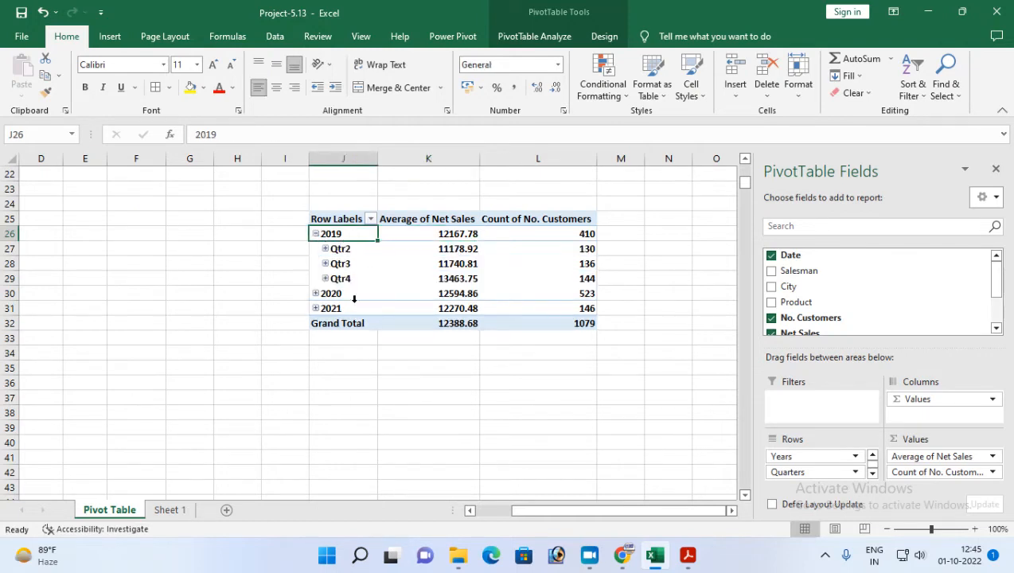
left_click(316, 234)
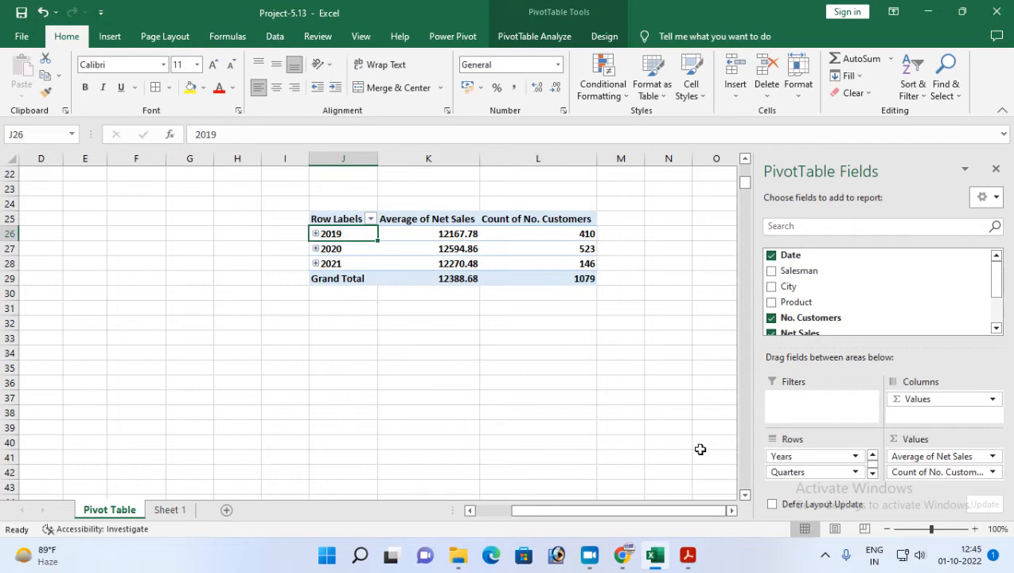
scroll(700, 450, "up", 3, "ctrl")
scroll(668, 480, "up", 4)
scroll(747, 492, "down", 2)
left_click(731, 510)
left_click(731, 511)
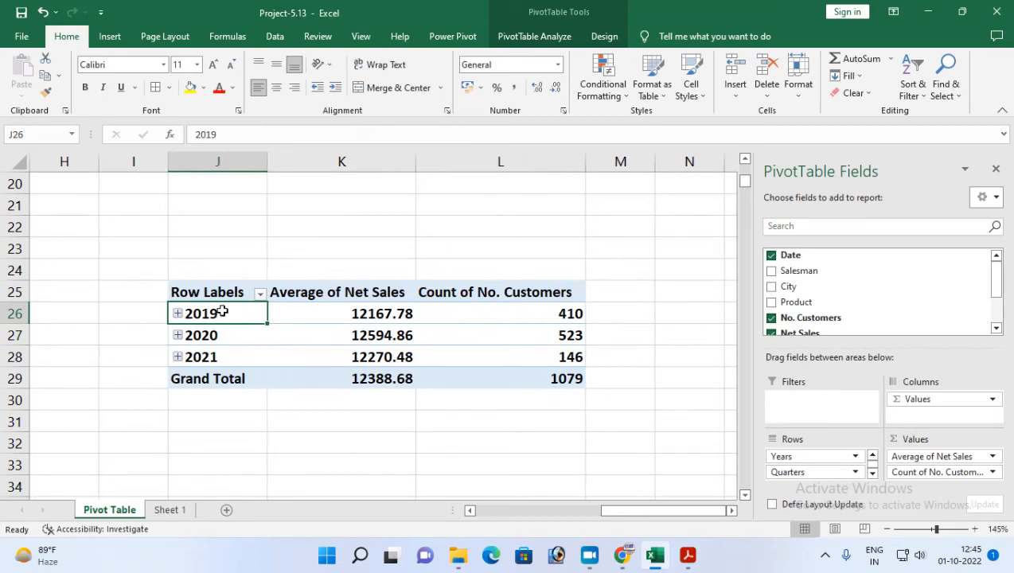
left_click(873, 472)
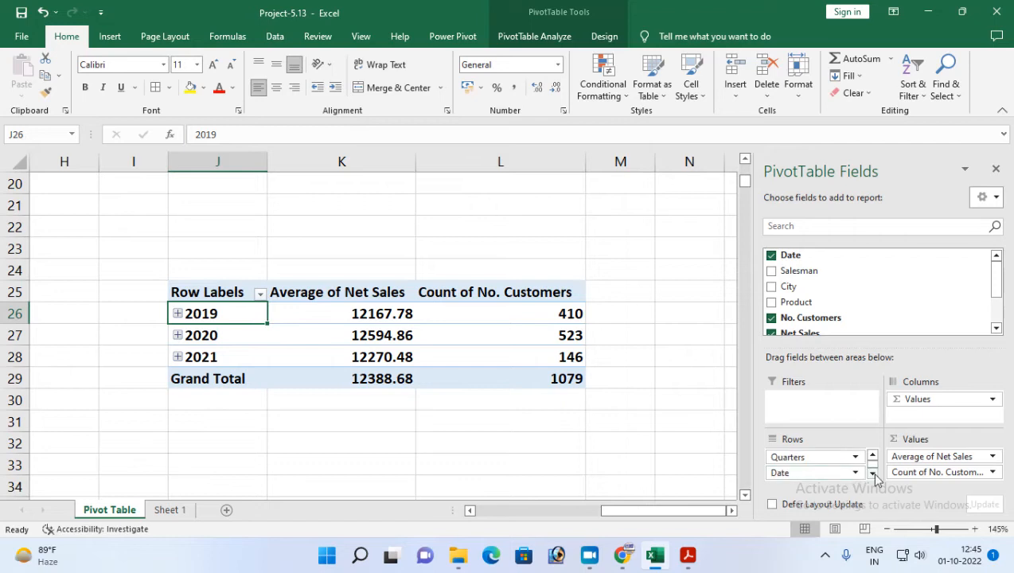
left_click(177, 313)
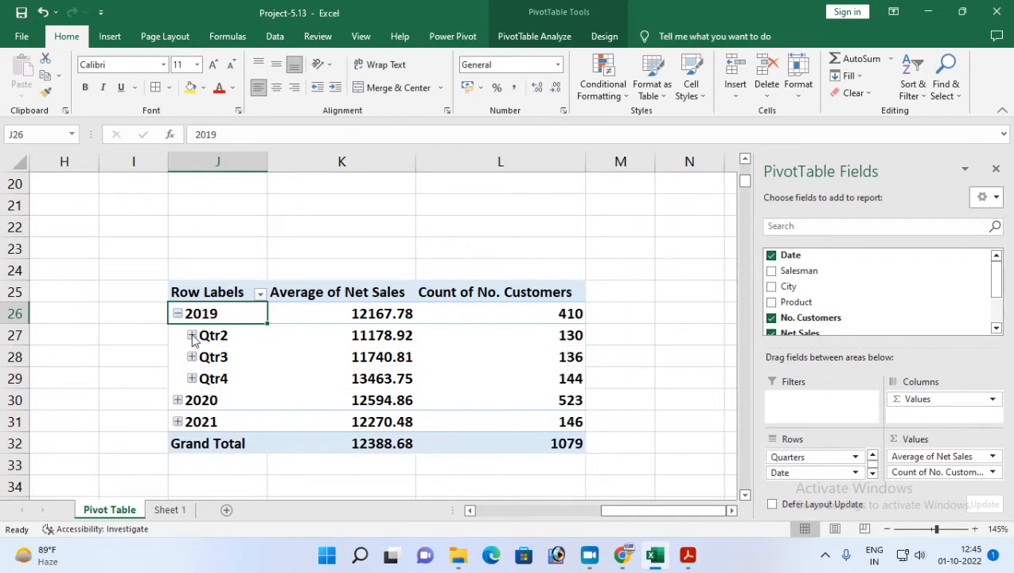
left_click(192, 336)
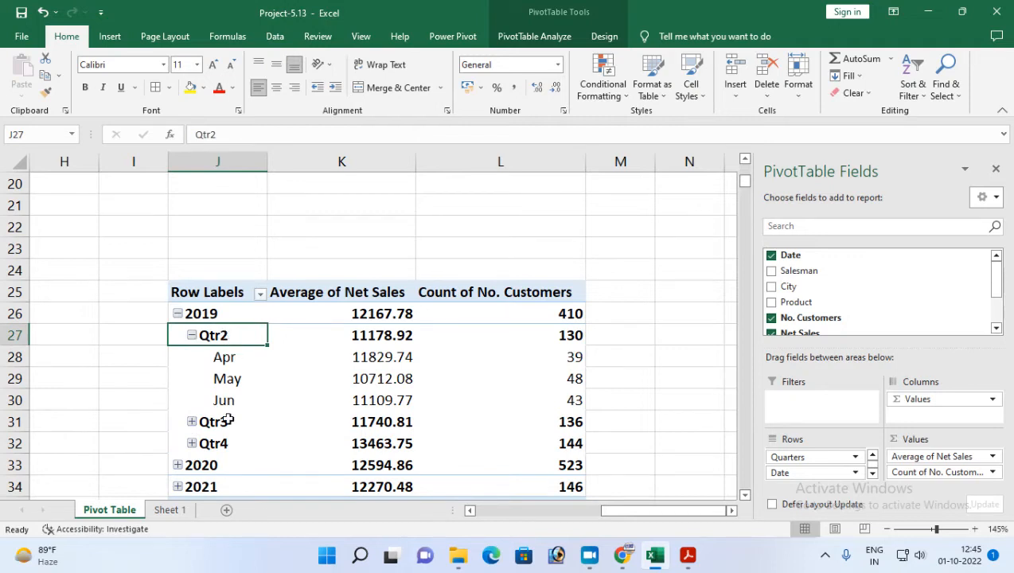
Collapse Qtr2 and 2019 in the second PivotTable, and recheck the sixth task in Adobe Acrobat Reader before returning to Excel.
left_click(192, 335)
left_click(179, 313)
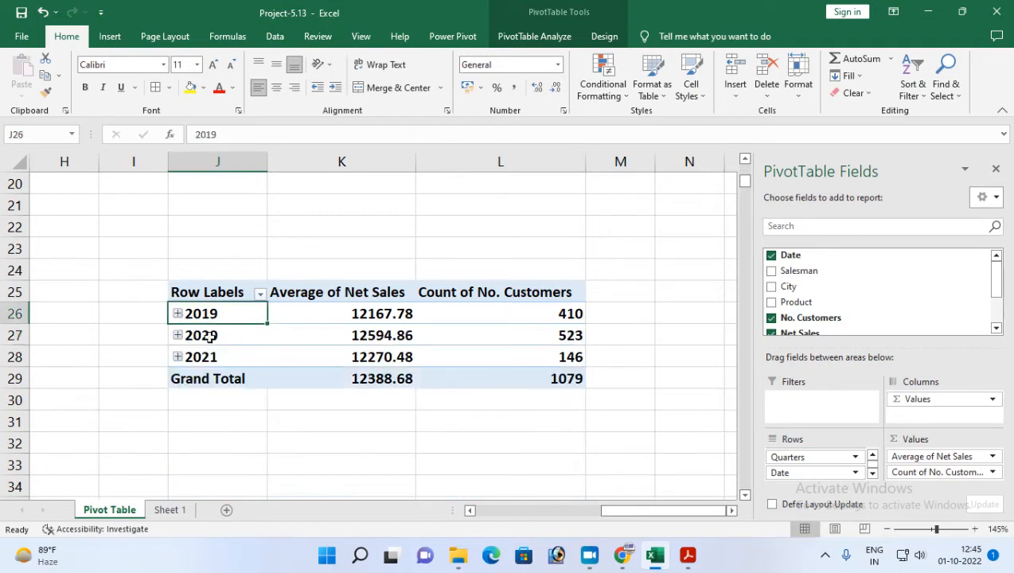
left_click(688, 555)
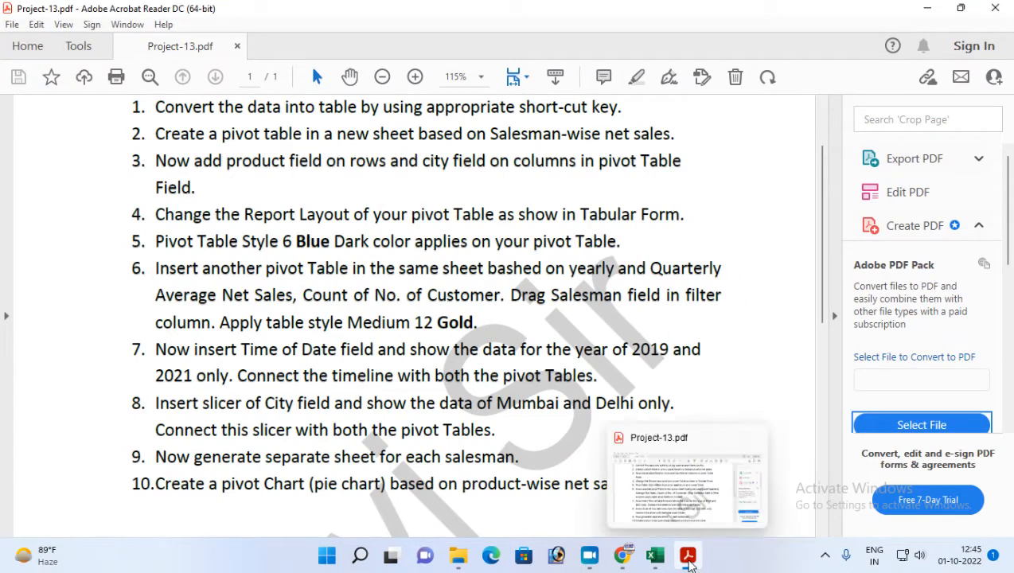
left_click(655, 555)
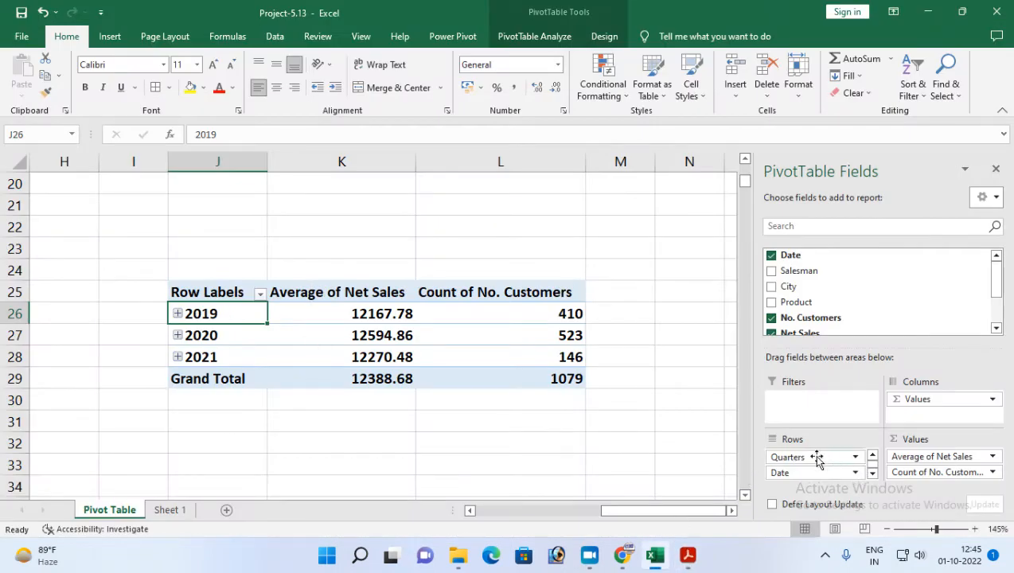
Remove the Date field from the Rows area of the second PivotTable, keeping Years and Quarters.
scroll(851, 477, "up", 1)
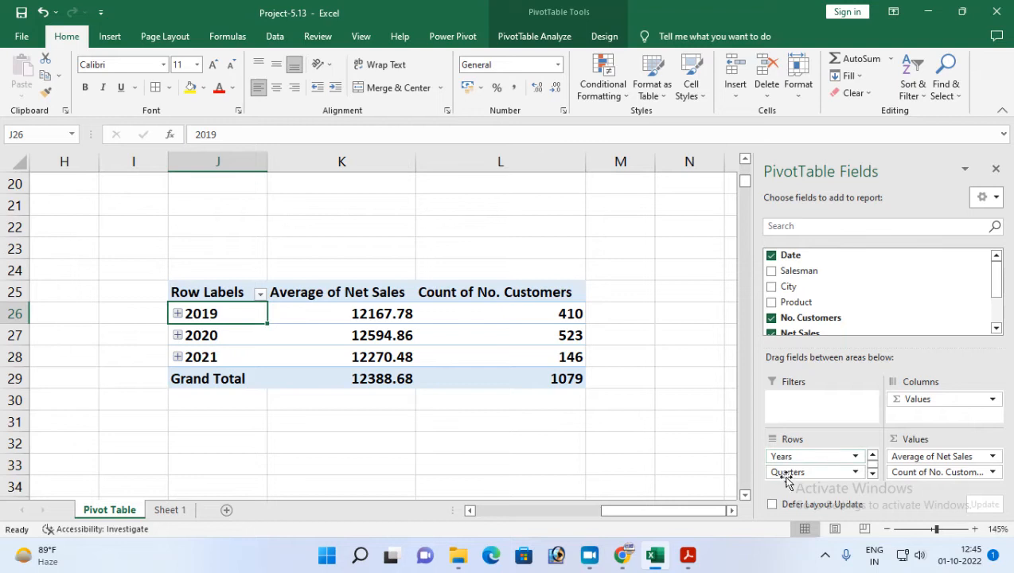
scroll(828, 476, "down", 1)
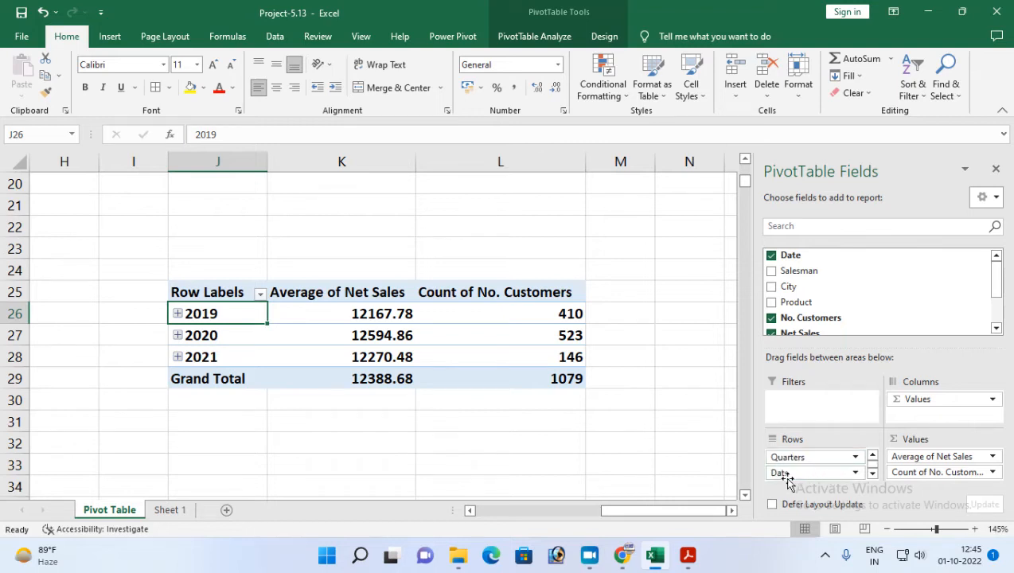
left_click(855, 473)
left_click(814, 437)
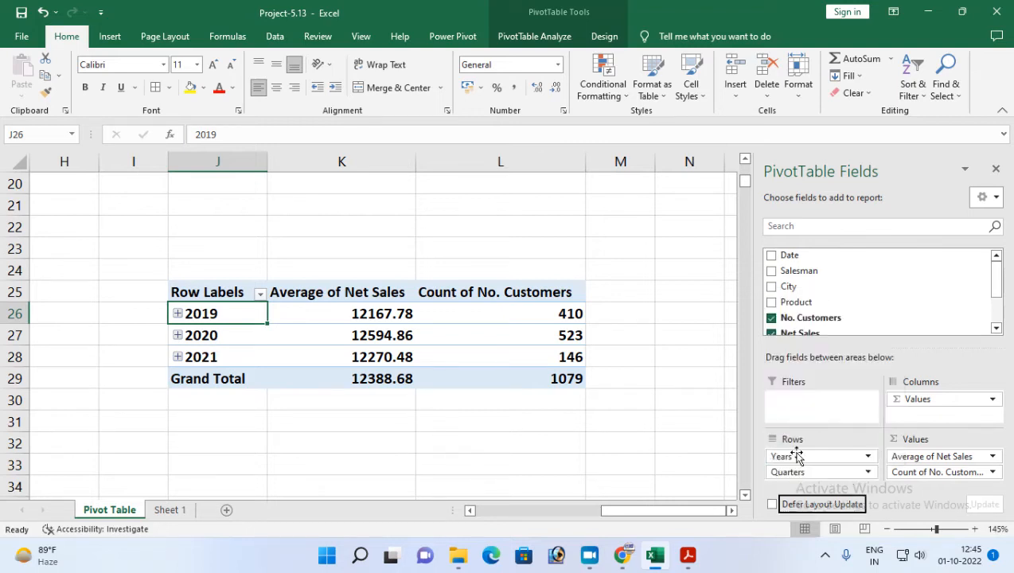
Expand 2019, 2020 and 2021 in the second PivotTable to examine their quarterly figures.
left_click(177, 314)
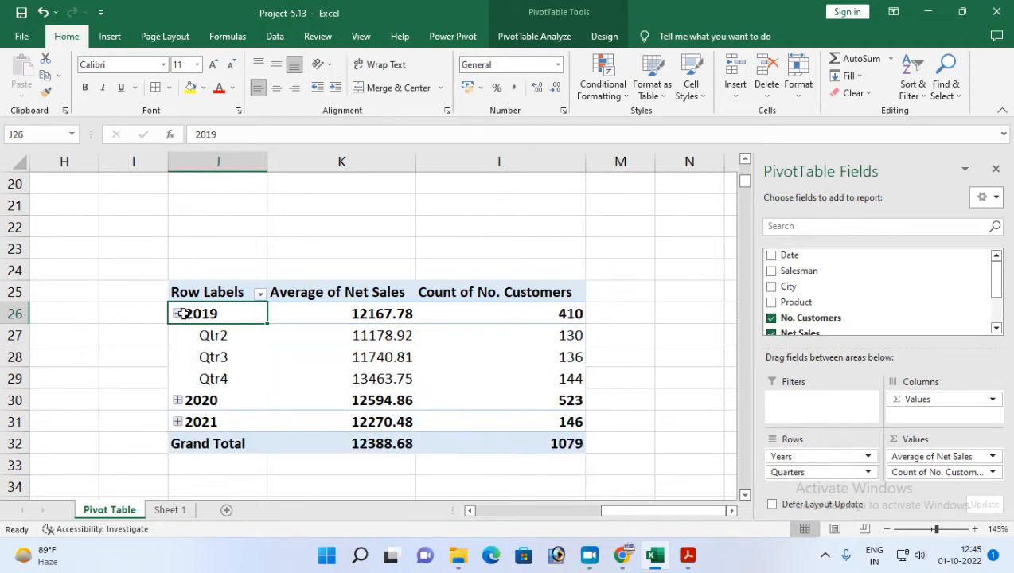
left_click(178, 402)
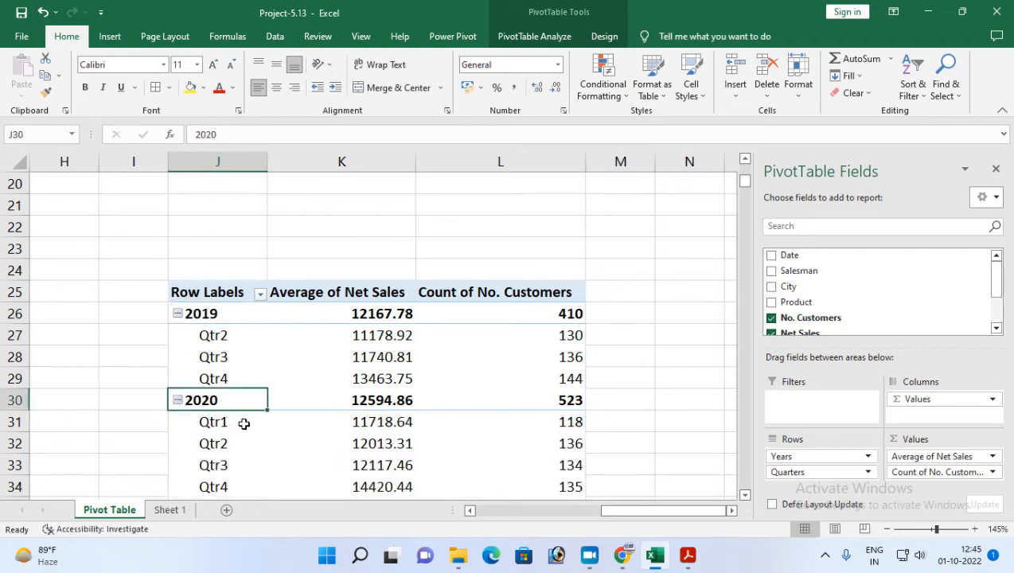
scroll(239, 413, "down", 2)
left_click(178, 379)
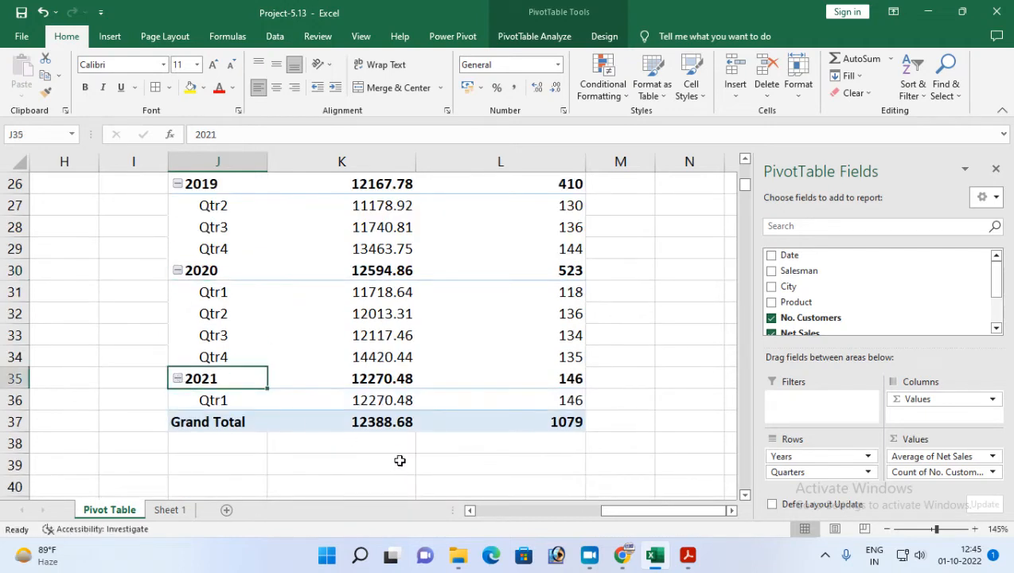
scroll(402, 458, "up", 2)
scroll(394, 451, "down", 1)
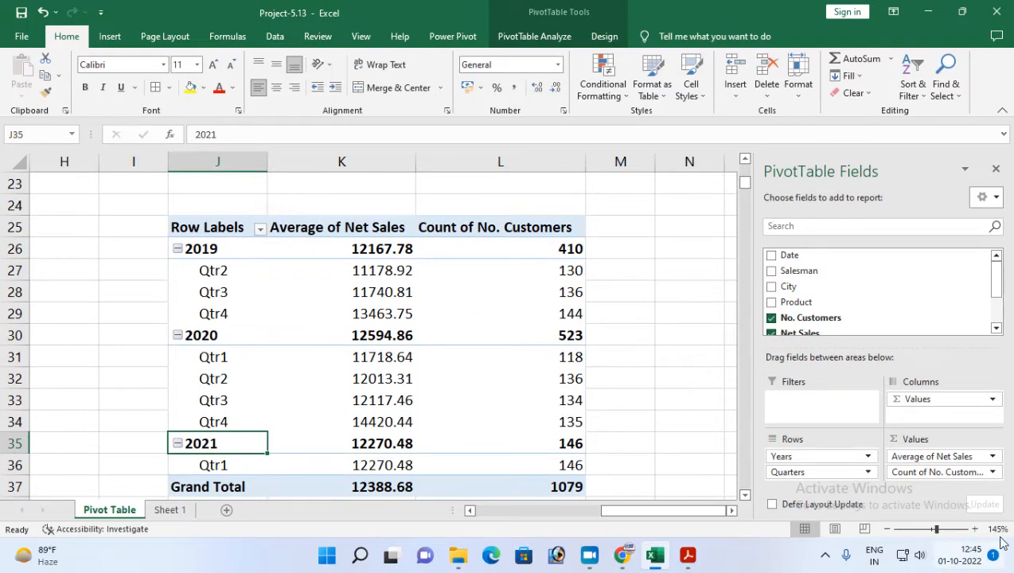
left_click(744, 495)
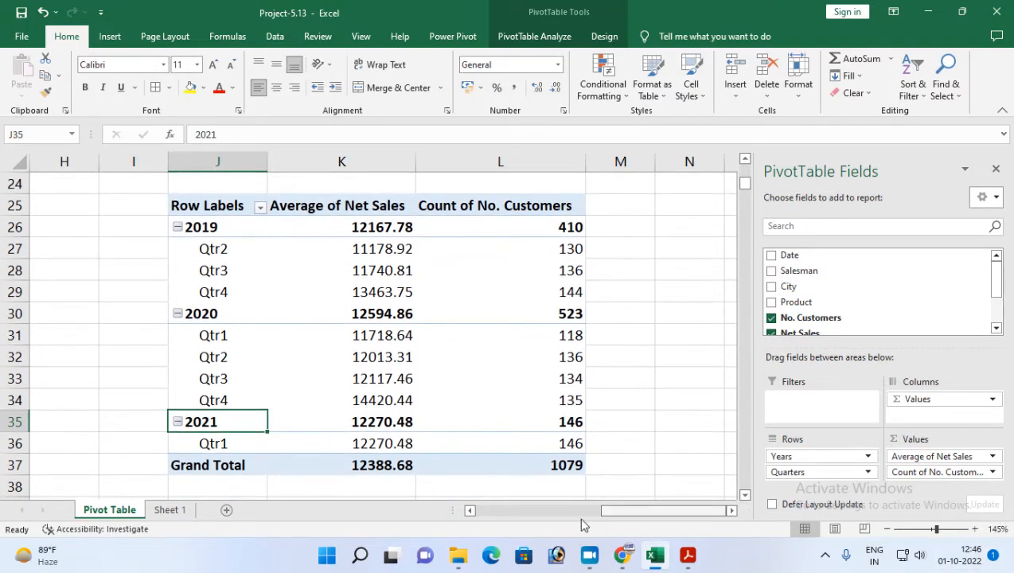
Check the filter instruction of the sixth task in Adobe Acrobat Reader, then in Excel add Salesman to the Filters area.
left_click(686, 559)
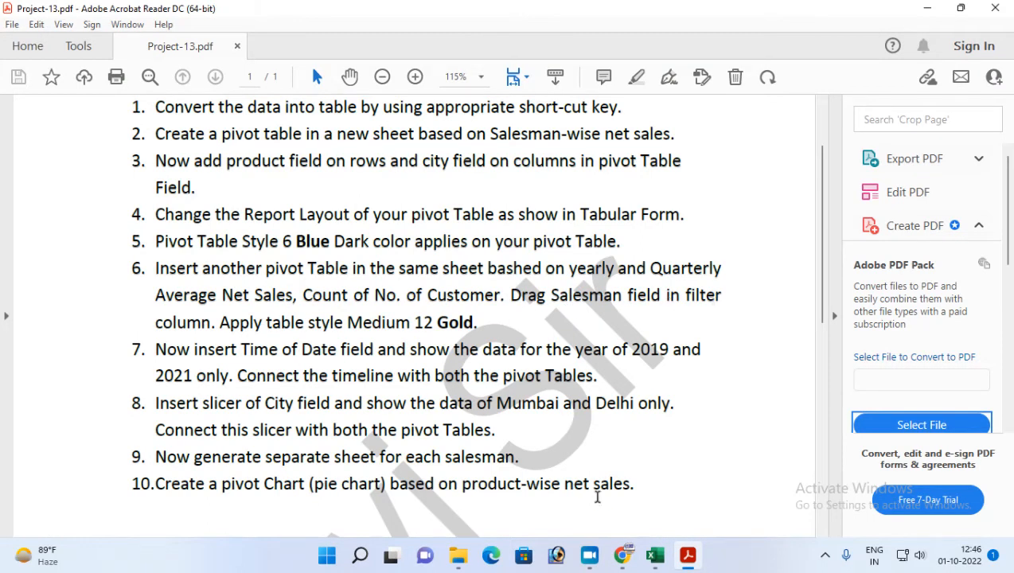
left_click(687, 559)
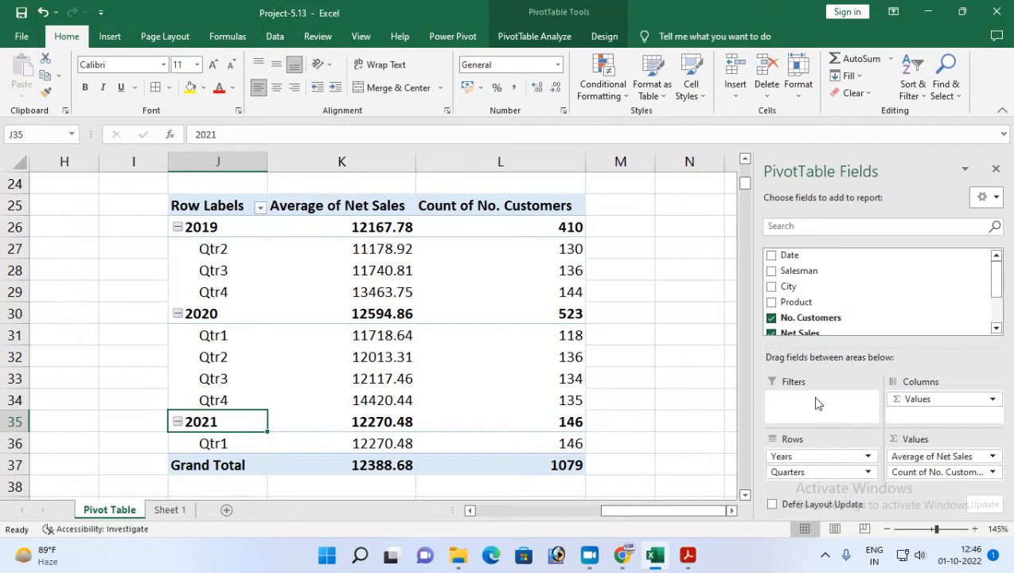
left_click_drag(789, 271, 791, 400)
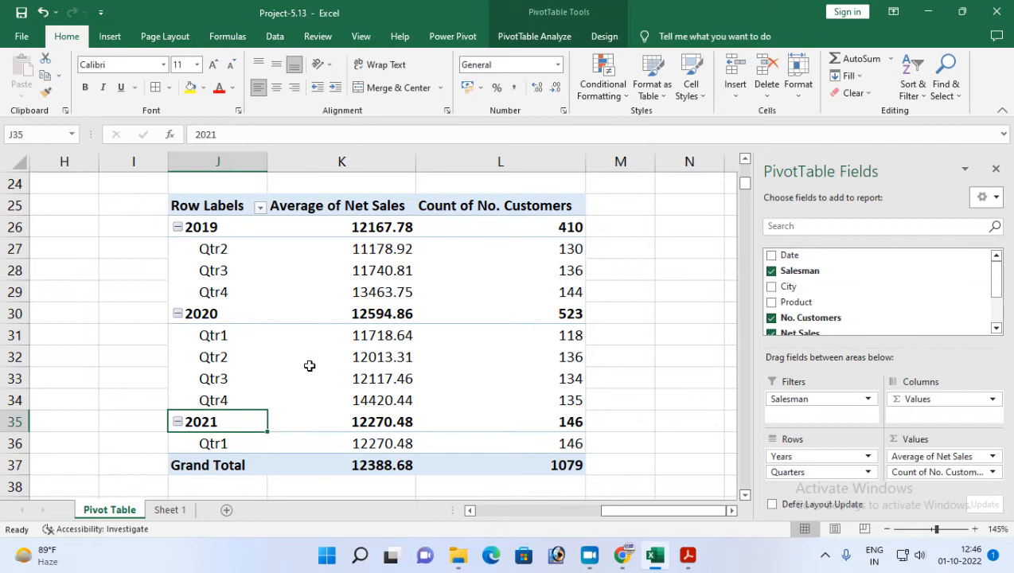
Filter the second PivotTable by the first salesman in the Salesman report filter and review the filtered figures.
scroll(172, 286, "up", 2)
scroll(359, 317, "down", 2)
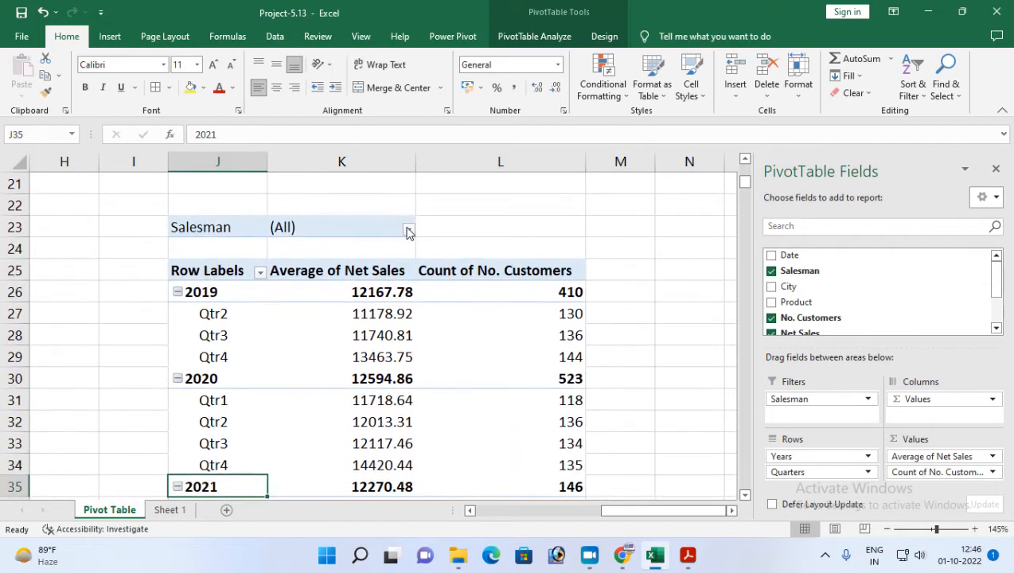
left_click(408, 228)
left_click(271, 277)
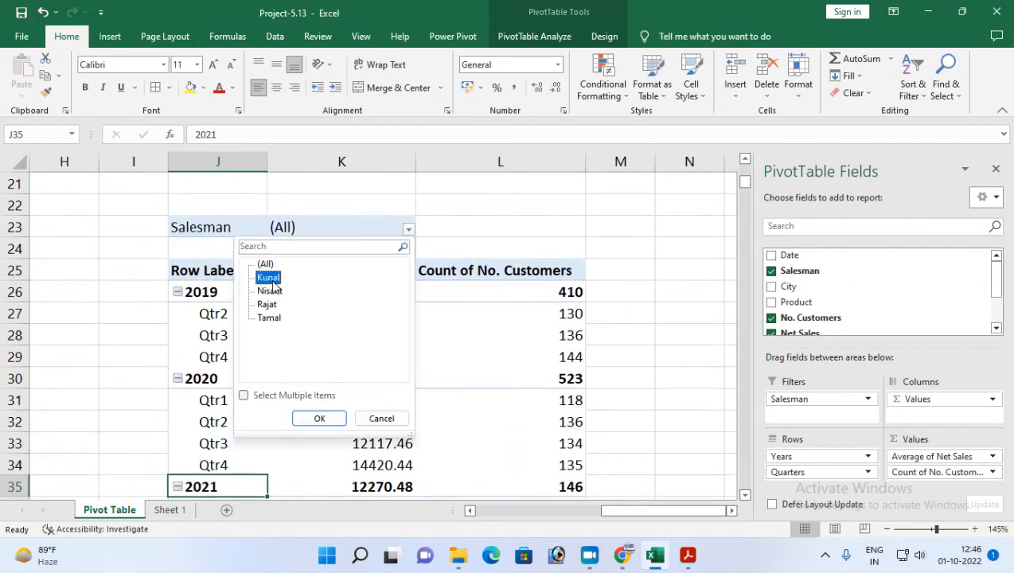
left_click(328, 418)
scroll(372, 384, "down", 2)
scroll(380, 367, "up", 1)
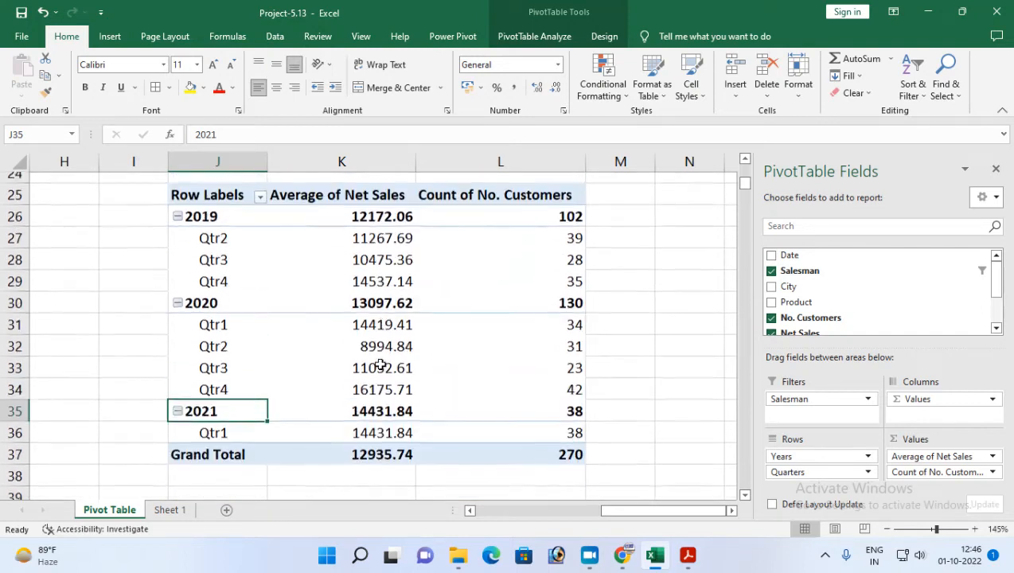
scroll(382, 251, "up", 1)
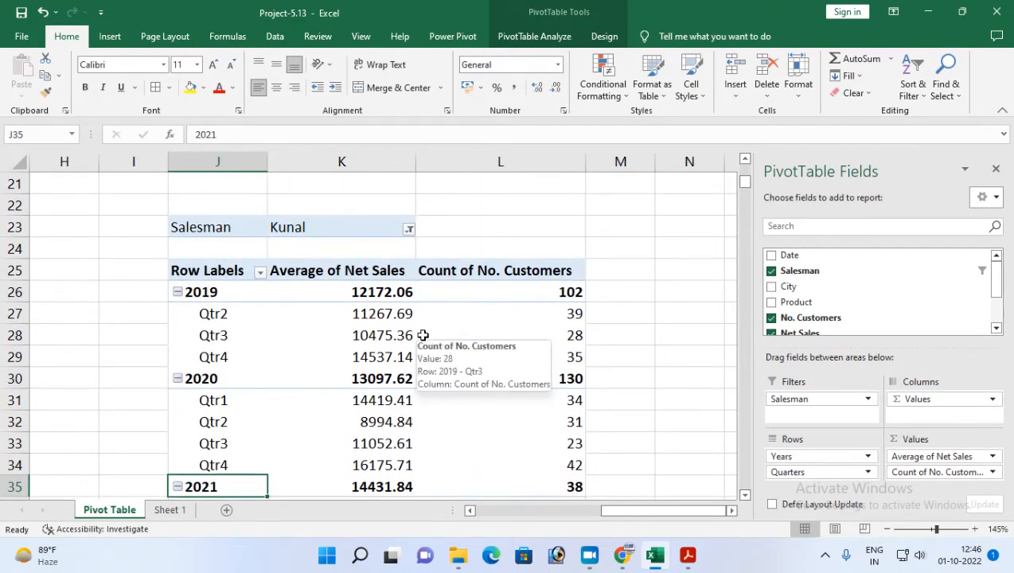
scroll(423, 335, "down", 1)
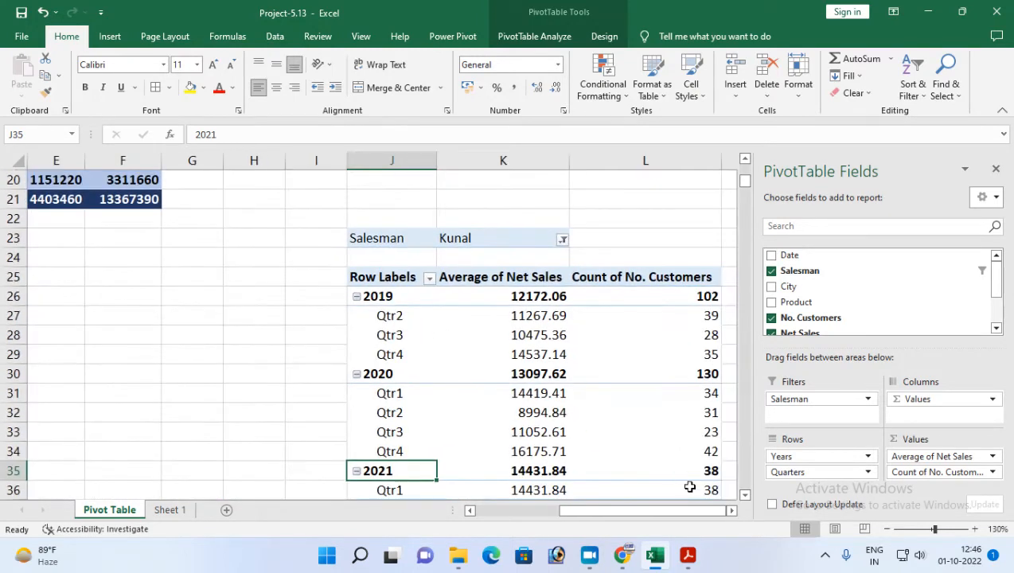
left_click(733, 511)
left_click(733, 512)
scroll(620, 450, "down", 1)
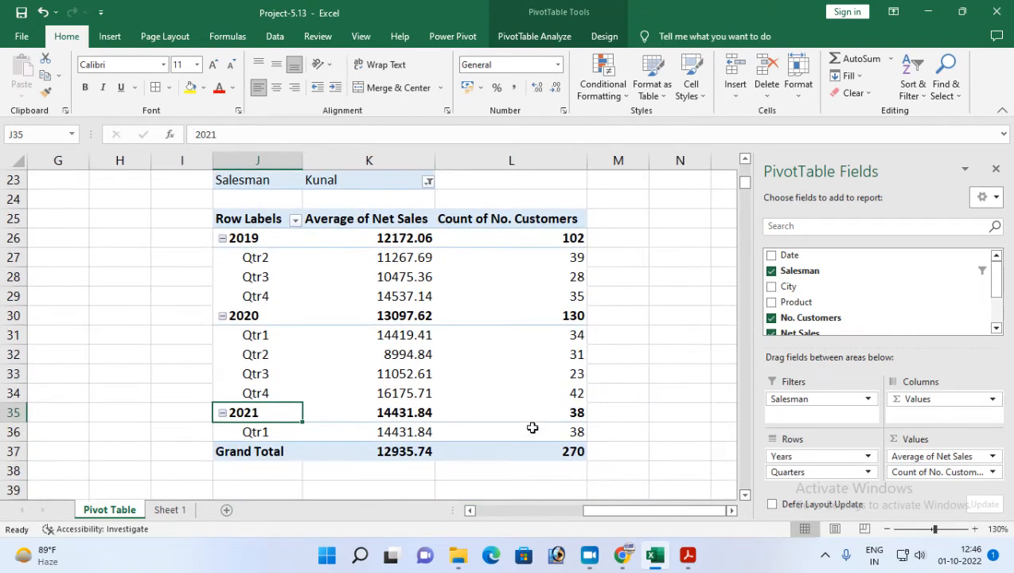
Switch the Salesman report filter to the third salesman and then to the fourth.
left_click(428, 183)
left_click(288, 256)
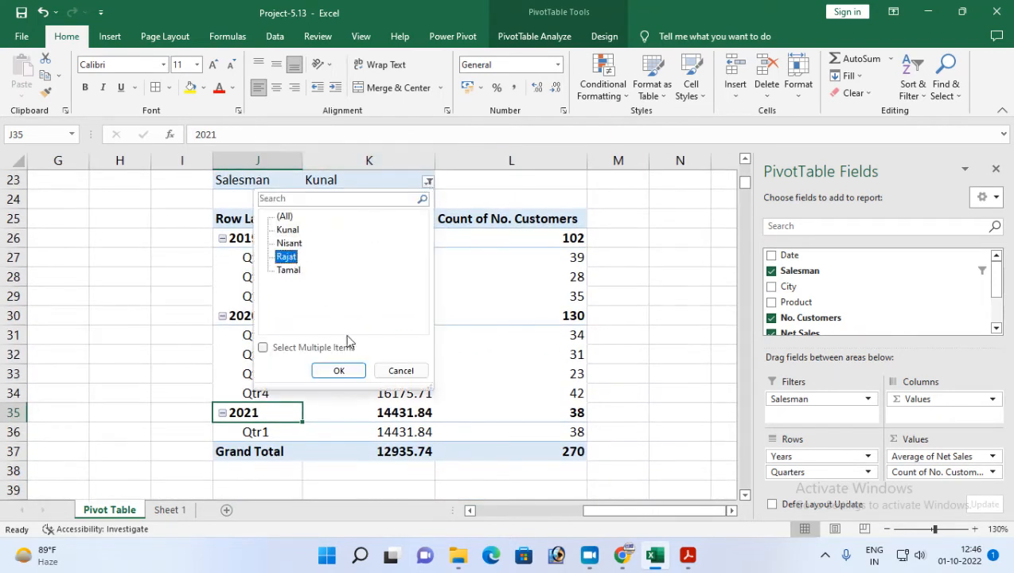
left_click(339, 371)
left_click(426, 183)
left_click(290, 271)
left_click(341, 372)
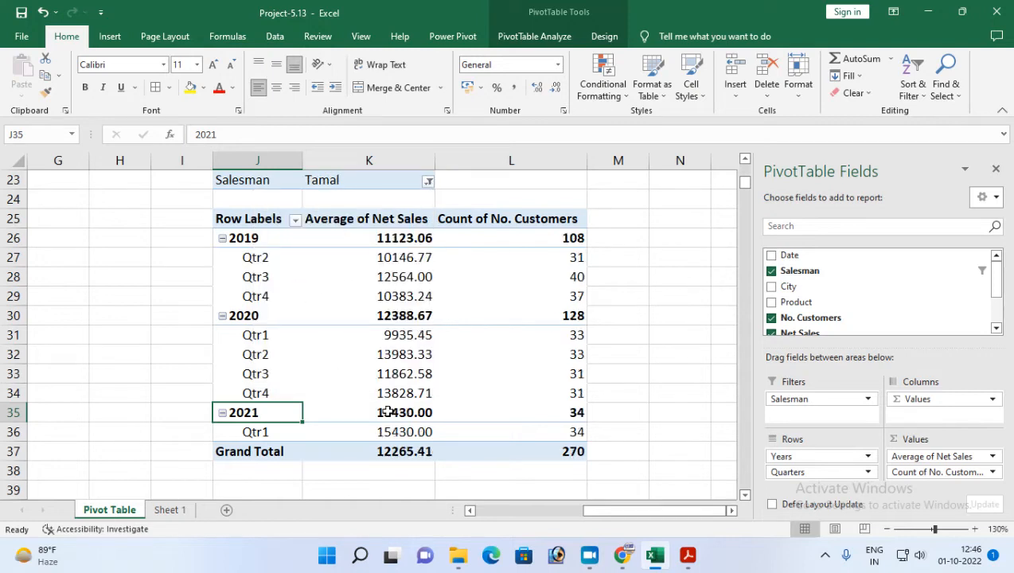
Reset the Salesman report filter in K23 to (All).
left_click(417, 185)
left_click(428, 183)
left_click(284, 217)
left_click(338, 371)
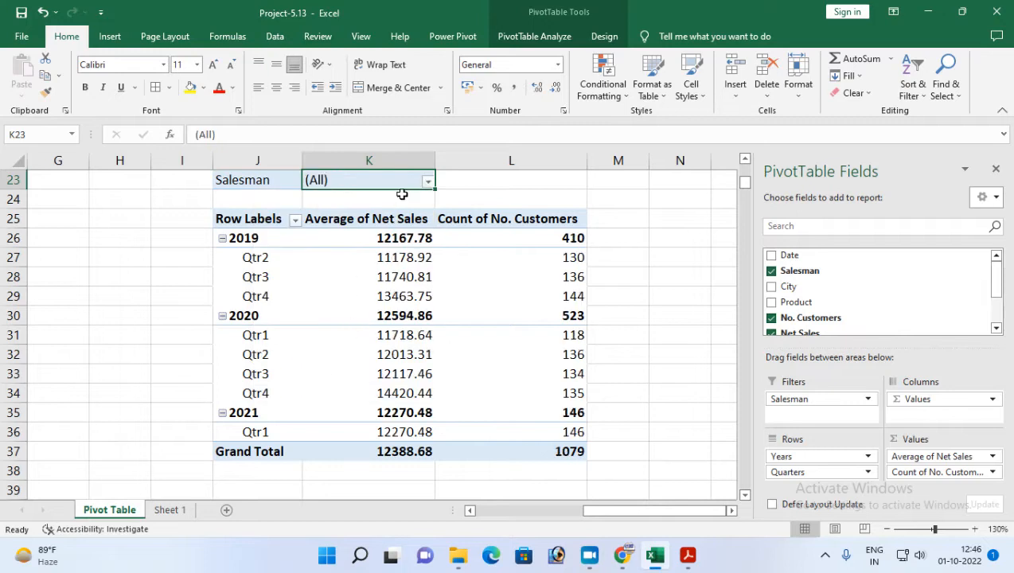
Enable Select Multiple Items in the Salesman report filter and keep only the first and third salesmen selected.
left_click(428, 181)
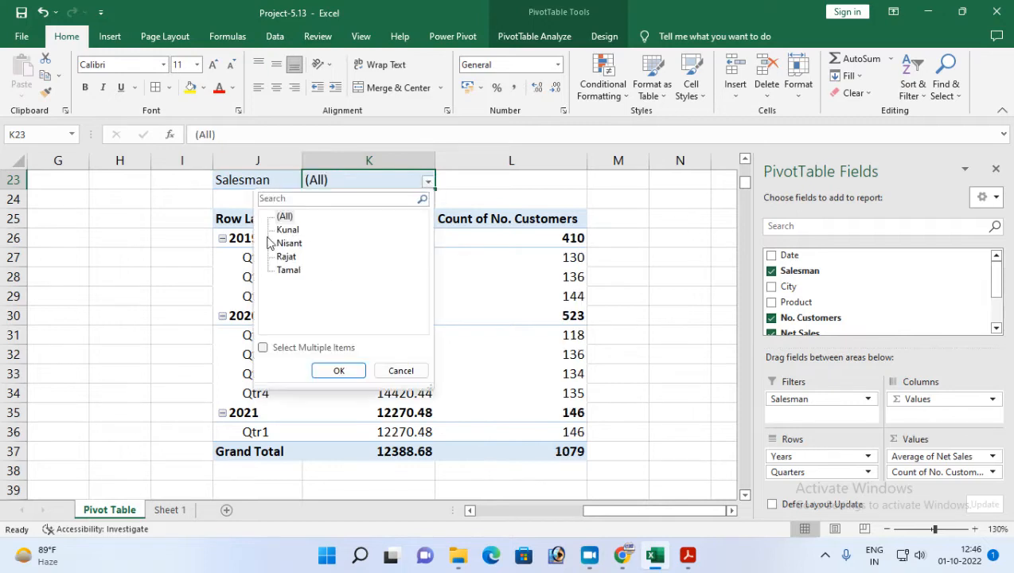
left_click(291, 350)
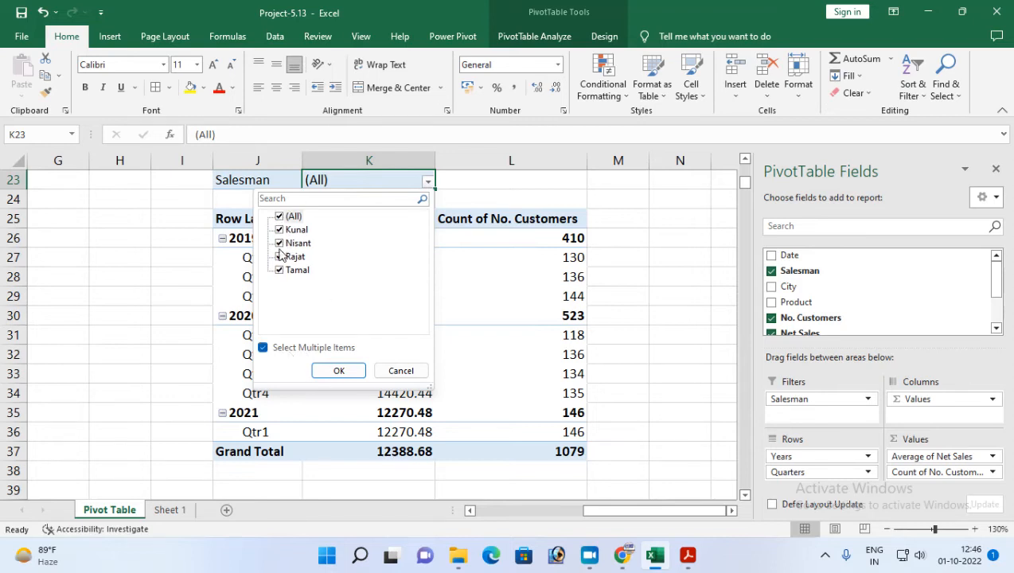
left_click(280, 243)
left_click(280, 256)
left_click(279, 270)
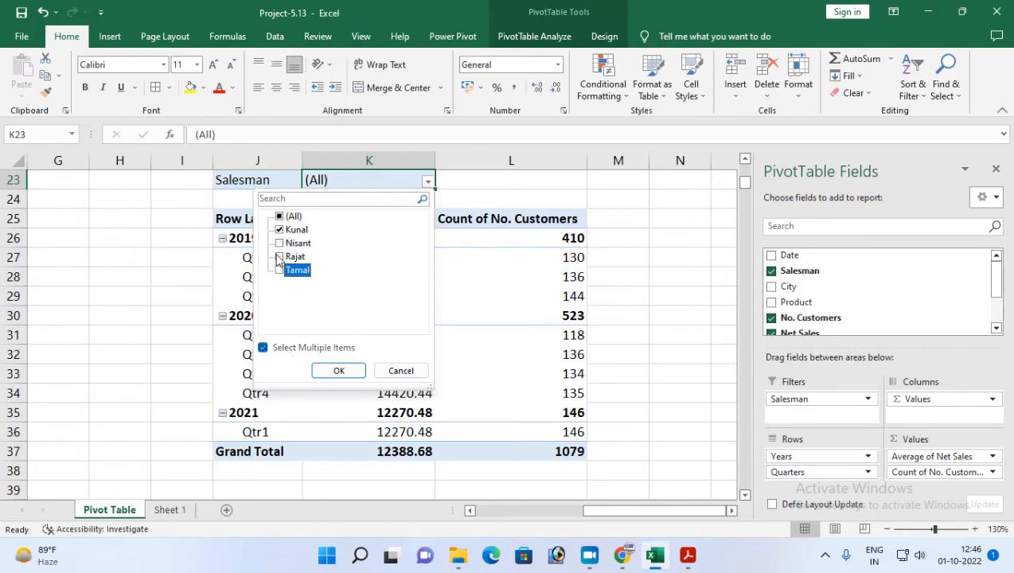
left_click(279, 256)
left_click(339, 370)
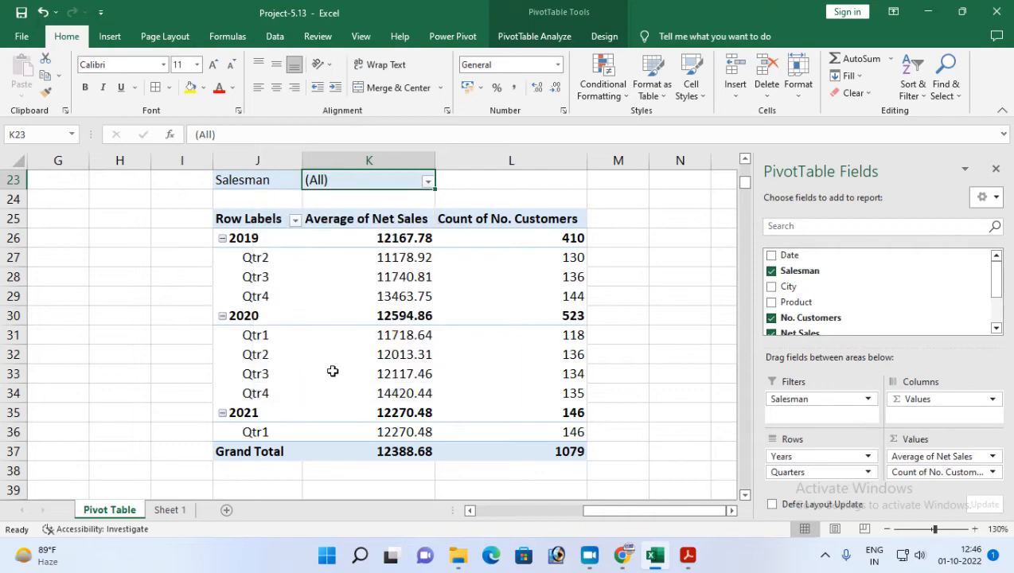
Select (All) salesmen again in the second PivotTable's report filter.
left_click(427, 181)
left_click(290, 218)
left_click(337, 370)
Collapse 2019, 2020 and 2021 in the second PivotTable to the yearly rows.
left_click(223, 238)
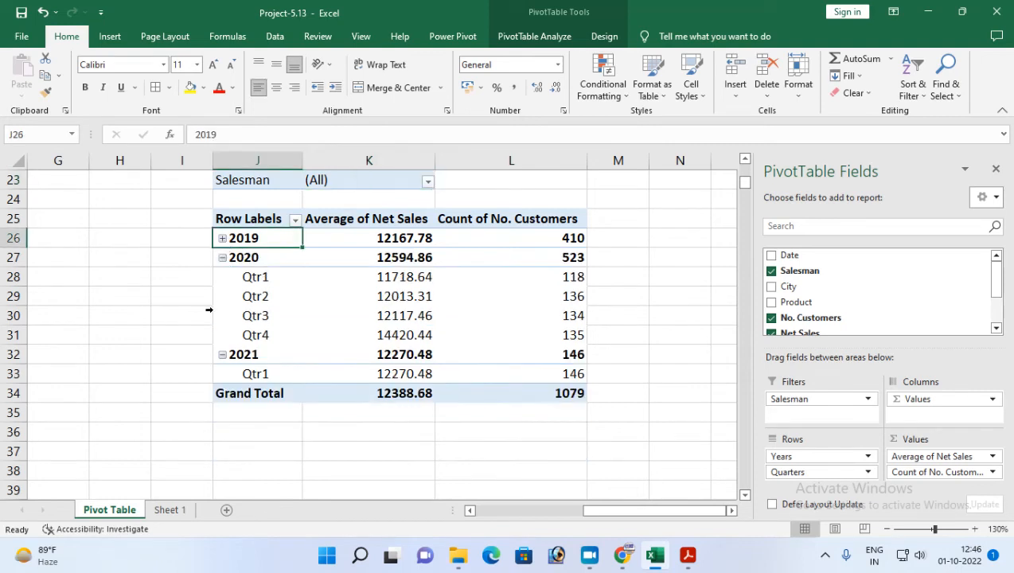
left_click(222, 258)
left_click(223, 277)
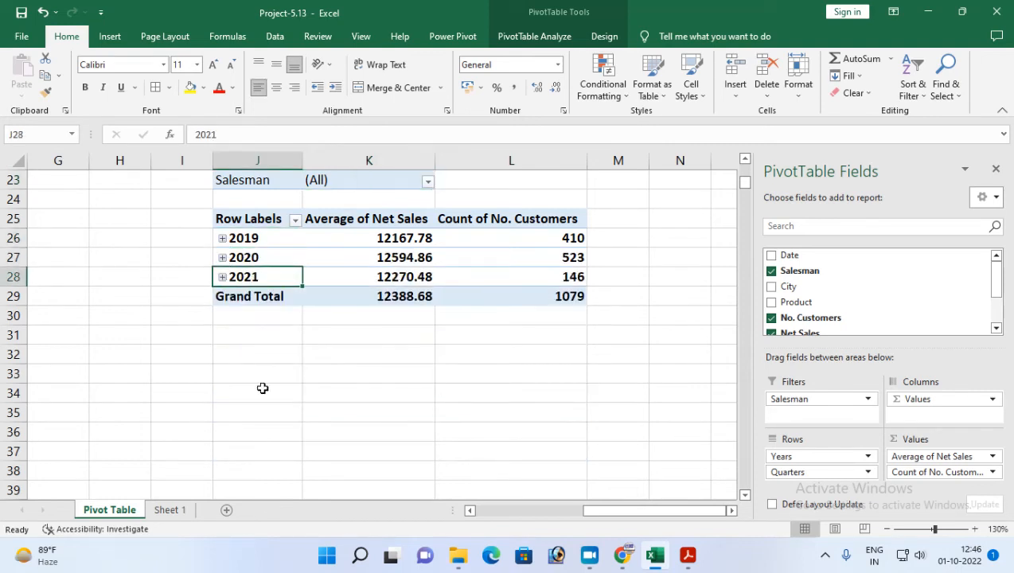
Check the required table style in the Project-13 PDF and apply Light Yellow, Pivot Style Medium 12 to the second pivot table.
left_click(688, 555)
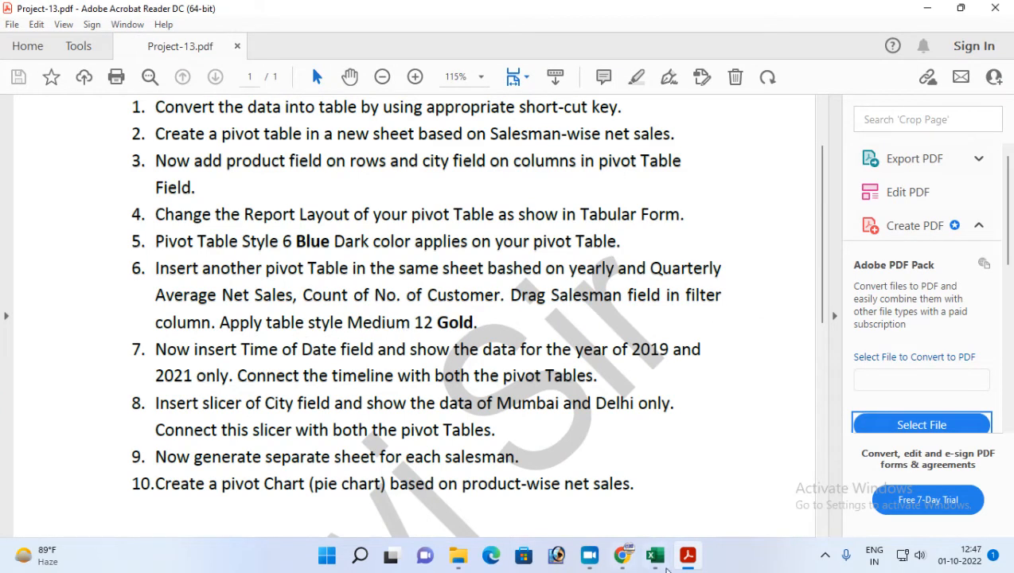
left_click(658, 558)
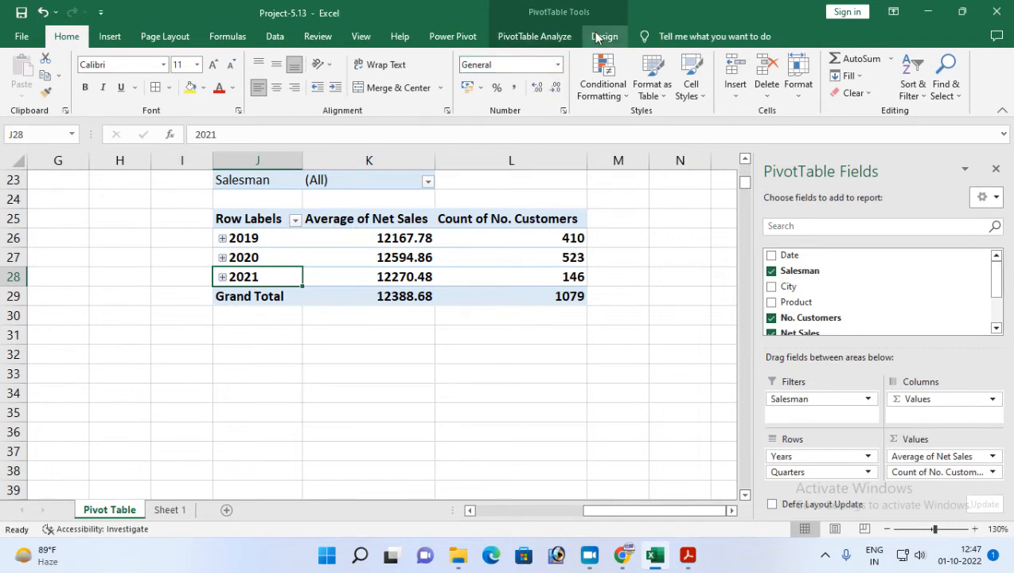
left_click(688, 555)
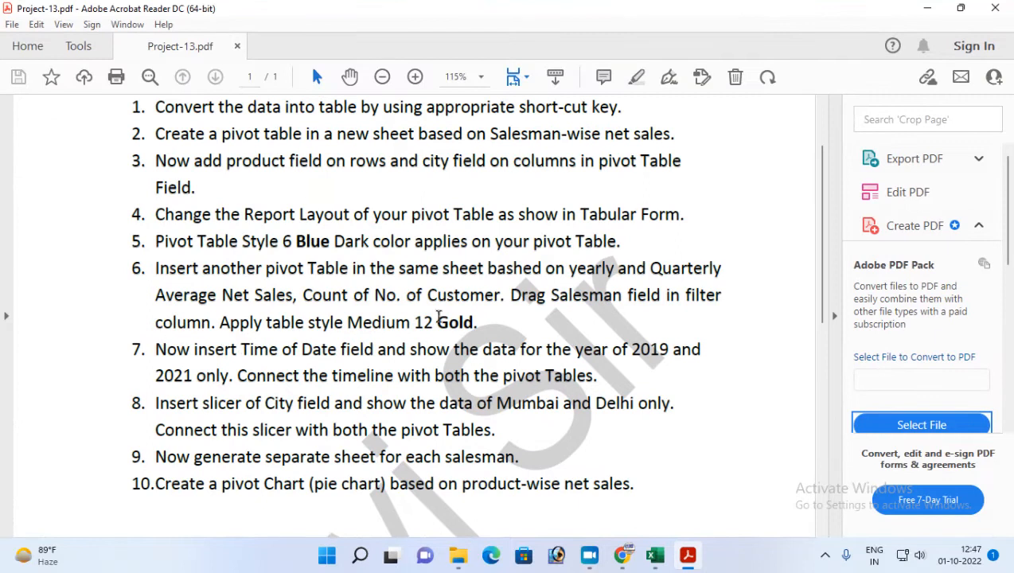
left_click(688, 556)
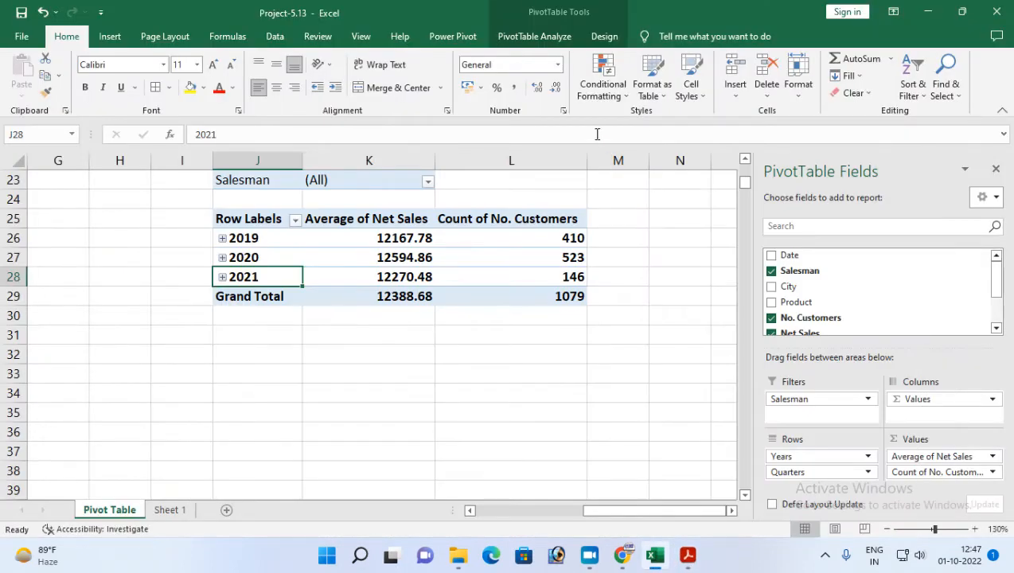
left_click(612, 38)
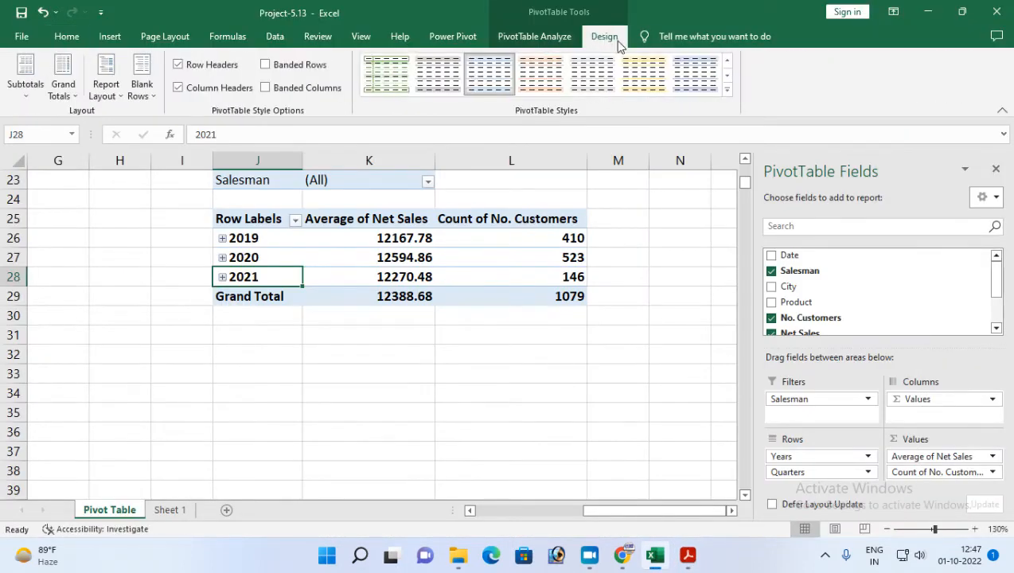
left_click(726, 92)
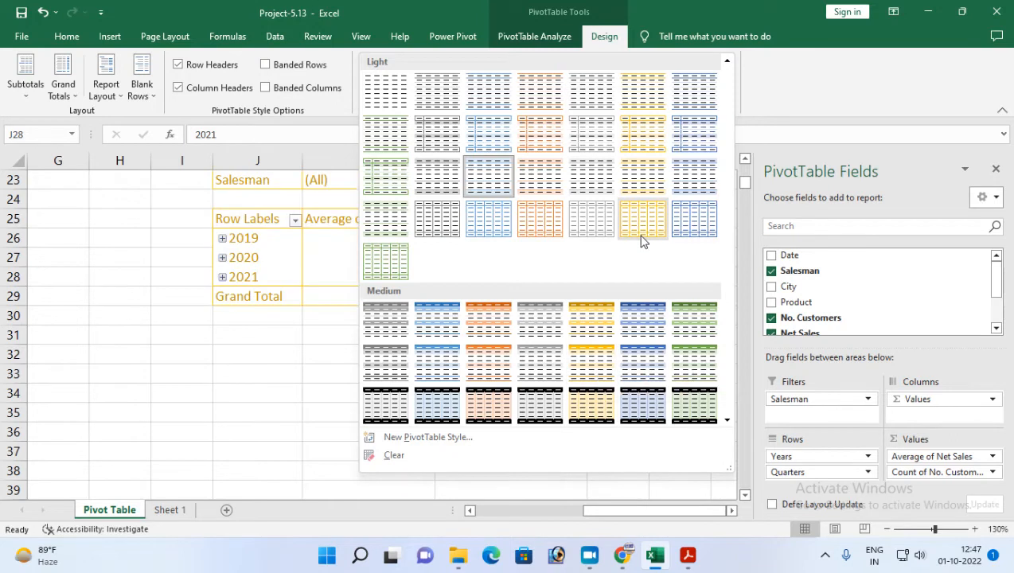
left_click(600, 366)
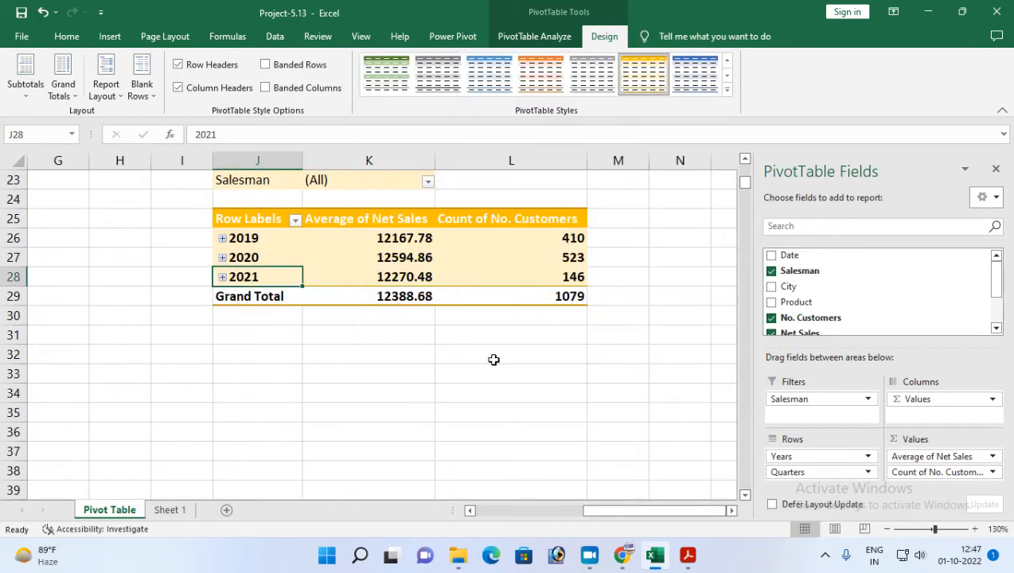
Review task 7 in the Project-13 PDF, insert a Date timeline for the second pivot table, and place it below that table.
left_click(688, 555)
left_click_drag(158, 348, 355, 371)
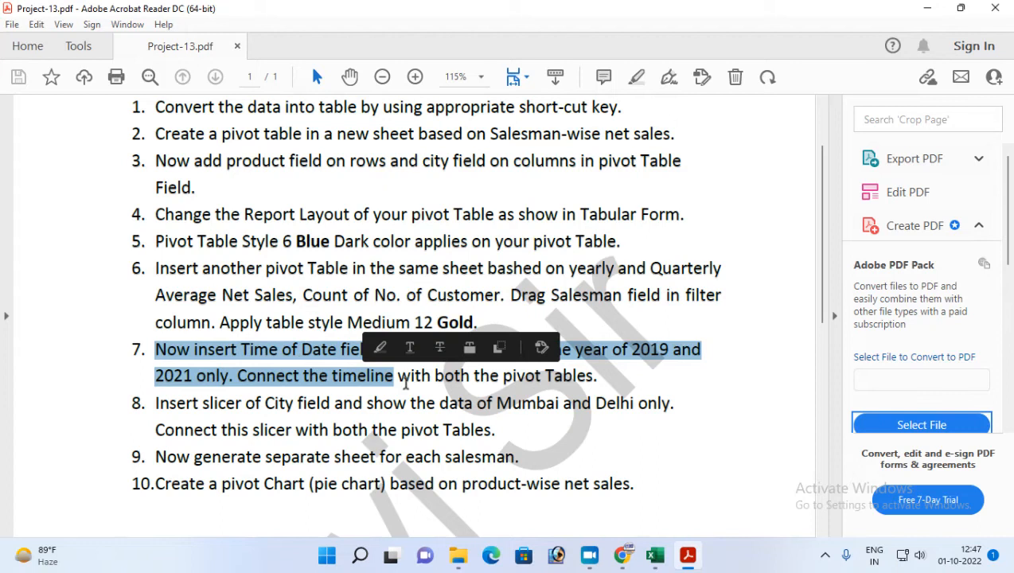
left_click(405, 383)
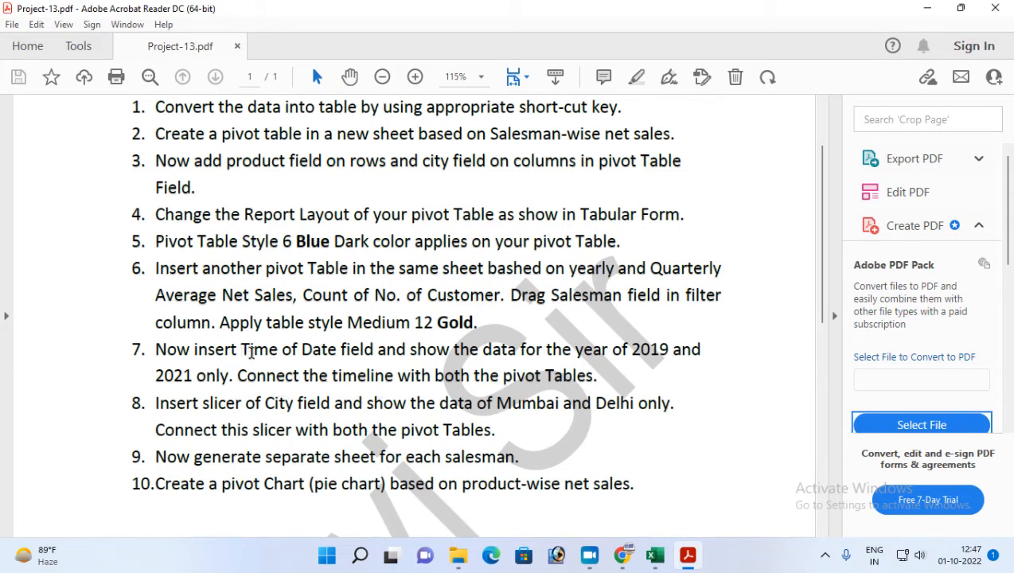
left_click_drag(241, 349, 333, 356)
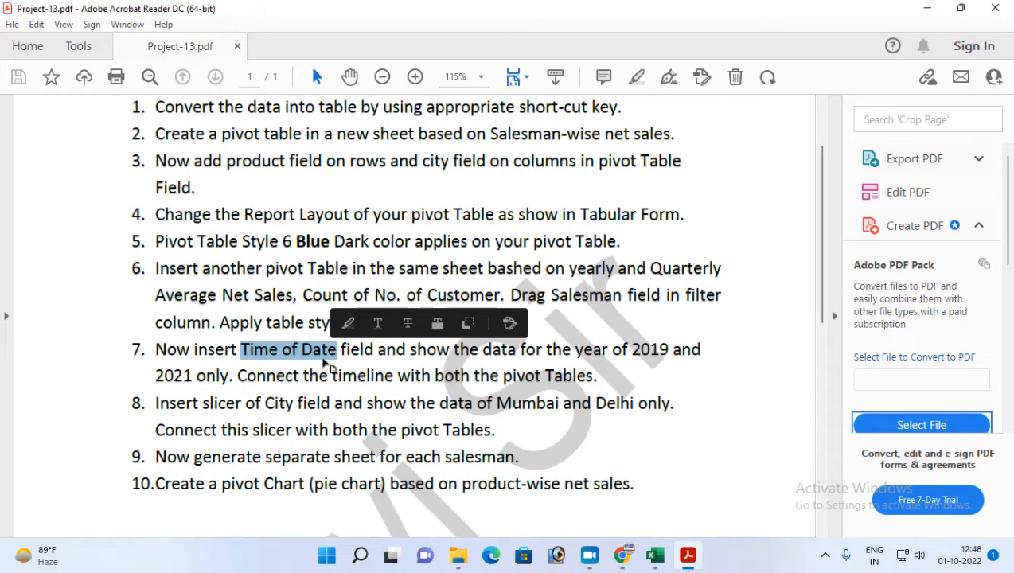
left_click(268, 352)
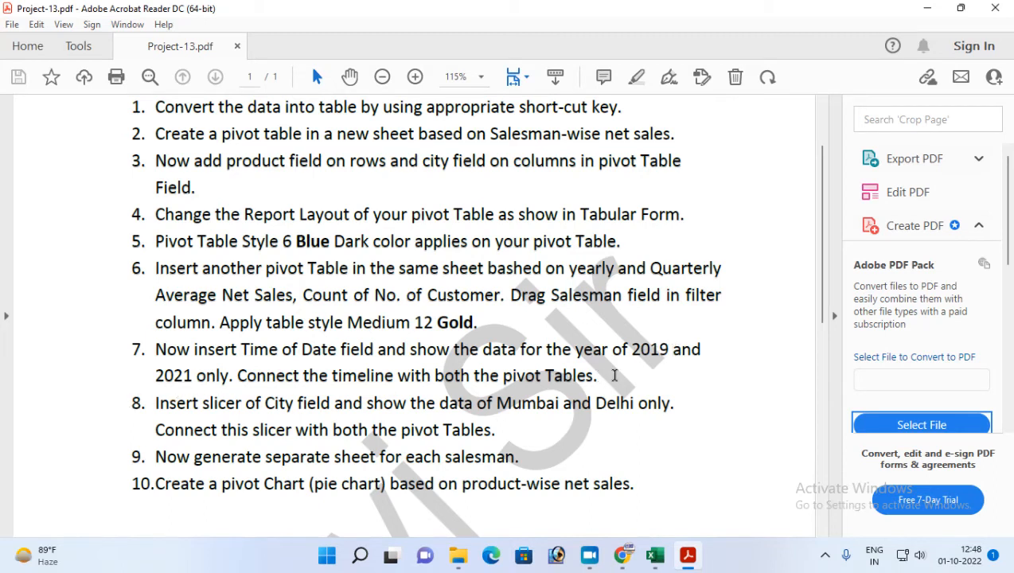
left_click(655, 555)
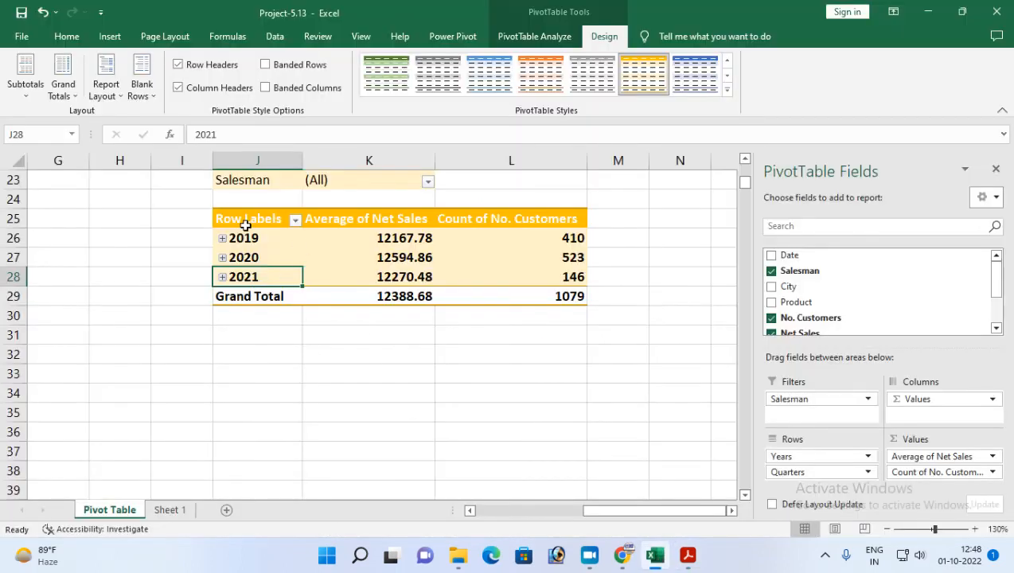
left_click(530, 37)
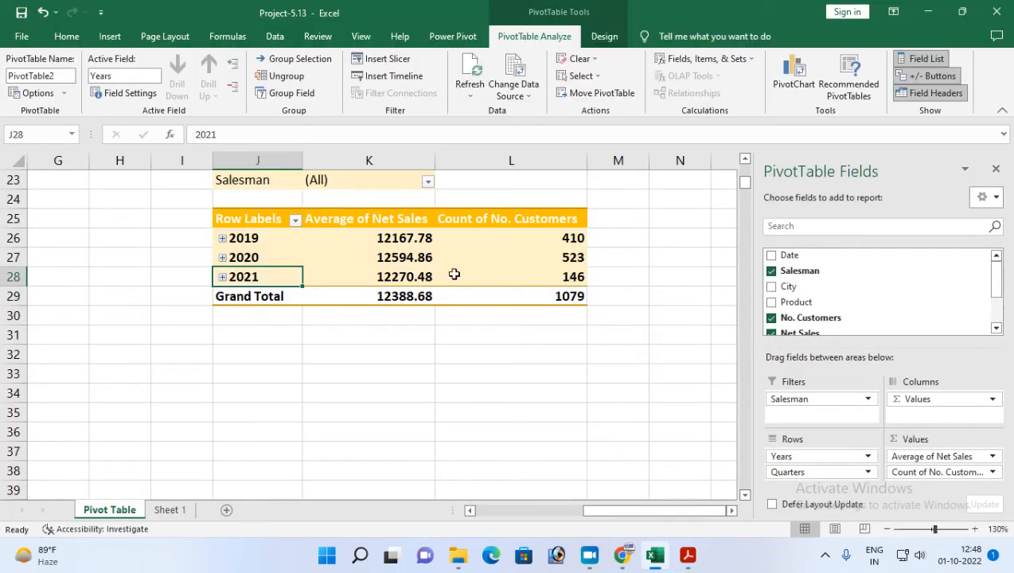
left_click(392, 78)
left_click(389, 265)
left_click(453, 424)
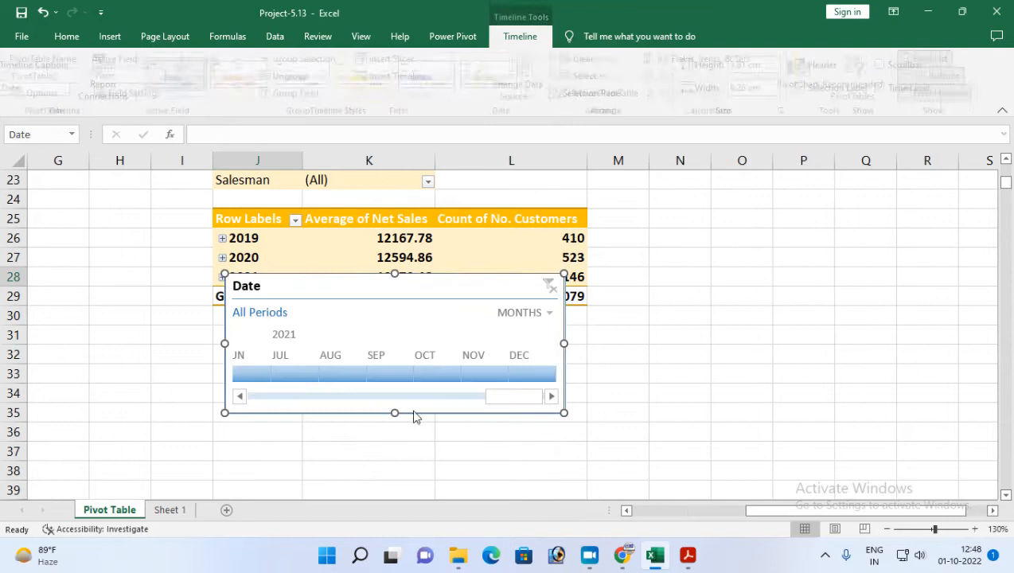
left_click_drag(346, 301, 336, 359)
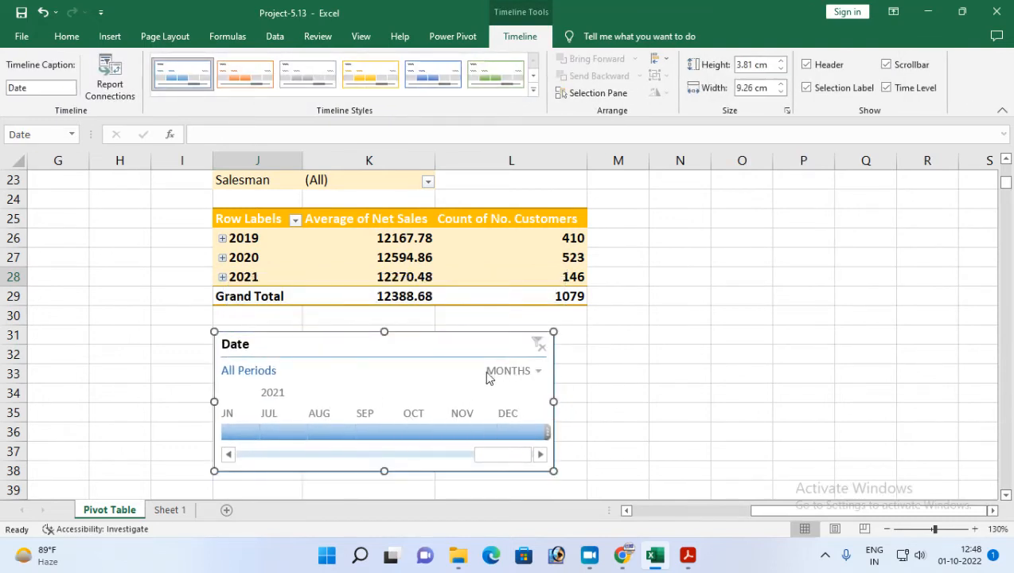
Set the Date timeline's time level to YEARS and shift the timeline slightly beneath the second pivot table.
left_click(538, 374)
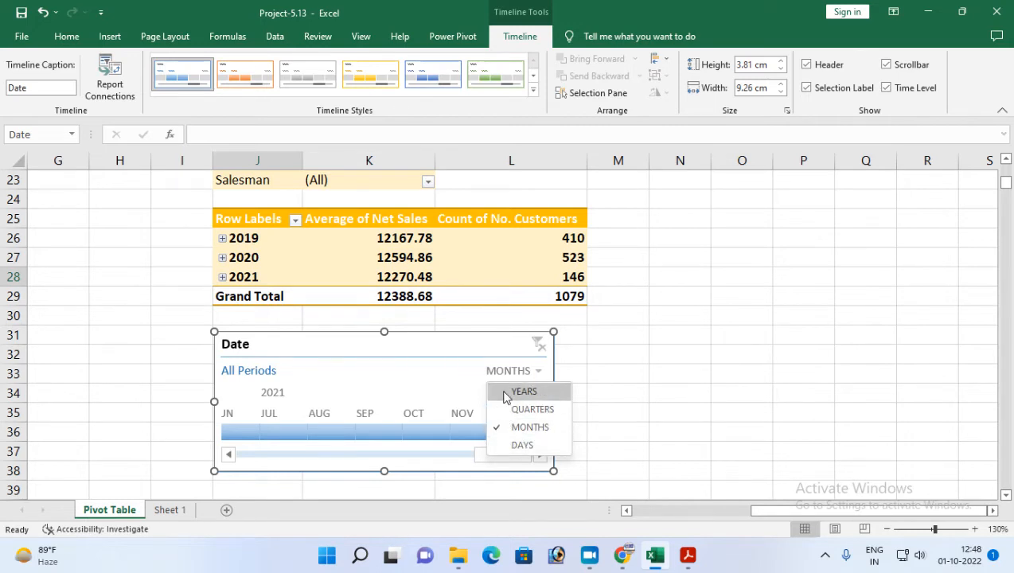
left_click(522, 392)
mouse_move(324, 349)
left_mouse_down()
mouse_move(344, 344)
mouse_move(328, 347)
left_mouse_up()
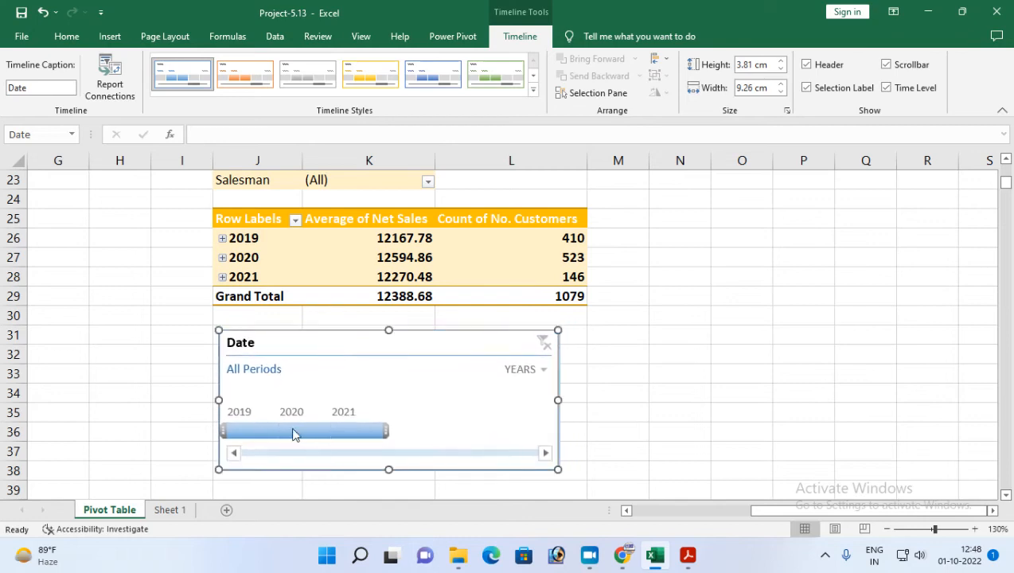
Filter the second pivot table by 2019 and 2020 individually on the timeline, then extend the selection to 2019–2020.
left_click(253, 431)
left_click(295, 430)
left_click(229, 430)
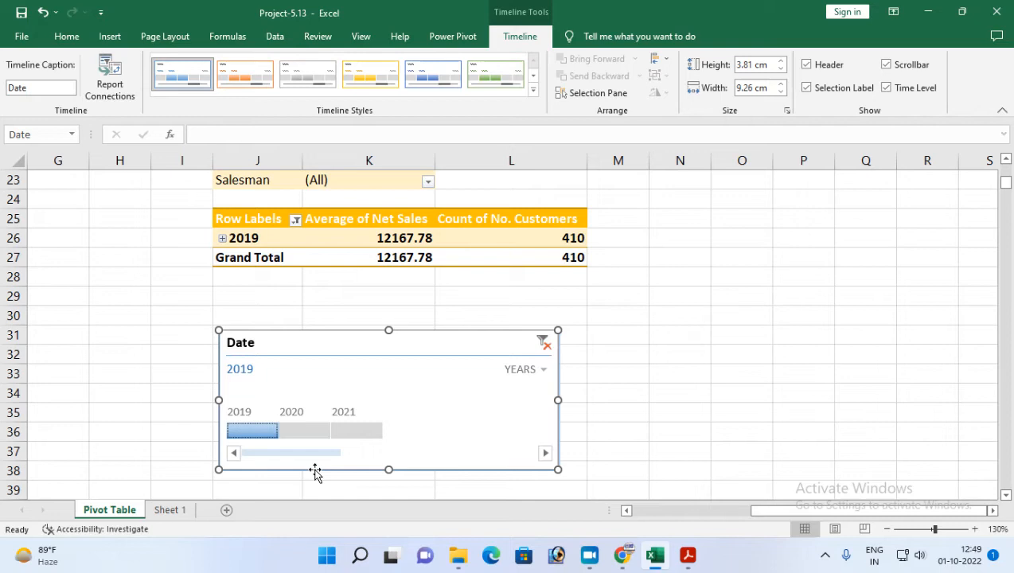
left_click_drag(239, 431, 292, 432)
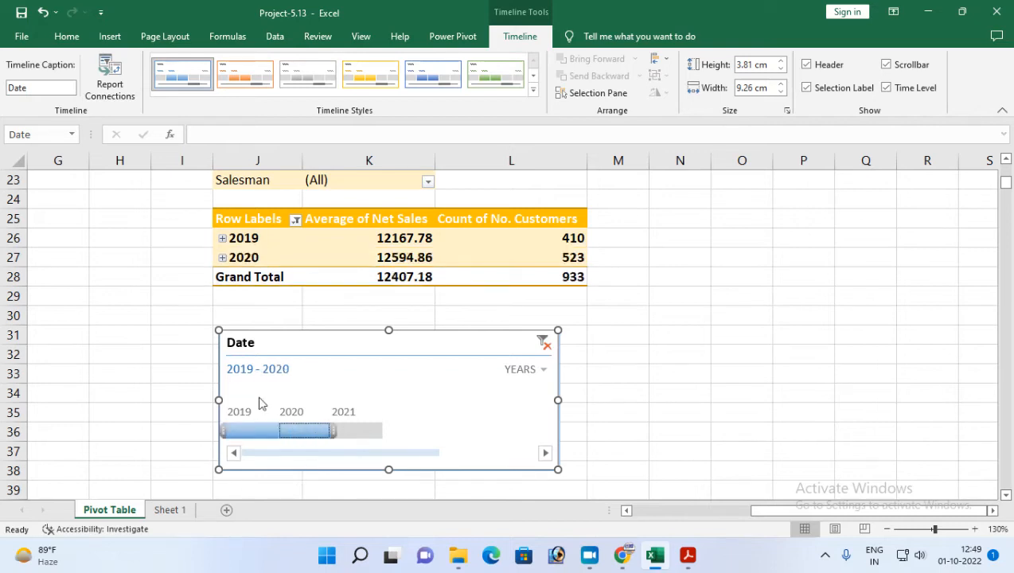
Examine whether the timeline filter affects the first pivot table and read the timeline connection instruction in the Project-13 PDF.
scroll(326, 317, "up", 1)
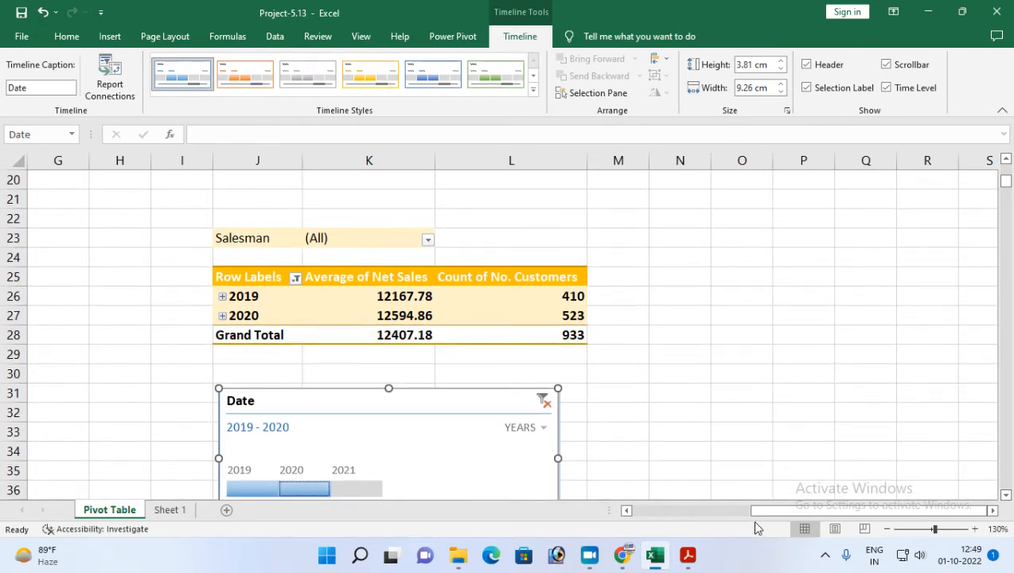
left_click_drag(770, 516, 636, 511)
scroll(418, 428, "up", 3)
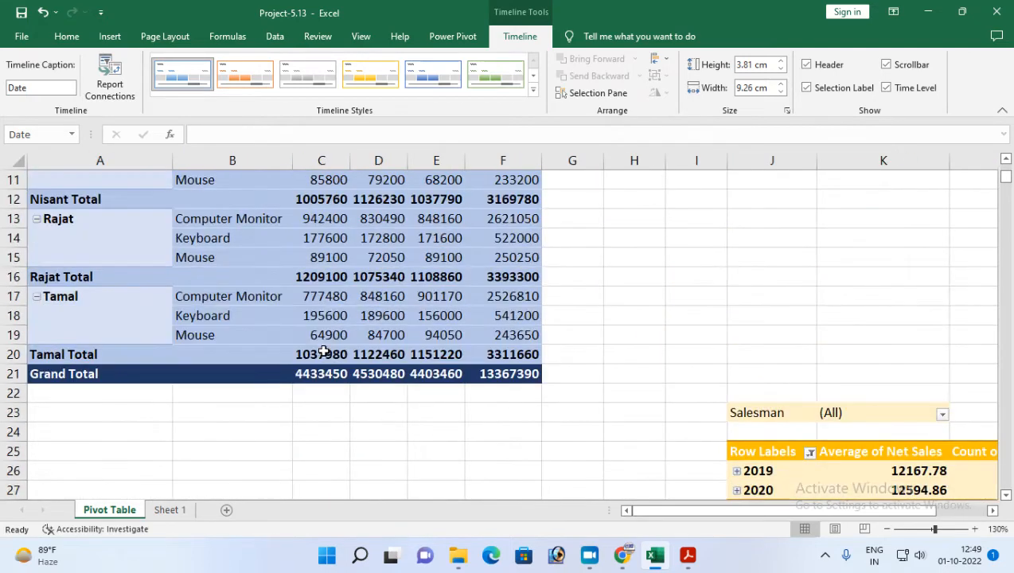
scroll(169, 378, "up", 2)
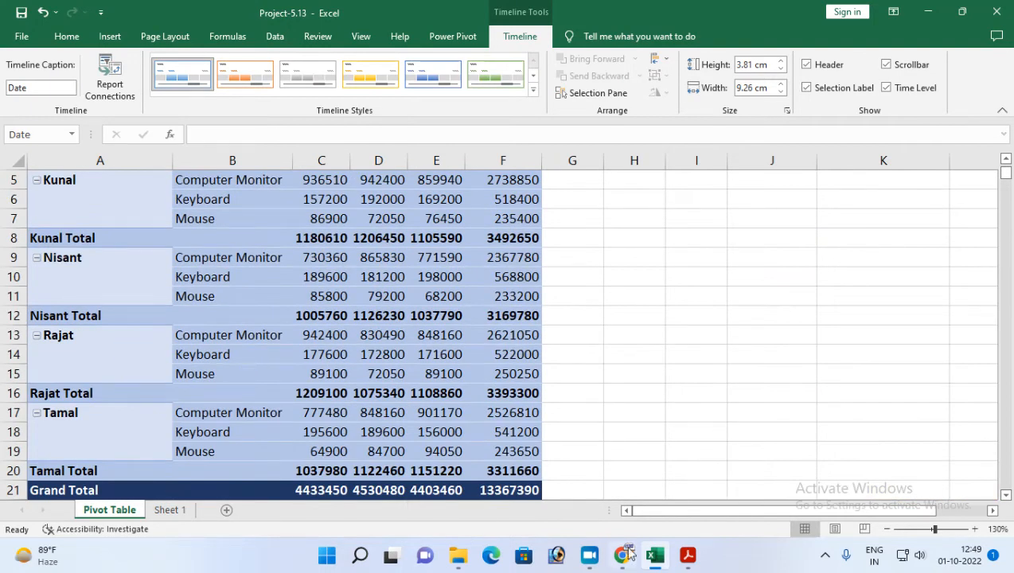
left_click(690, 555)
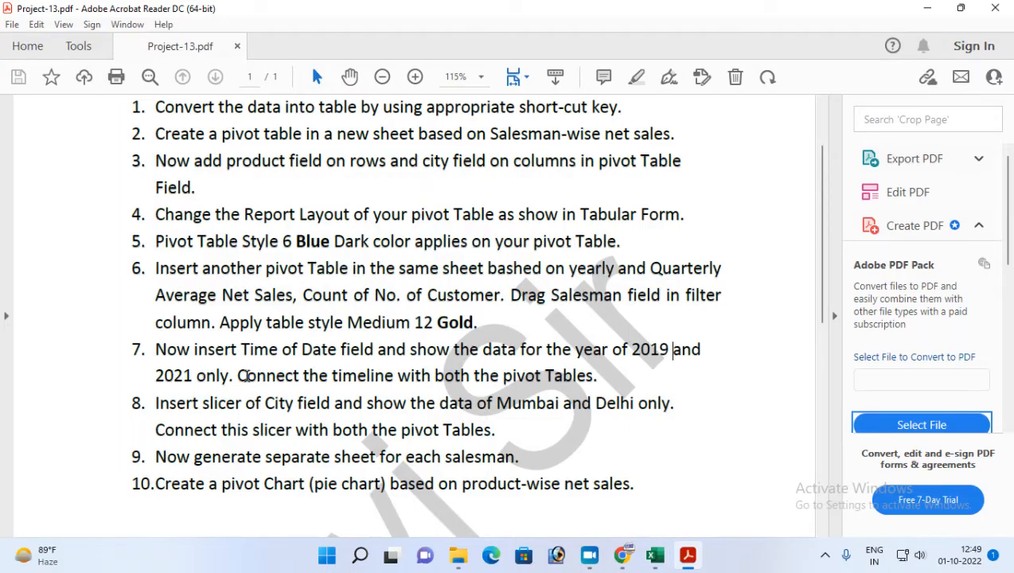
left_click_drag(239, 378, 597, 379)
Return to Excel and connect the Date timeline to PivotTable1 as well as PivotTable2 through its report connections.
left_click(655, 556)
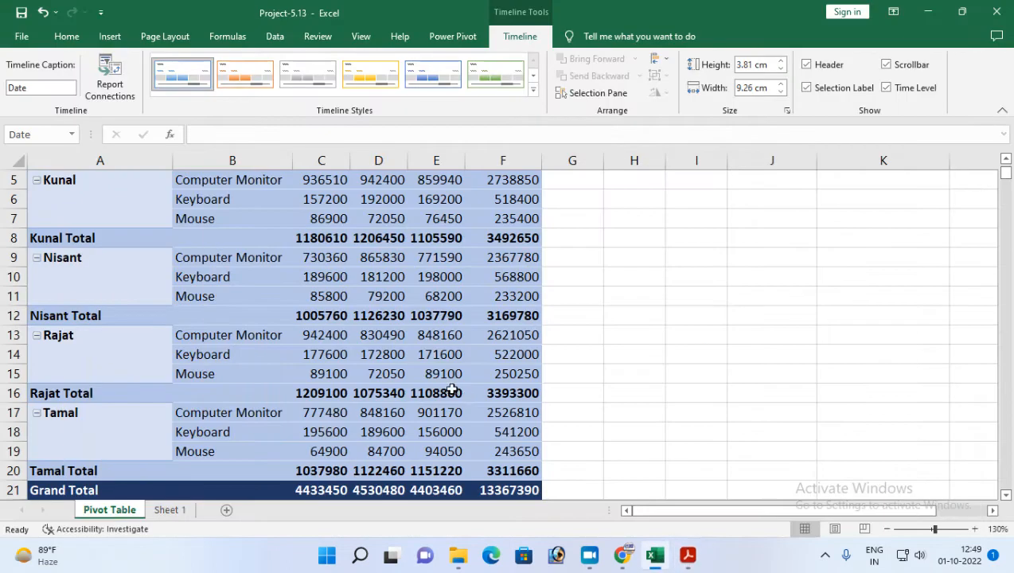
scroll(596, 409, "down", 4)
scroll(596, 409, "down", 2)
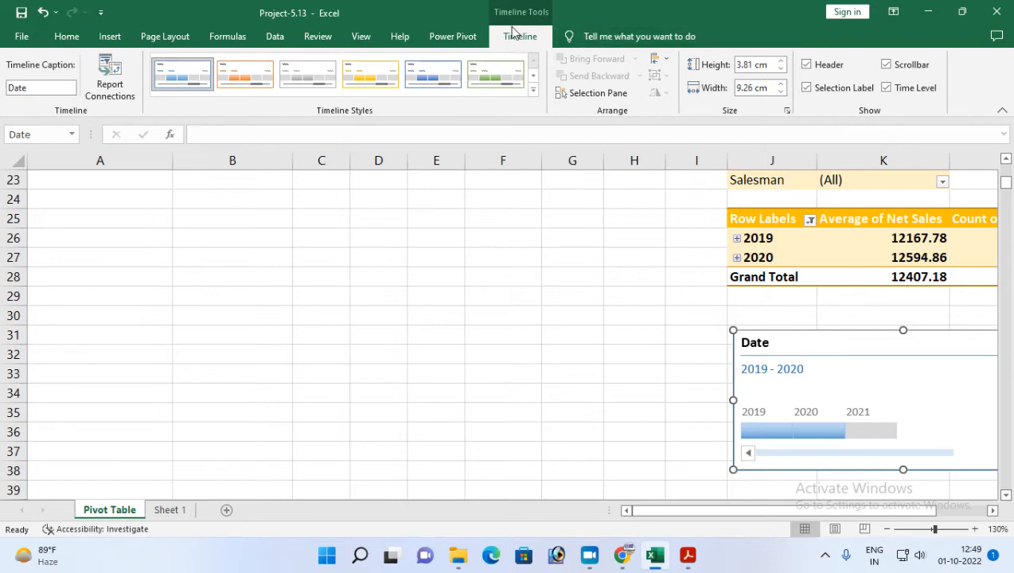
left_click(992, 512)
left_click(993, 511)
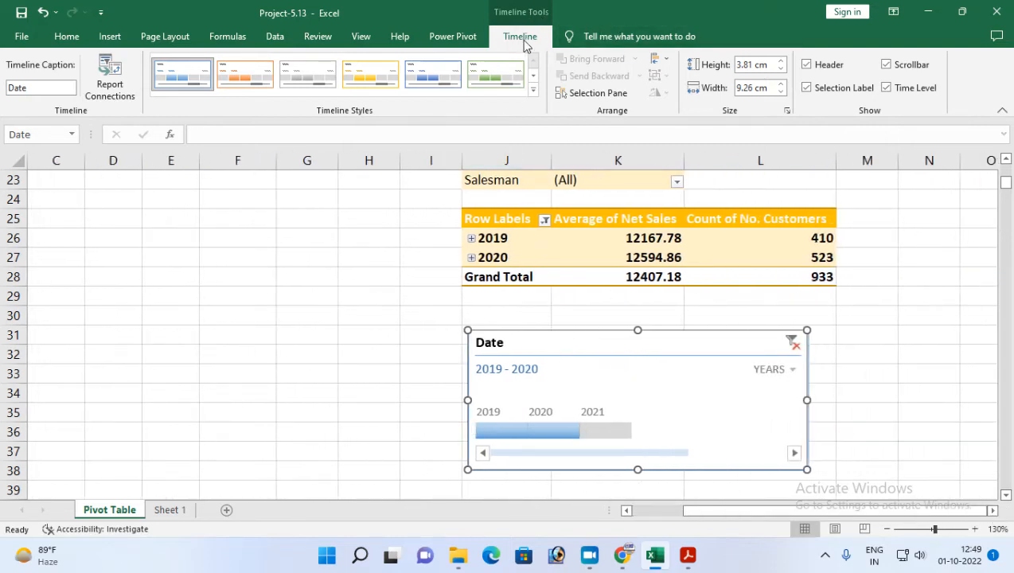
left_click(104, 89)
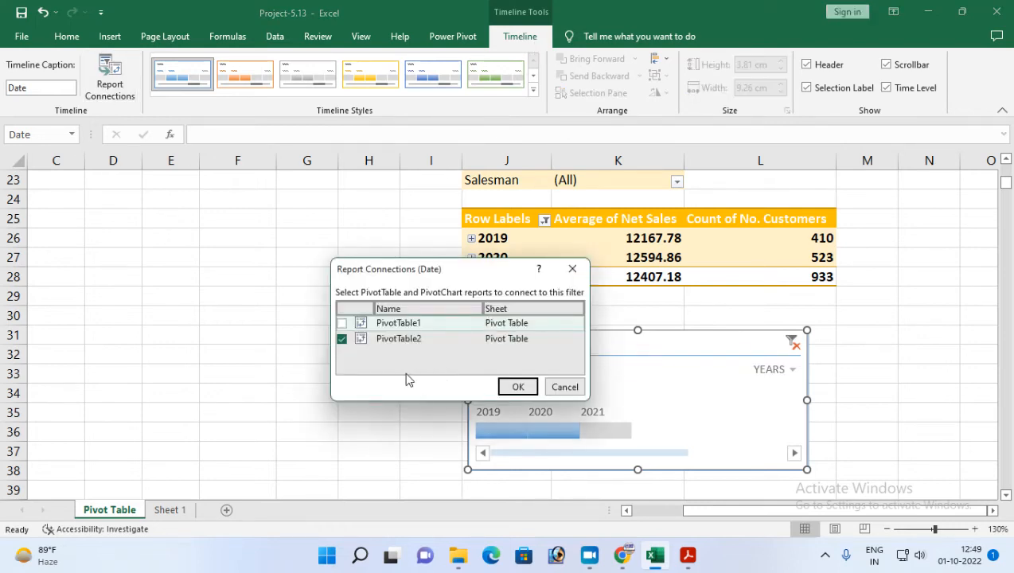
left_click_drag(390, 269, 214, 244)
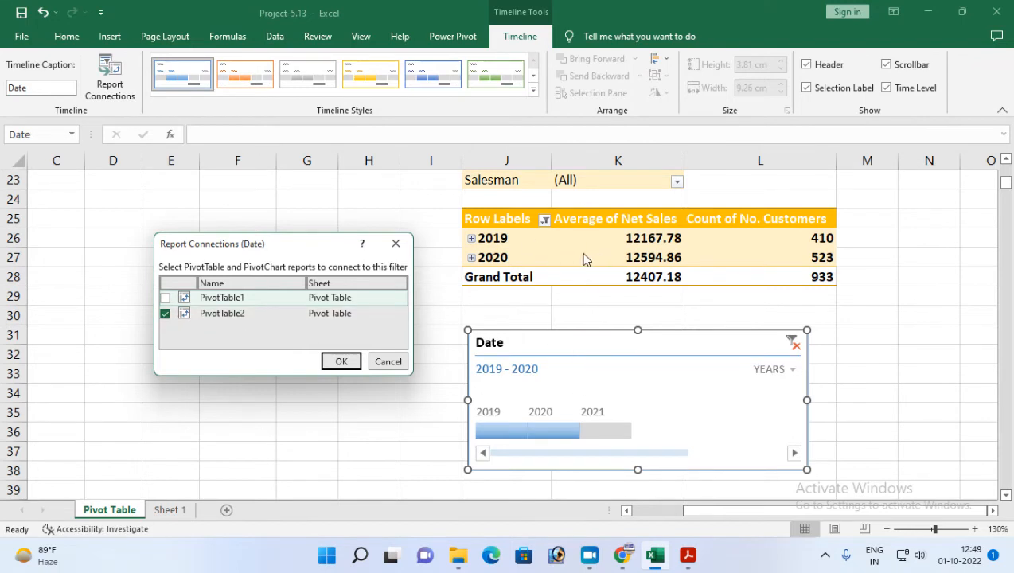
left_click(164, 298)
left_click(344, 360)
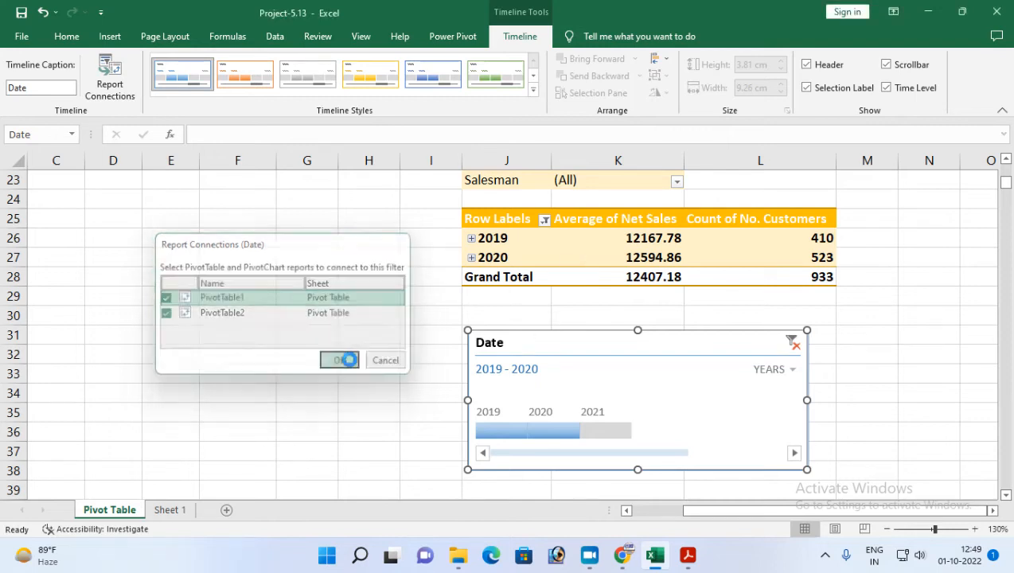
Filter both pivot tables with the timeline by 2020, 2019 and 2021 one at a time, ending with 2019 selected.
left_click_drag(788, 510, 734, 528)
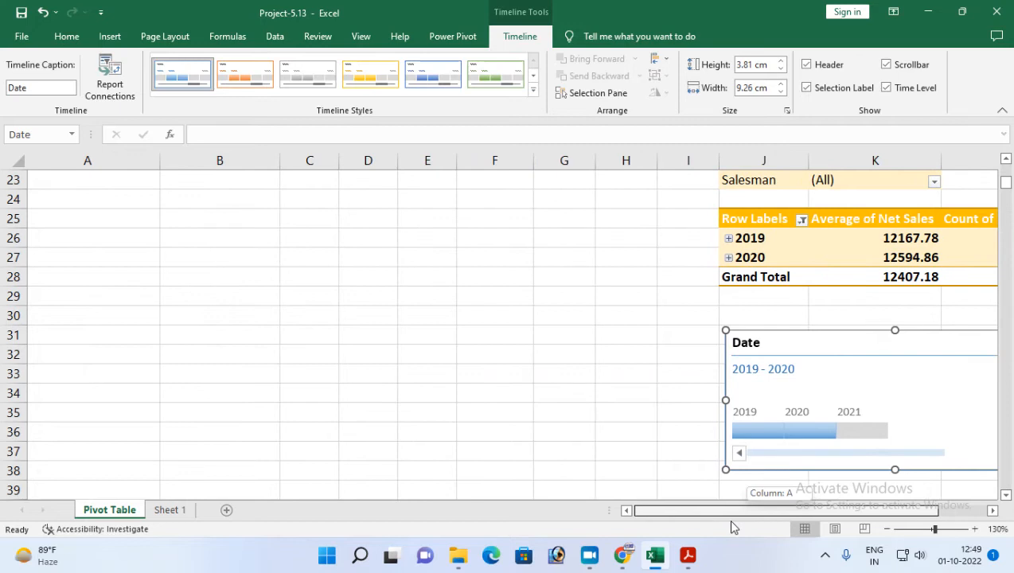
scroll(539, 341, "down", 4)
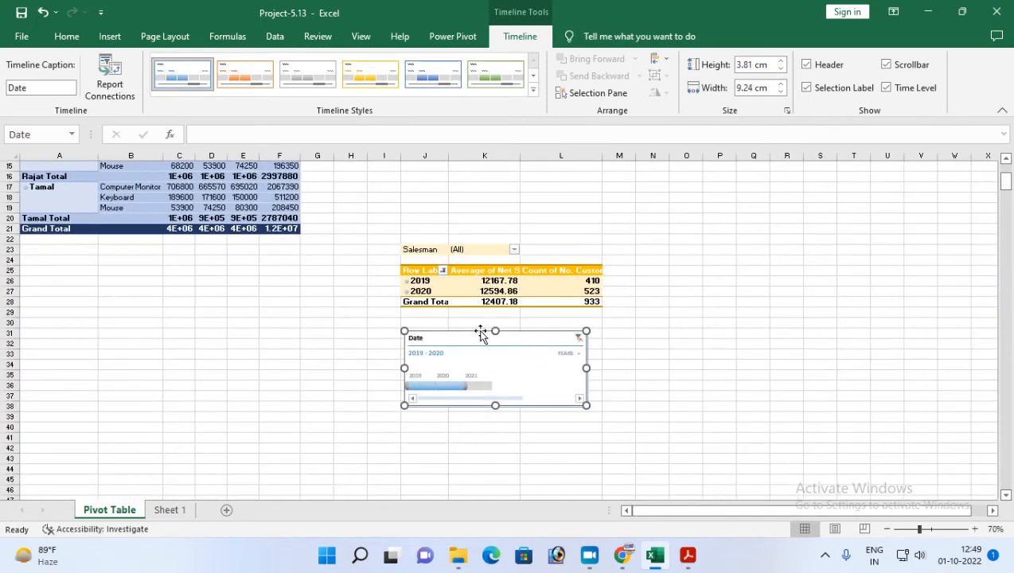
scroll(444, 337, "up", 3)
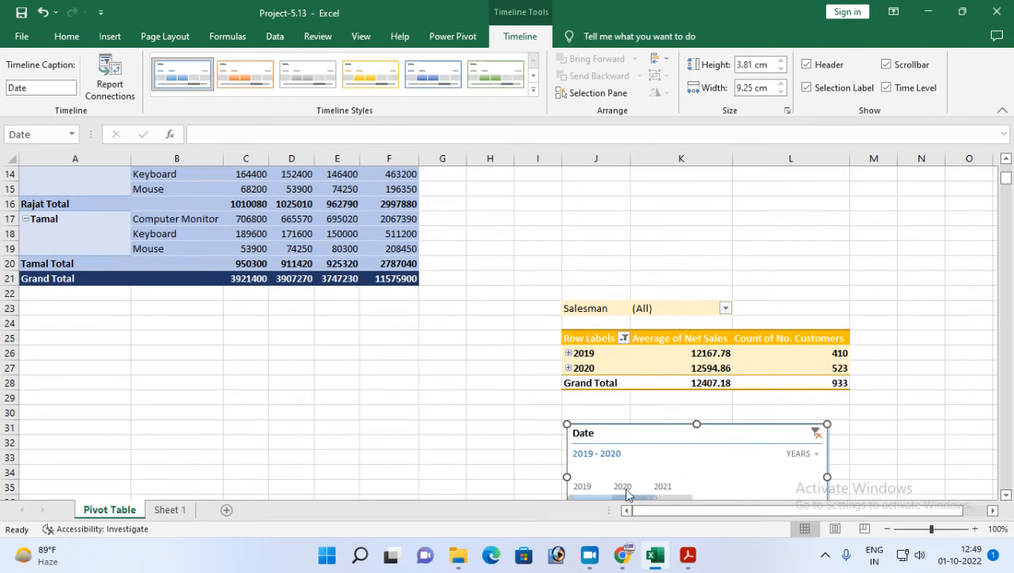
left_click(629, 498)
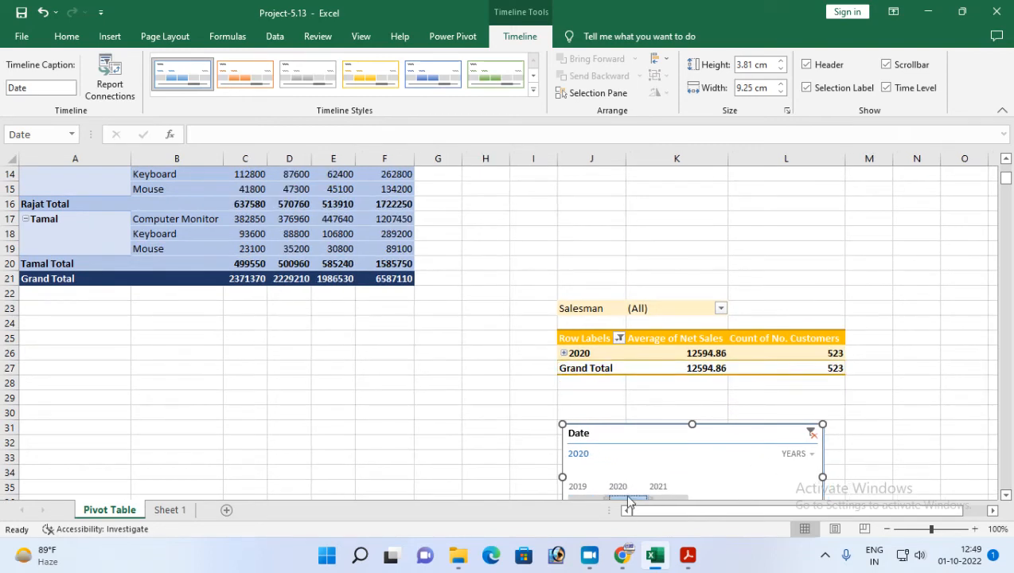
left_click(588, 495)
left_click(620, 495)
left_click(667, 498)
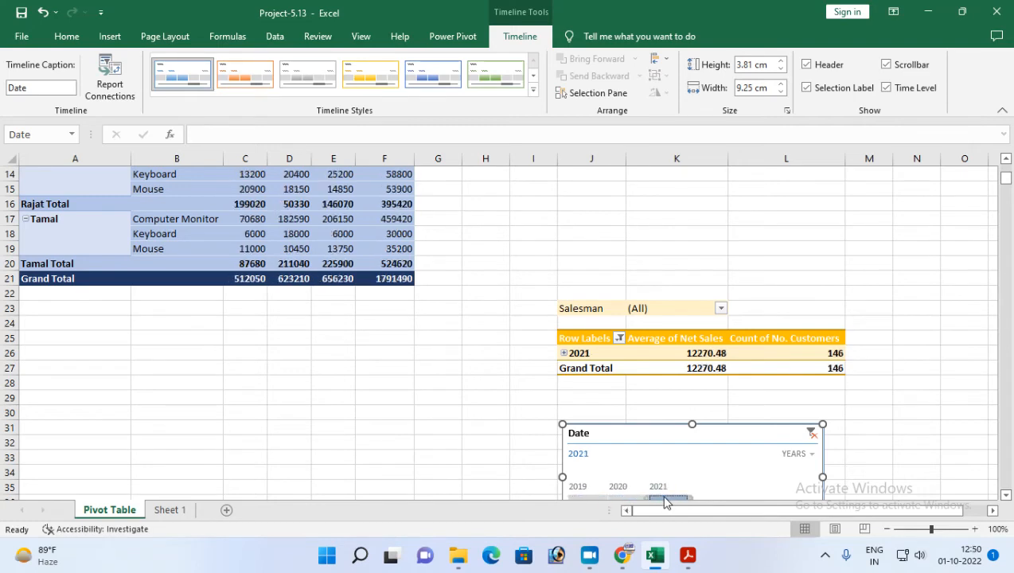
left_click(593, 497)
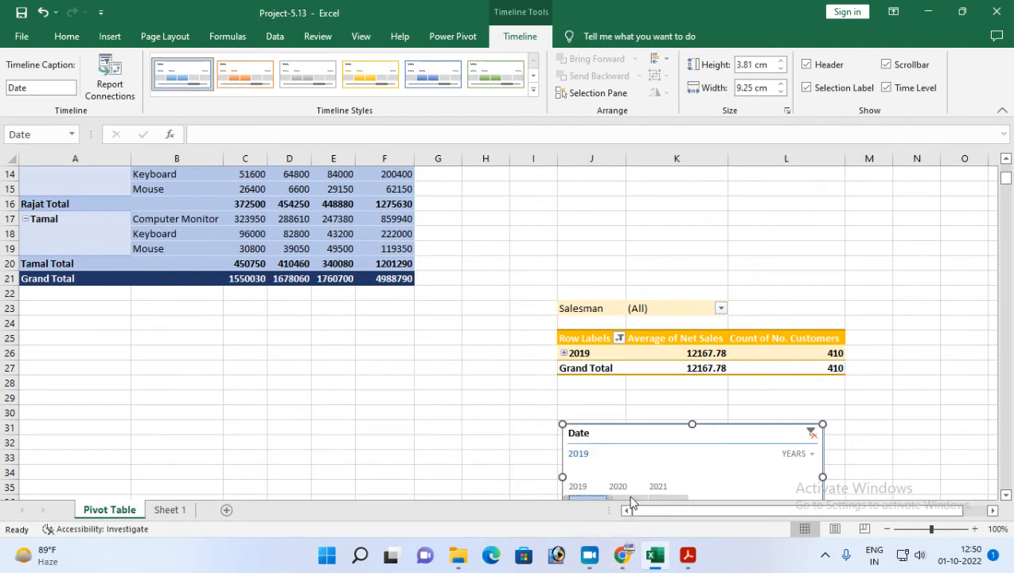
Extend the Date timeline selection to 2019–2020, review both pivot tables and read the City slicer task in the Project-13 PDF.
left_click(630, 500, "shift")
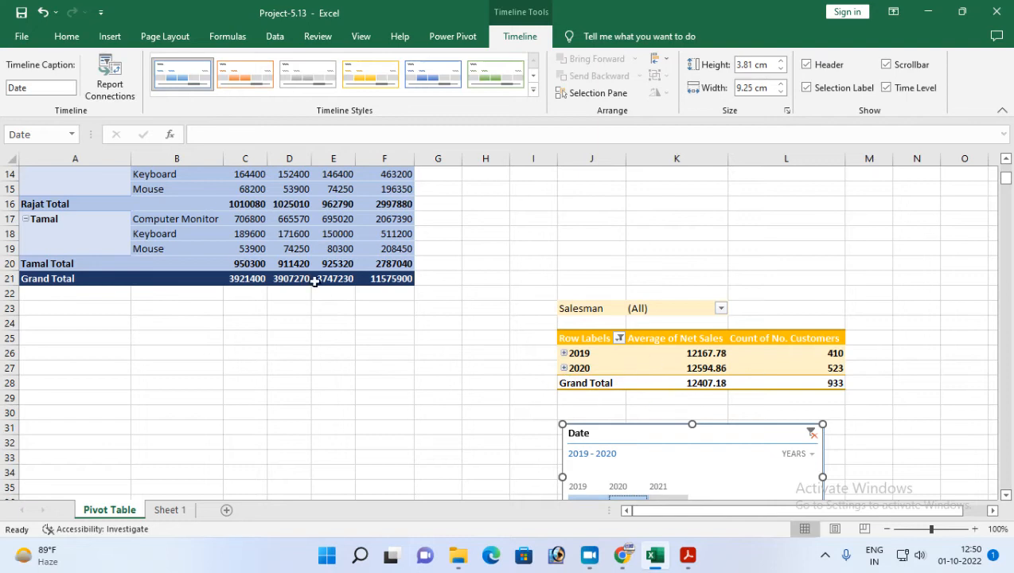
scroll(342, 340, "up", 3)
scroll(465, 441, "up", 1)
scroll(505, 378, "down", 2)
scroll(659, 403, "down", 2)
scroll(659, 403, "down", 1)
left_click(689, 555)
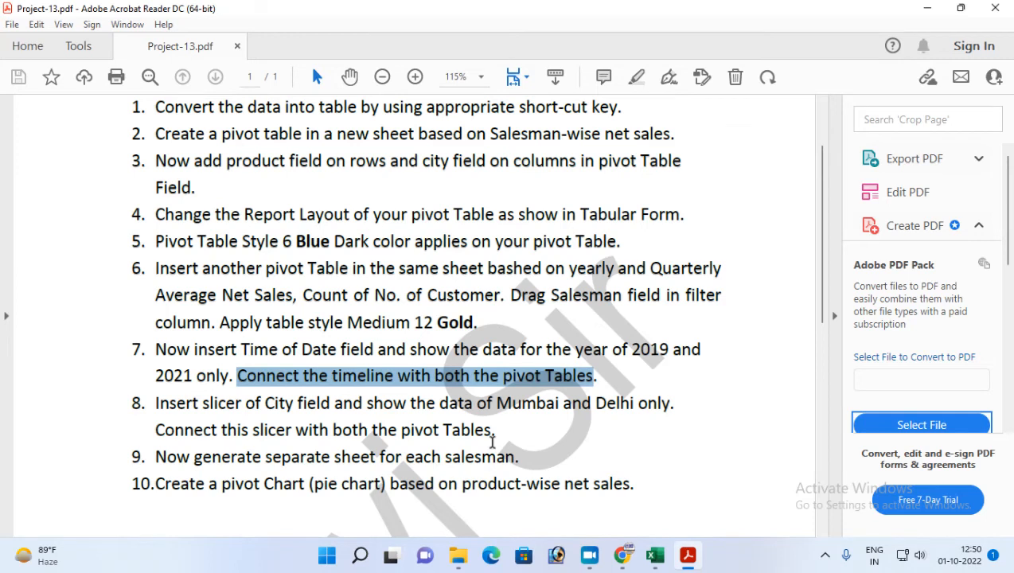
scroll(492, 441, "up", 1)
Return to Excel and insert a City slicer from the first pivot table, placed beside that table and shortened to about 3.6 cm high.
left_click(655, 555)
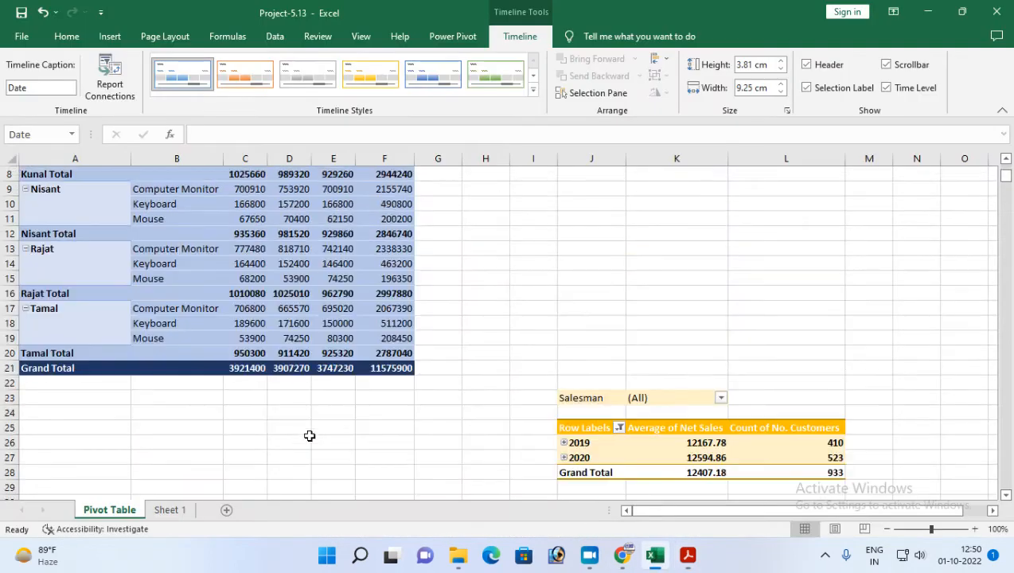
scroll(310, 436, "up", 3)
left_click(188, 211)
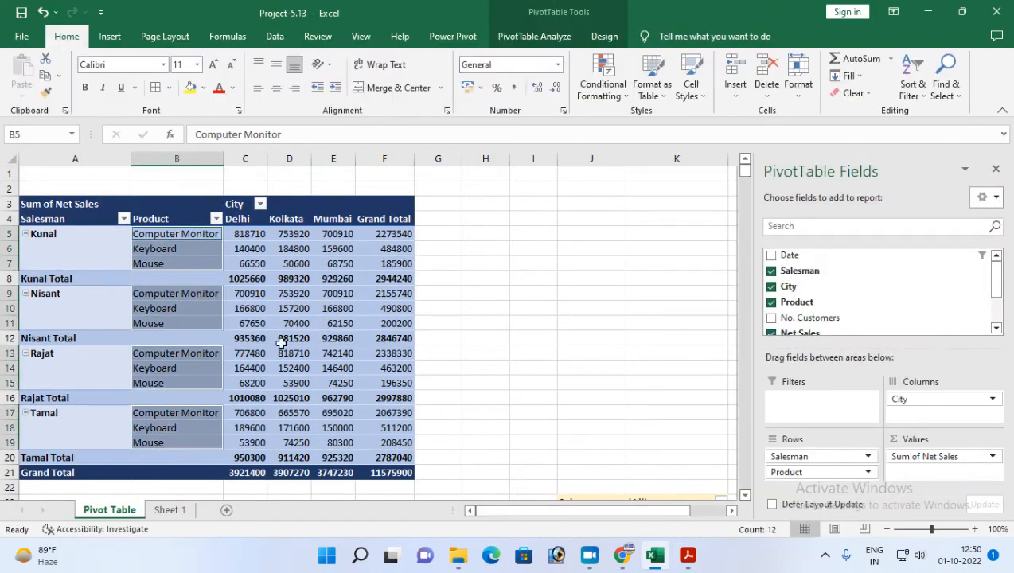
left_click(521, 37)
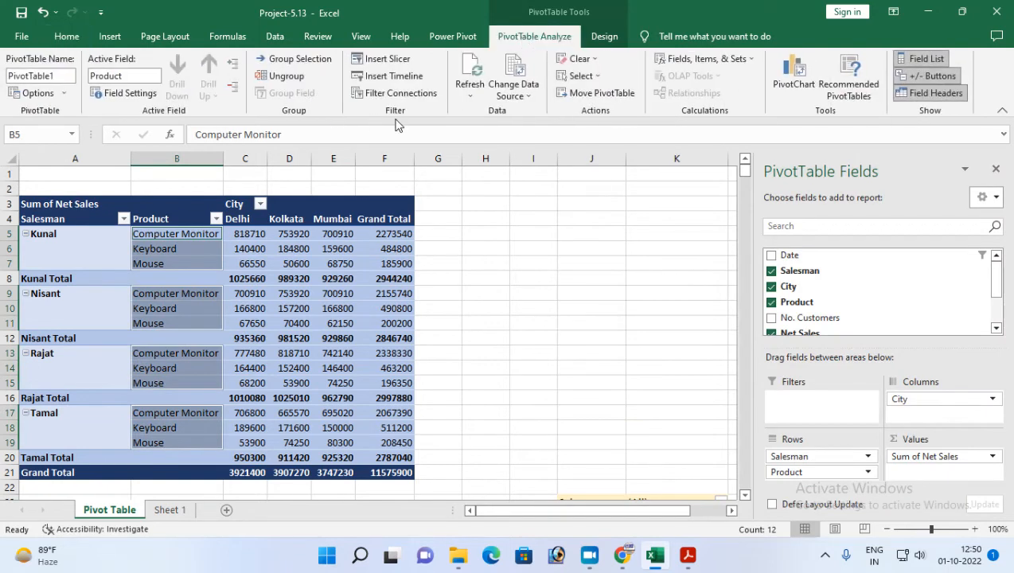
left_click(378, 67)
left_click(228, 211)
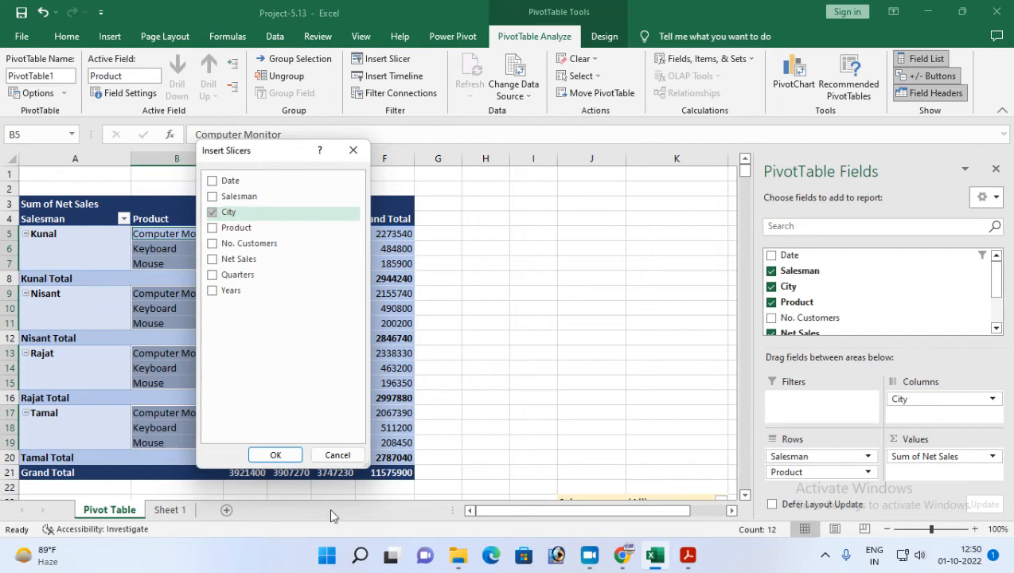
left_click(276, 454)
left_click_drag(367, 256, 516, 285)
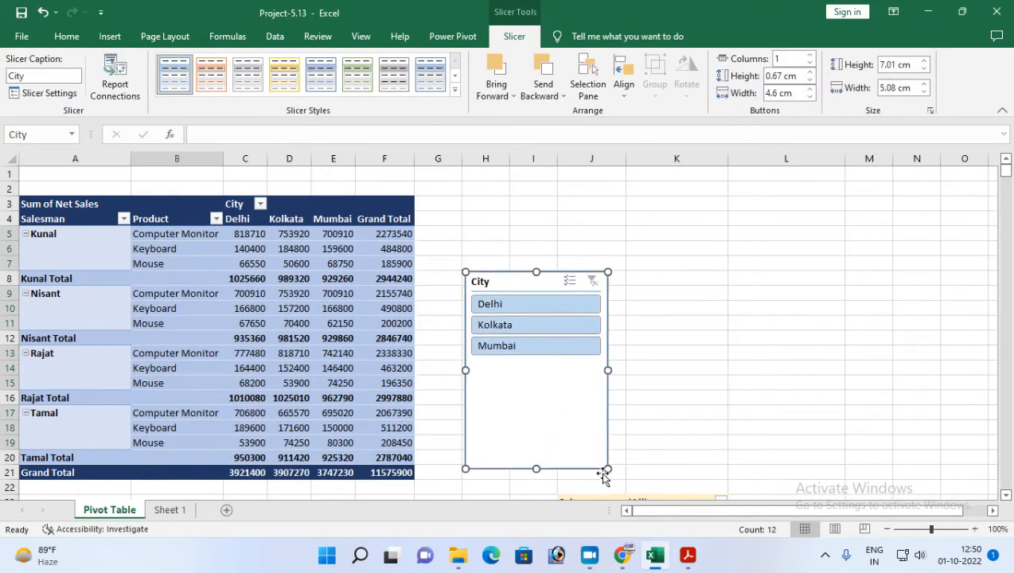
left_click_drag(607, 469, 608, 361)
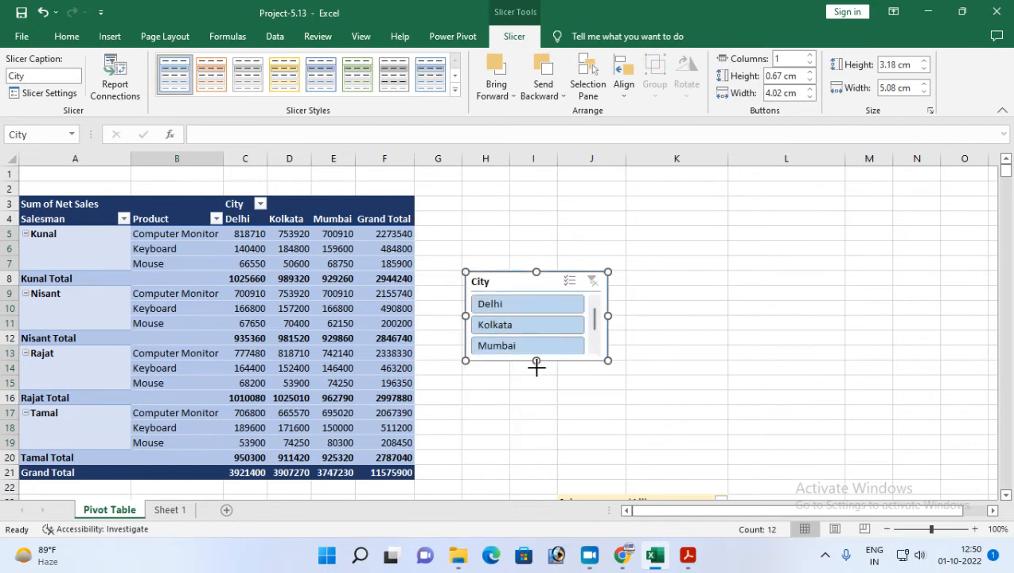
Reread the slicer task in the PDF, return to Excel and connect the City slicer to PivotTable2 as well as PivotTable1.
left_click(687, 555)
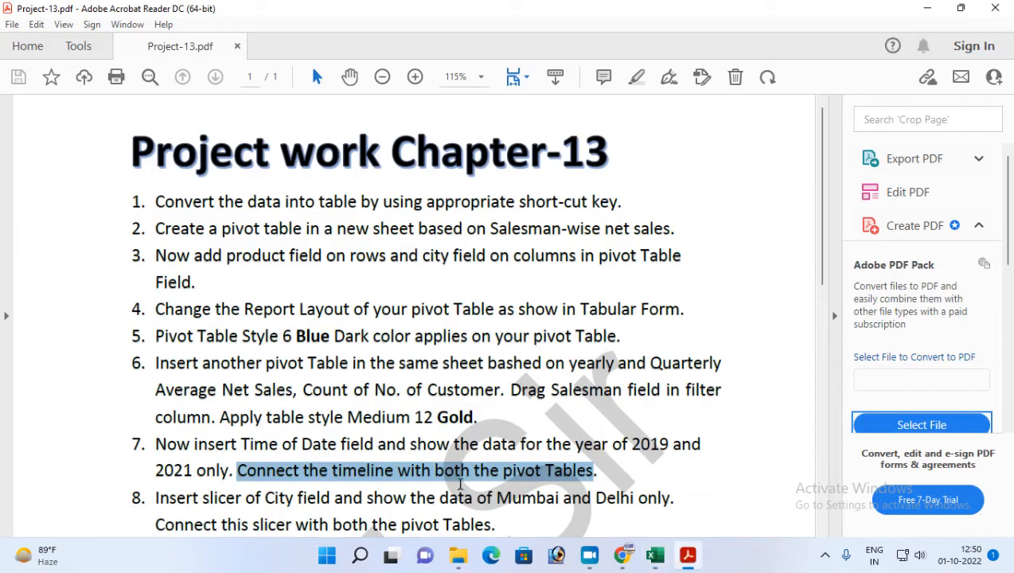
left_click(686, 555)
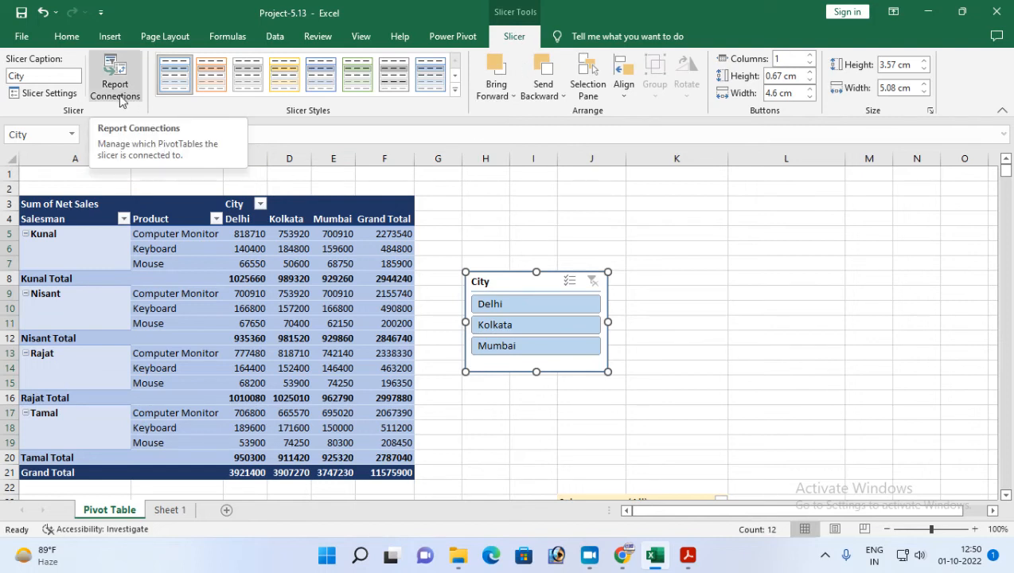
right_click(502, 280)
left_click(561, 378)
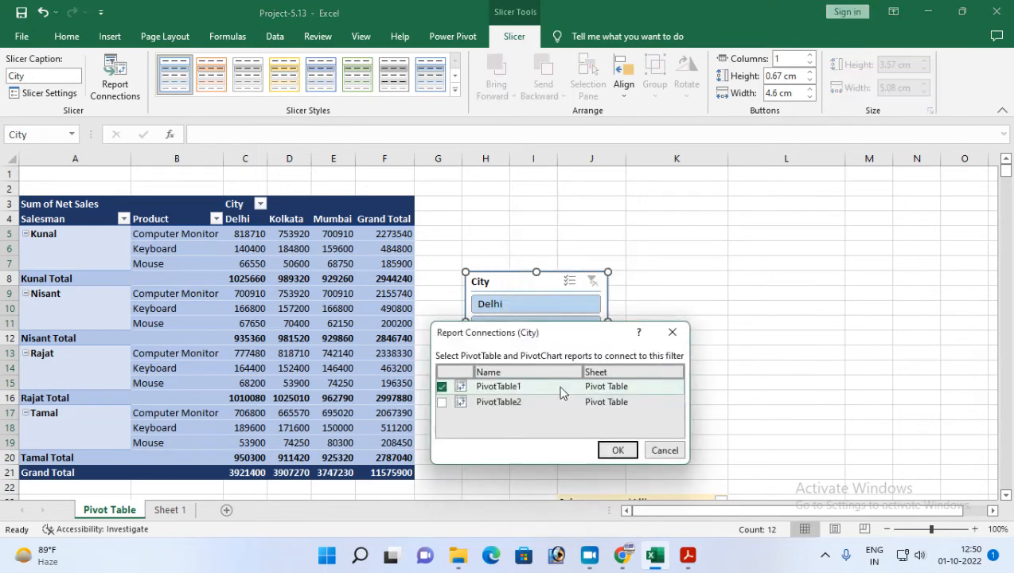
left_click(442, 402)
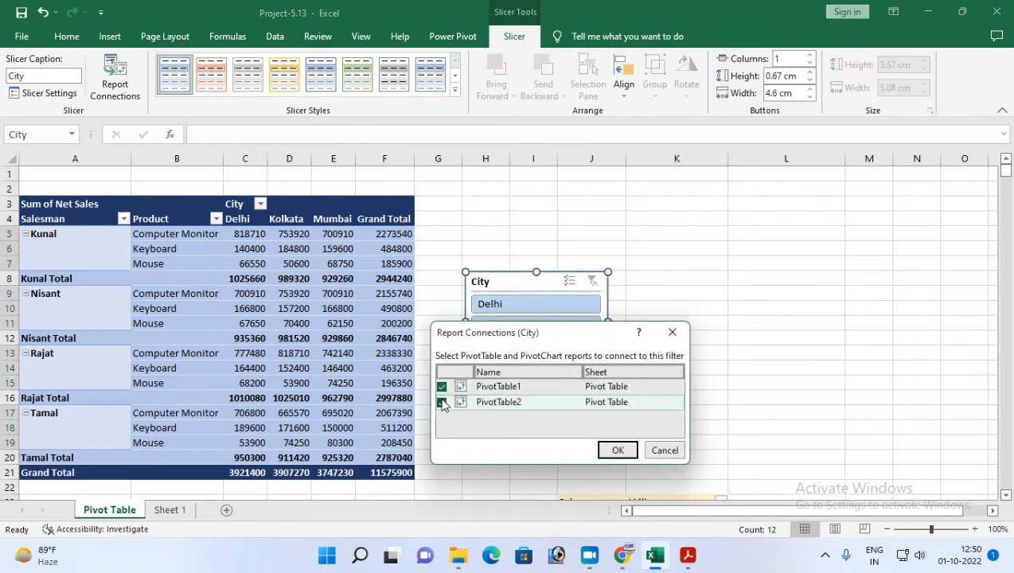
left_click(619, 450)
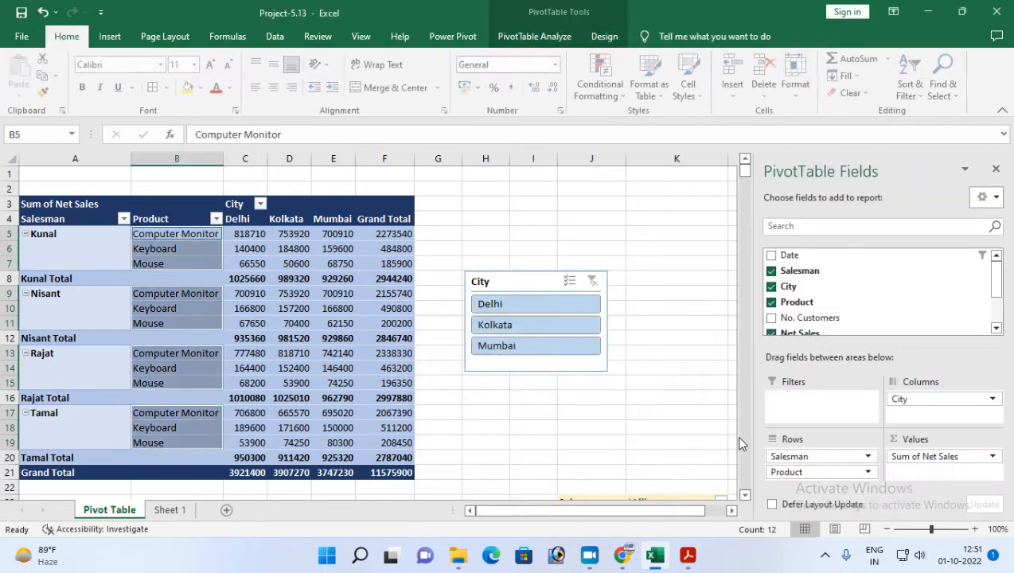
left_click(995, 172)
Filter both pivot tables with the City slicer by Kolkata, Mumbai and Delhi one at a time, ending with Delhi selected.
scroll(633, 374, "down", 1)
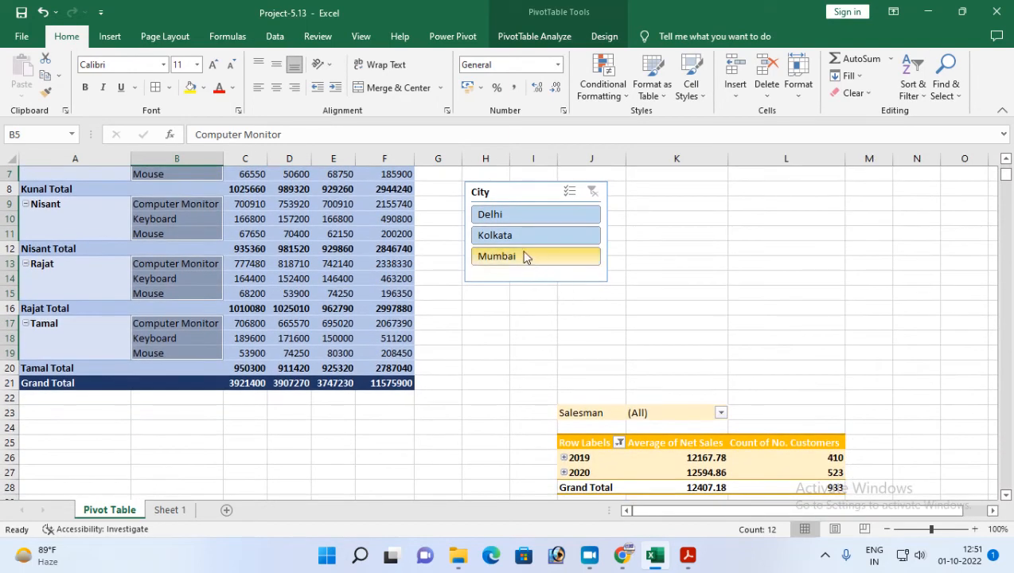
left_click(504, 235)
left_click(505, 257)
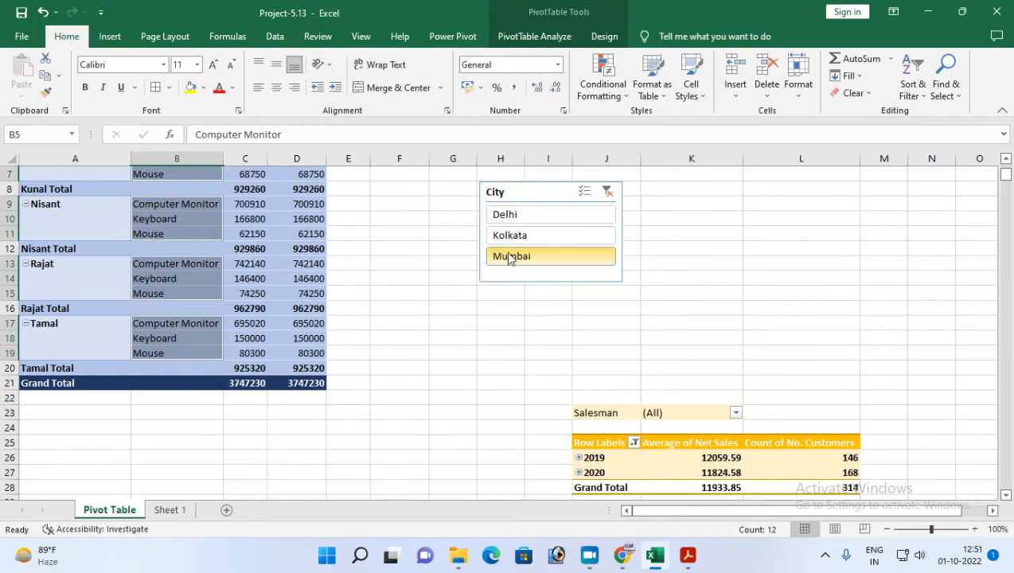
left_click(507, 236)
left_click(505, 215)
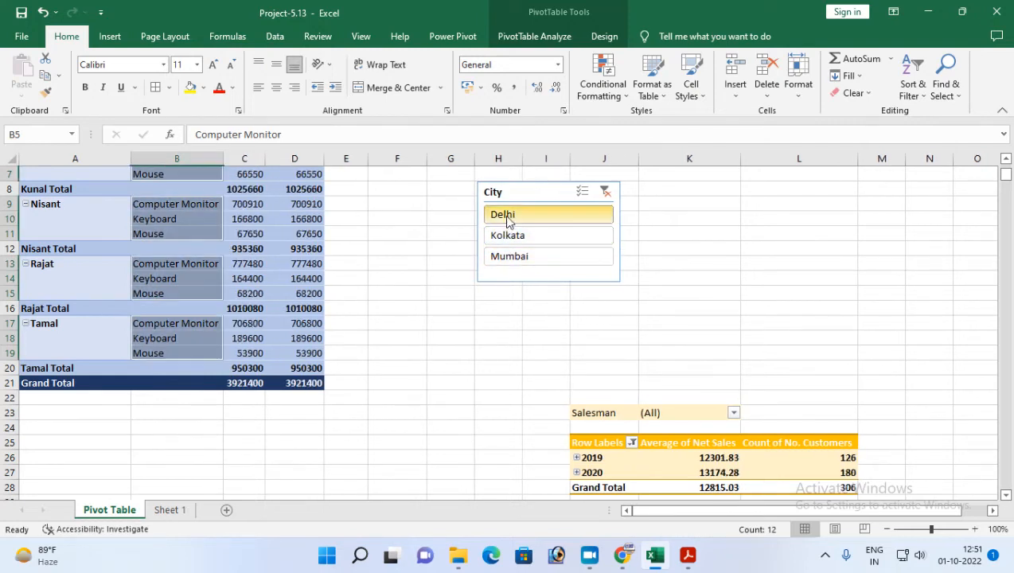
left_click(504, 235)
left_click(513, 212)
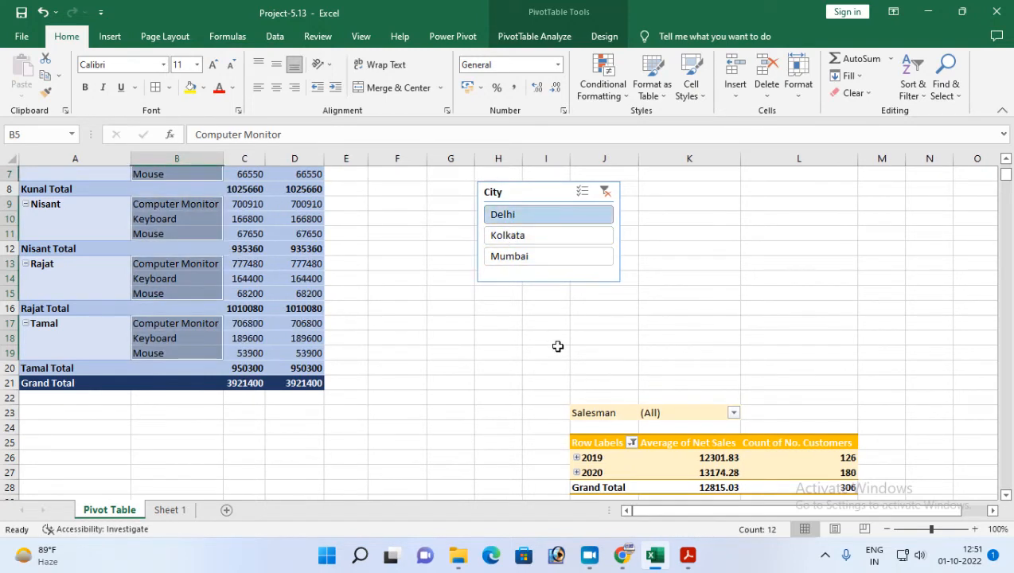
scroll(558, 346, "down", 1)
left_click(512, 191)
left_click(513, 212)
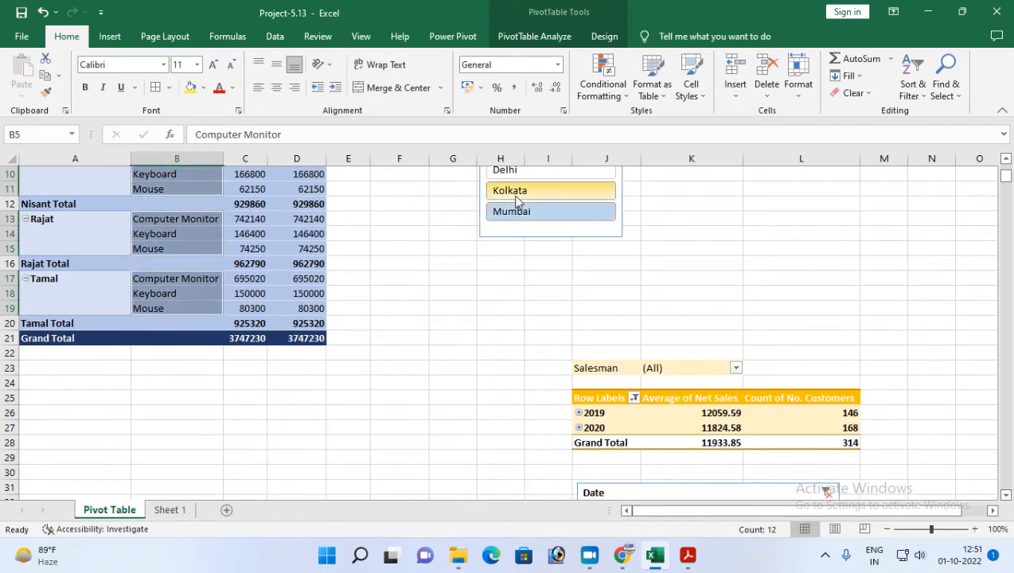
left_click(517, 192)
left_click(516, 210)
left_click(523, 190)
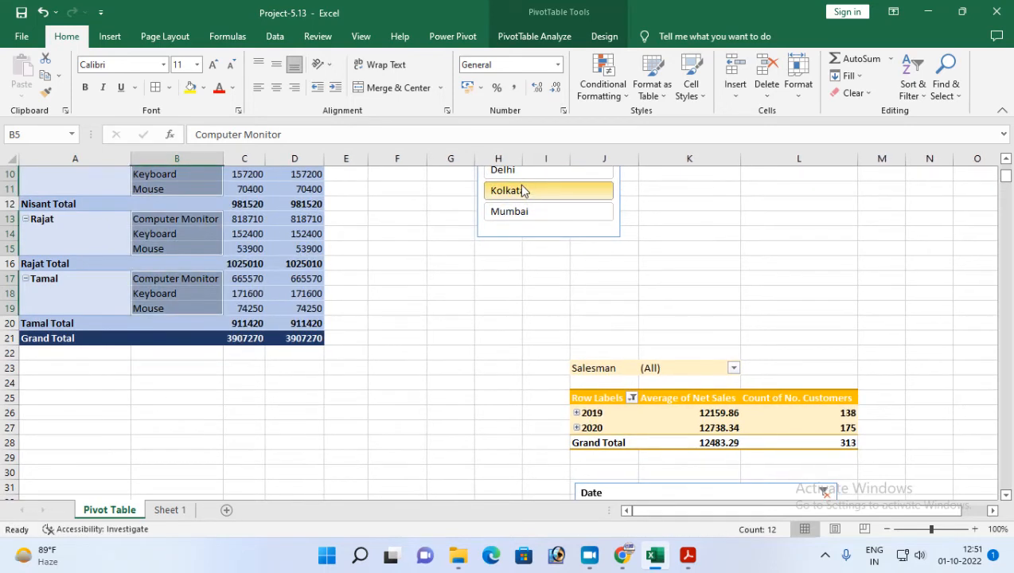
left_click(525, 172)
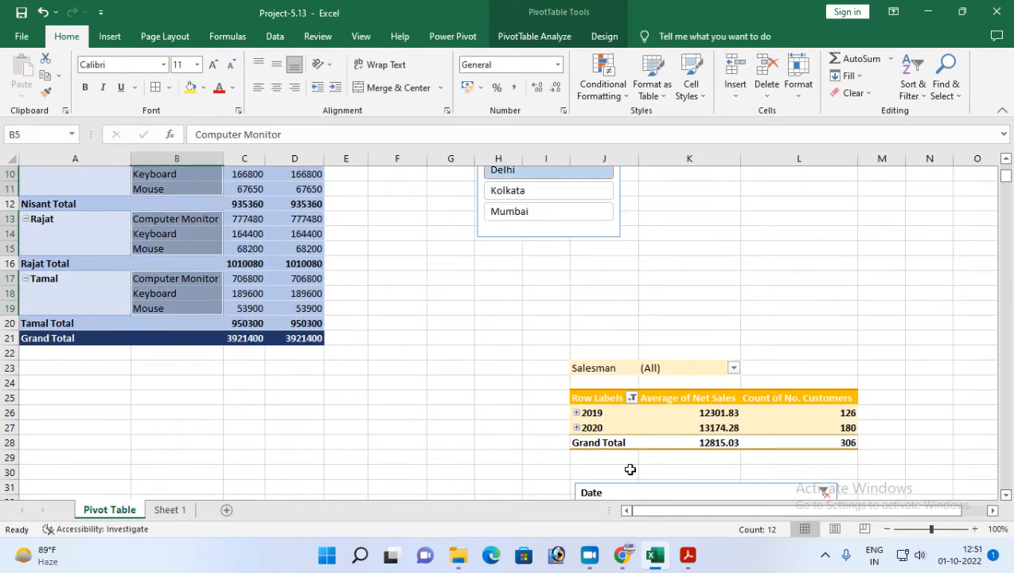
Check the required cities in the PDF, return to Excel and add Mumbai to the Delhi selection in the City slicer.
left_click(688, 555)
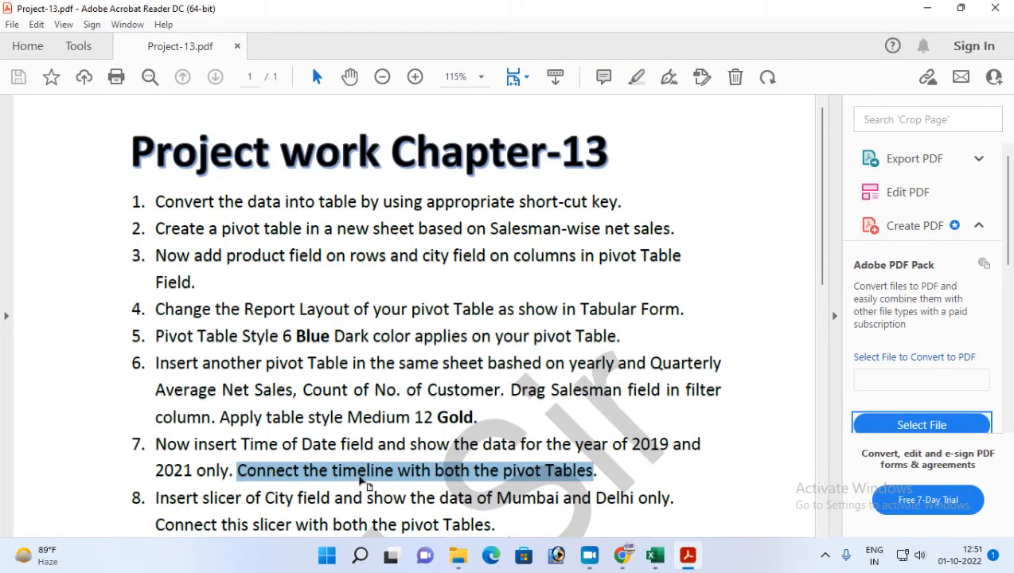
scroll(355, 462, "down", 2)
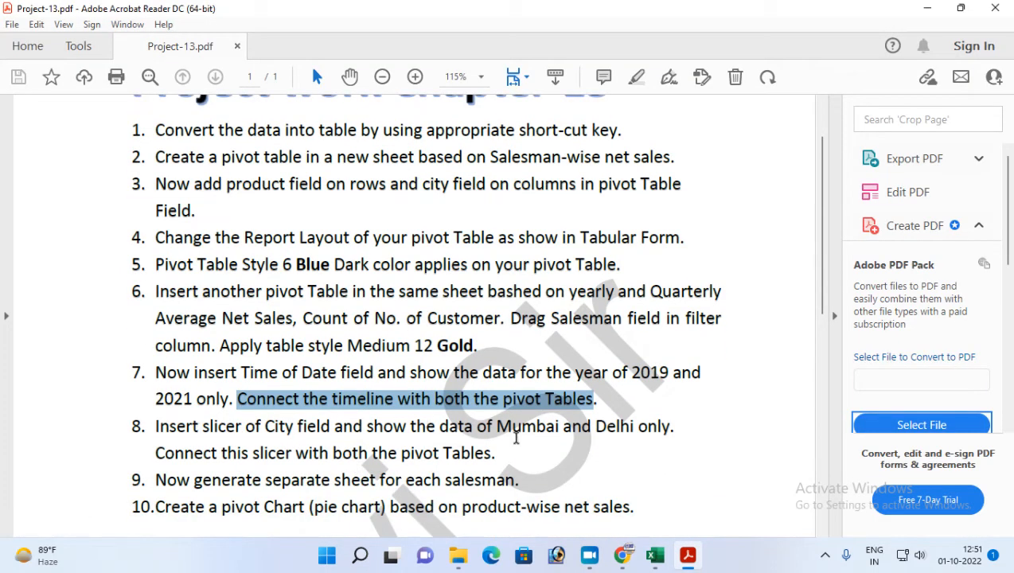
left_click(685, 557)
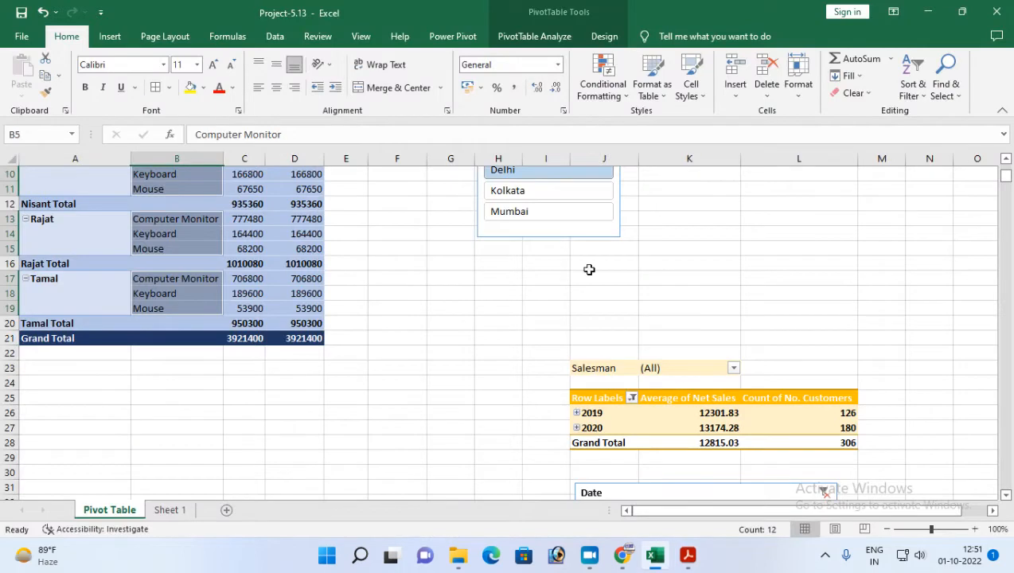
scroll(565, 286, "up", 1)
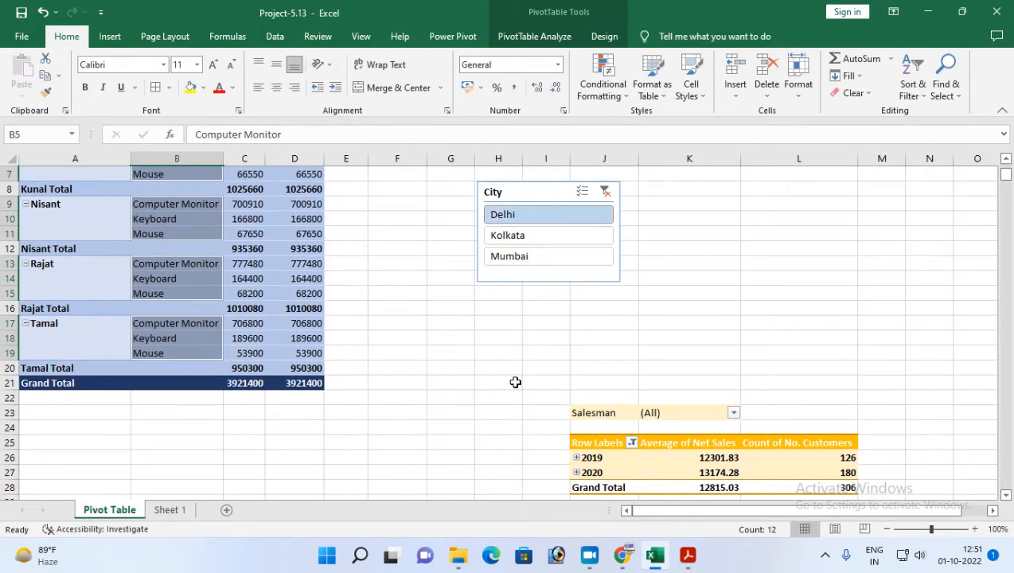
left_click(519, 256, "ctrl")
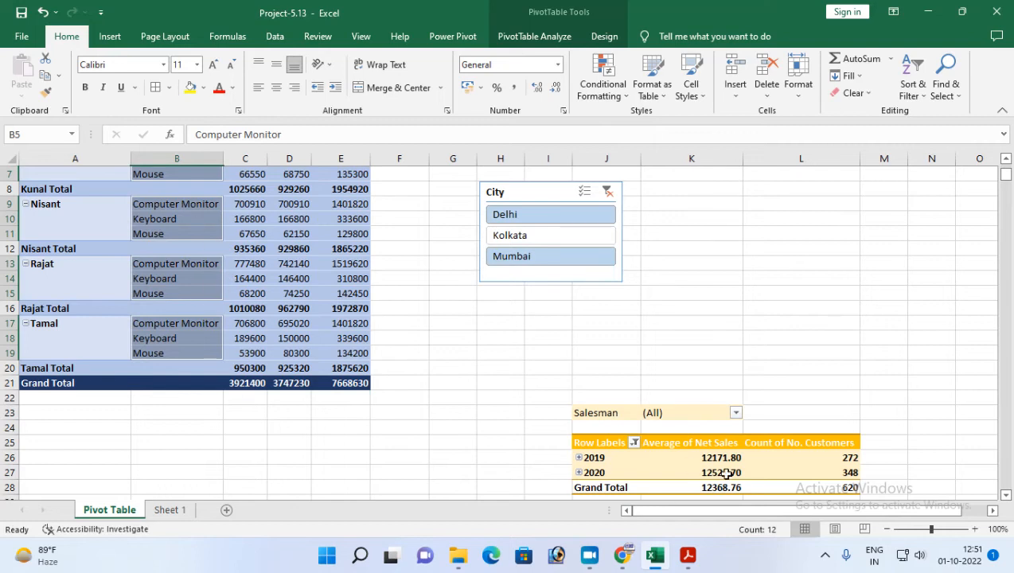
scroll(487, 414, "down", 1)
scroll(487, 414, "up", 1)
Highlight and read the Project-13 PDF instruction about generating a separate sheet for each salesman.
left_click(687, 555)
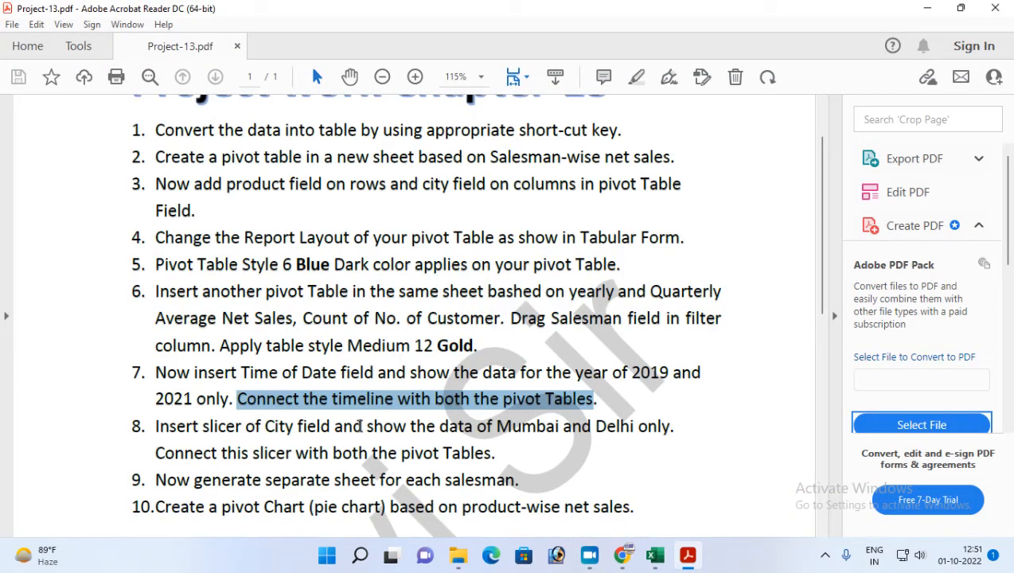
scroll(360, 427, "down", 1)
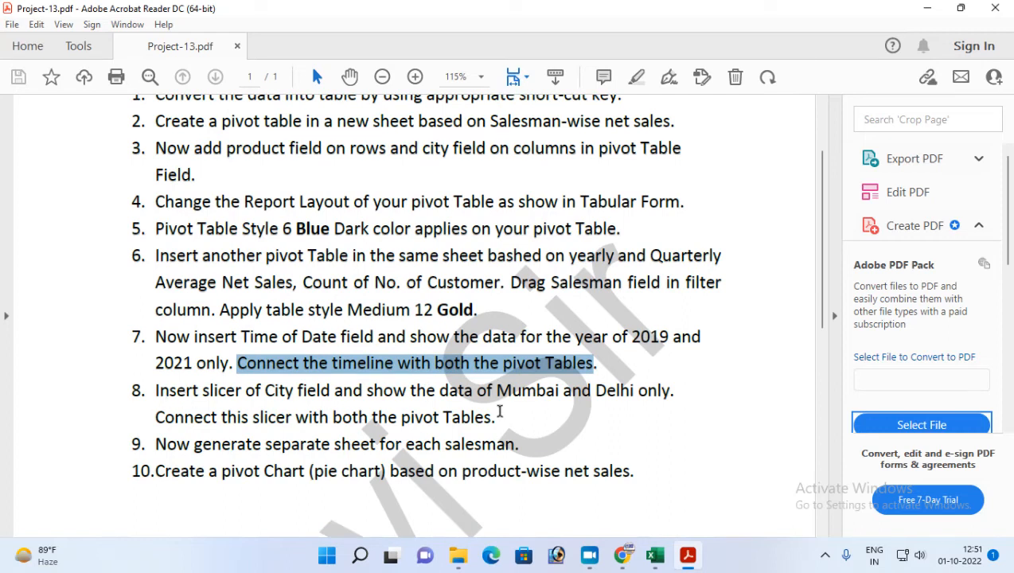
left_click_drag(155, 444, 477, 445)
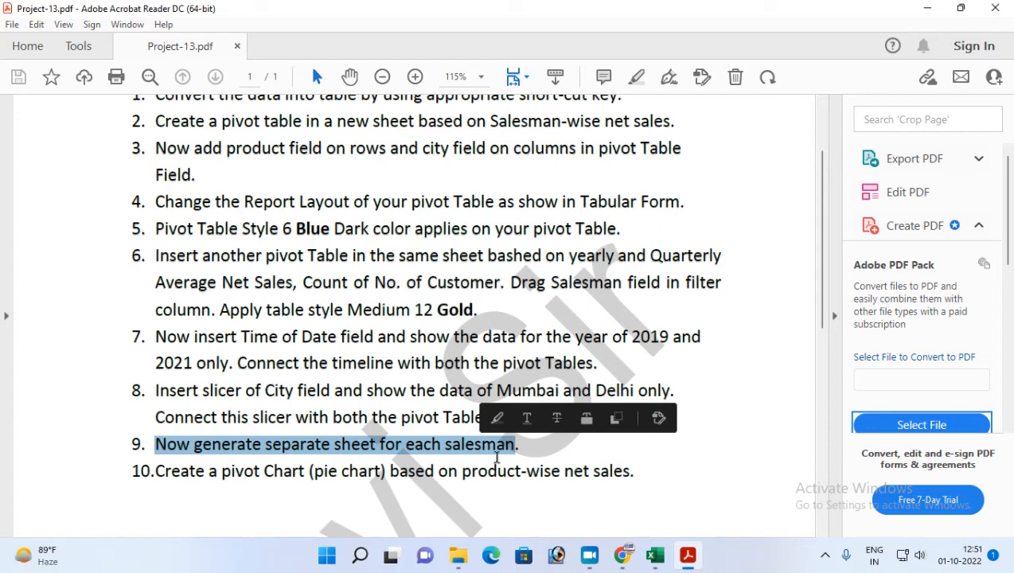
left_click(688, 560)
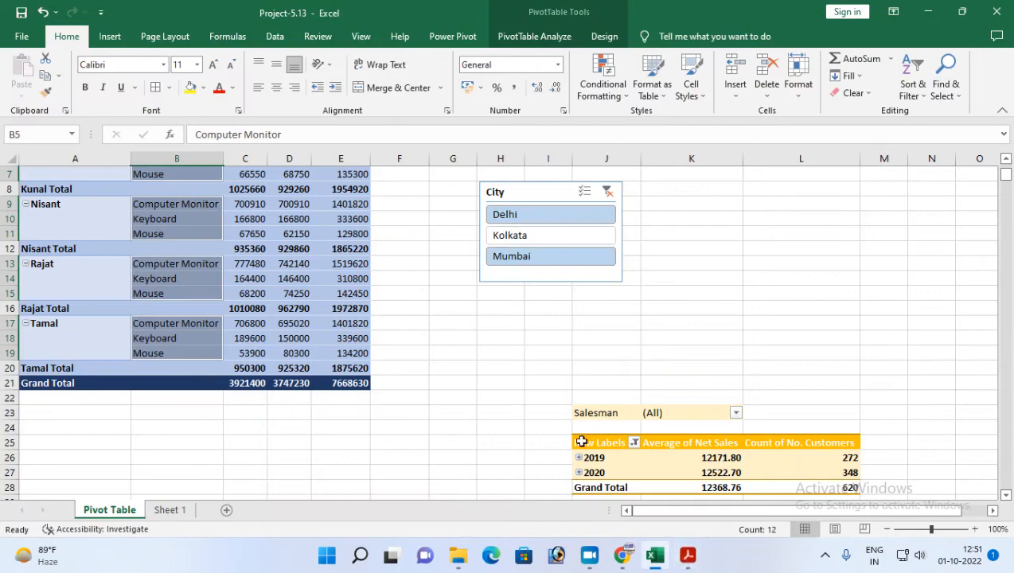
left_click(689, 555)
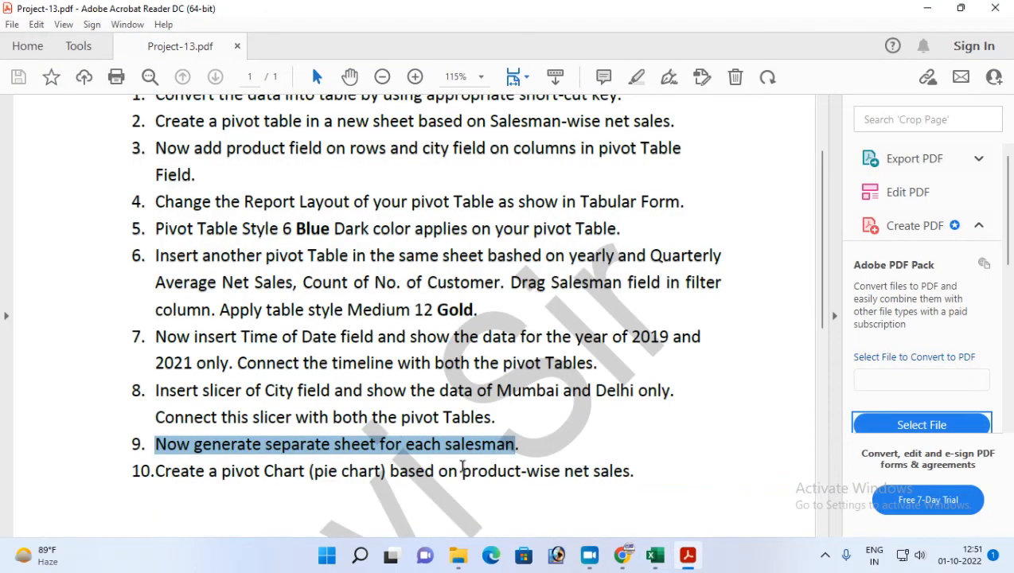
Return to Excel, select the Average of Net Sales heading in the second pivot table and show the pivot table's field list.
left_click(655, 555)
scroll(483, 376, "down", 2)
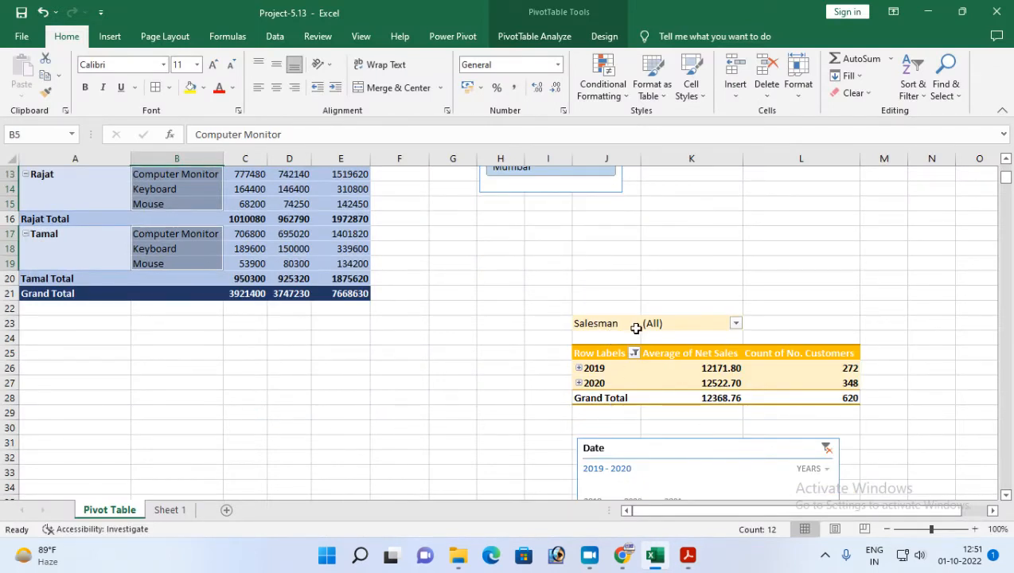
left_click(993, 516)
left_click(993, 516)
left_click(993, 515)
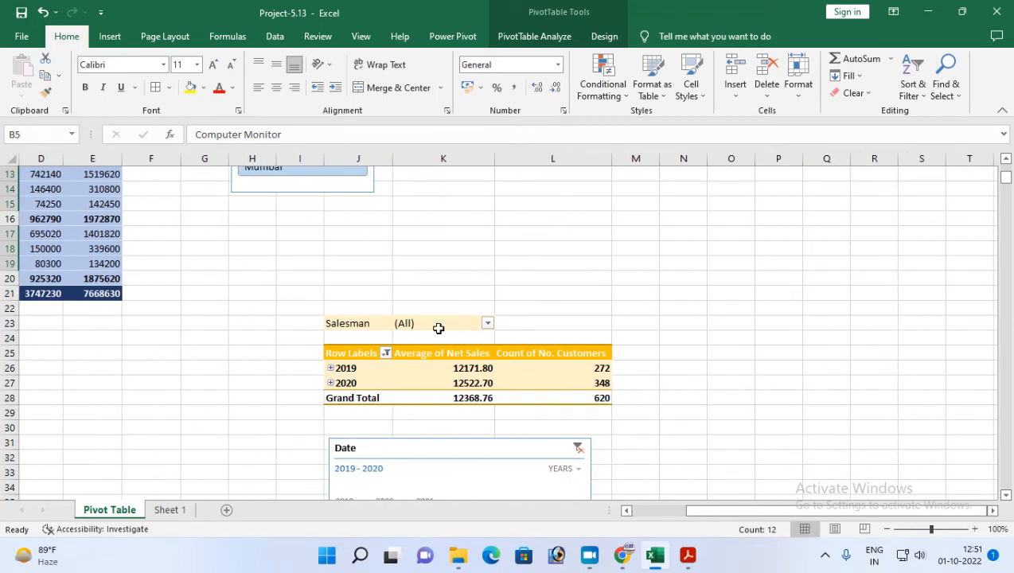
left_click(421, 351)
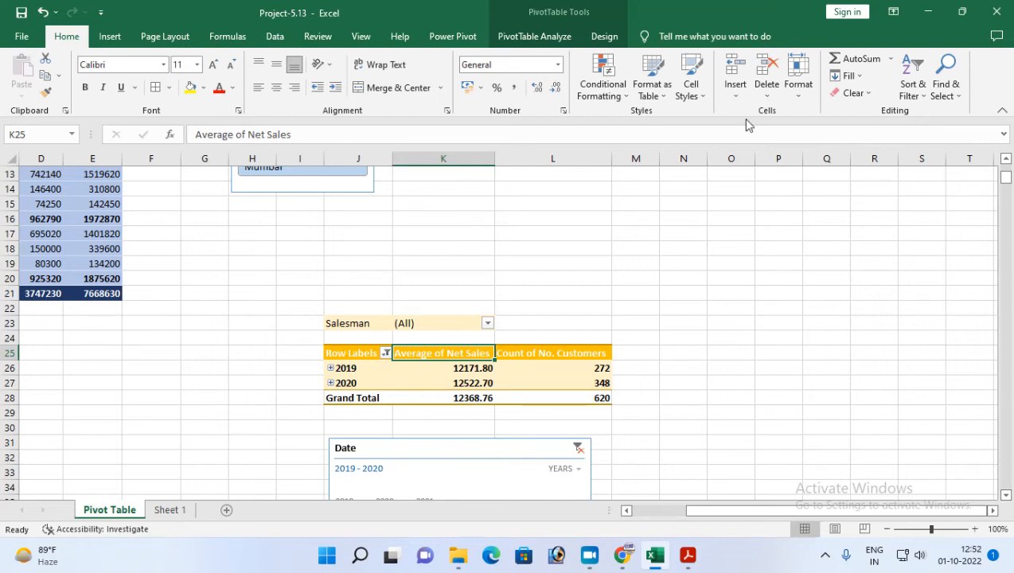
left_click(603, 40)
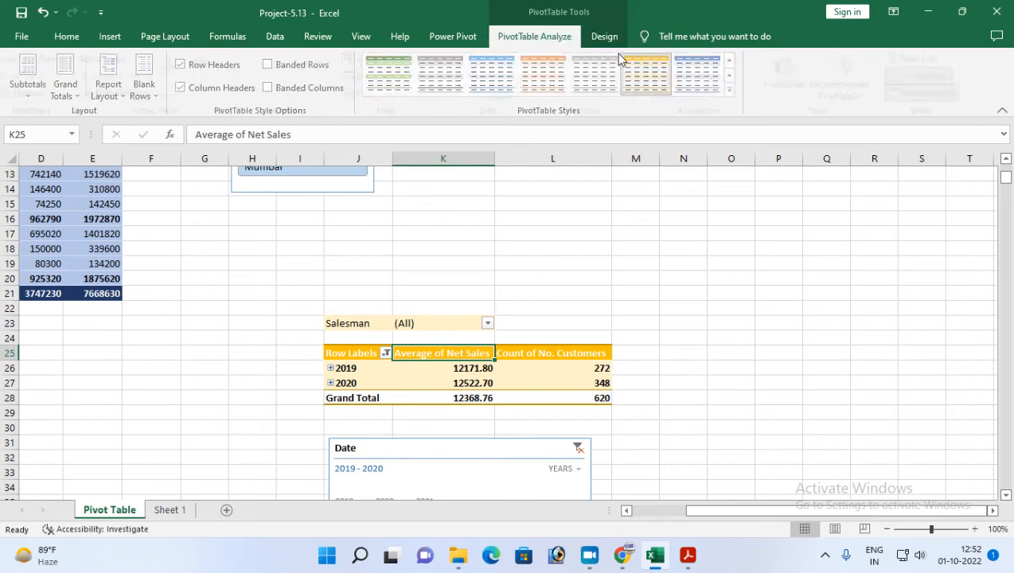
left_click(534, 36)
left_click(923, 58)
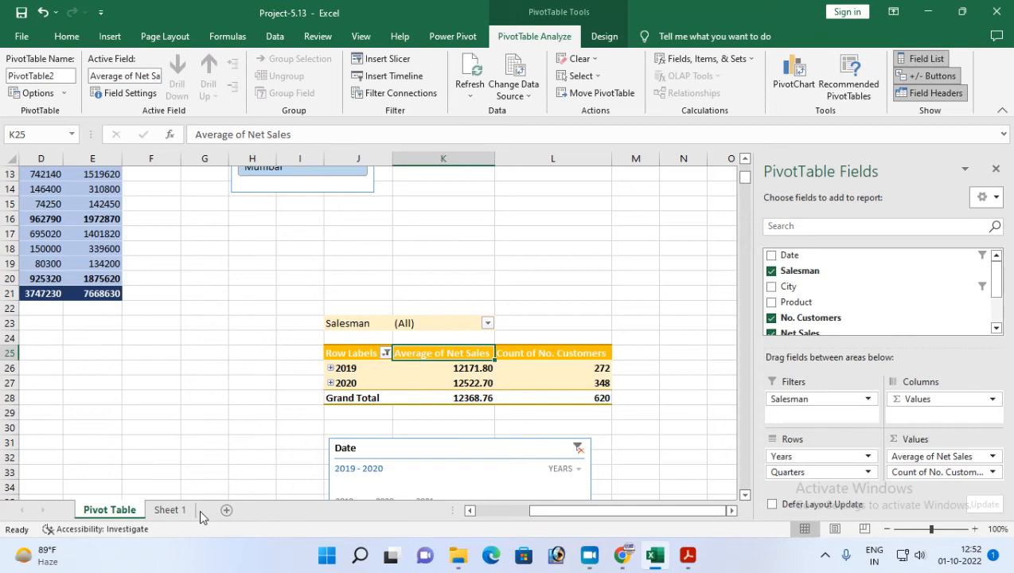
Generate a separate sheet for each salesman from the second pivot table using report filter pages of the Salesman field.
left_click(996, 171)
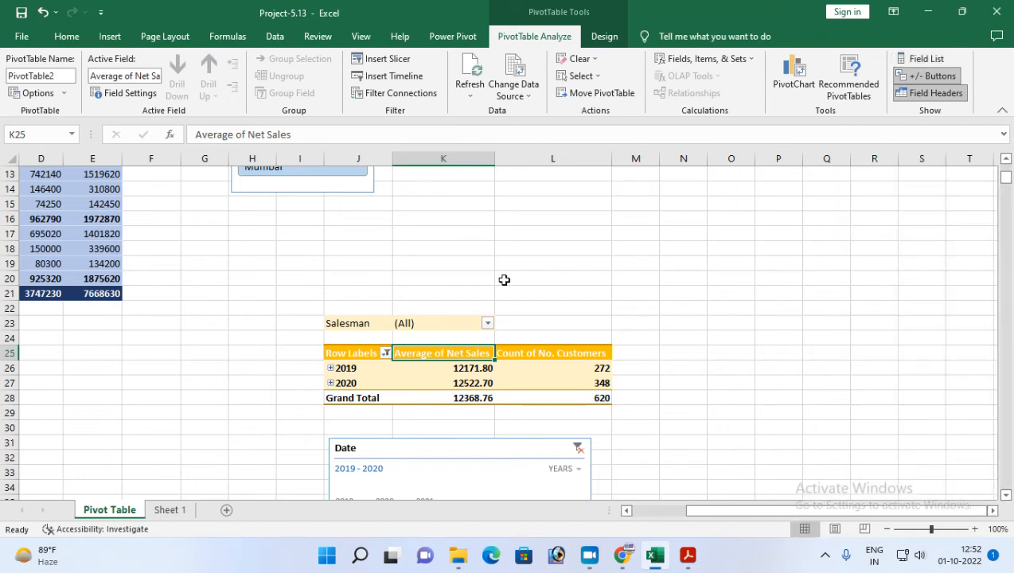
left_click(355, 355)
left_click(355, 383)
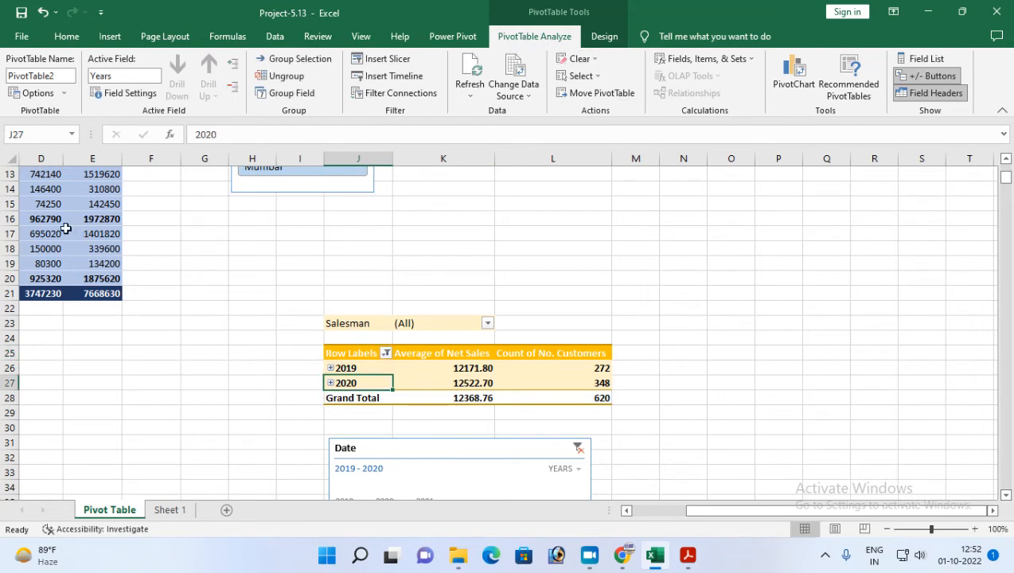
left_click(65, 96)
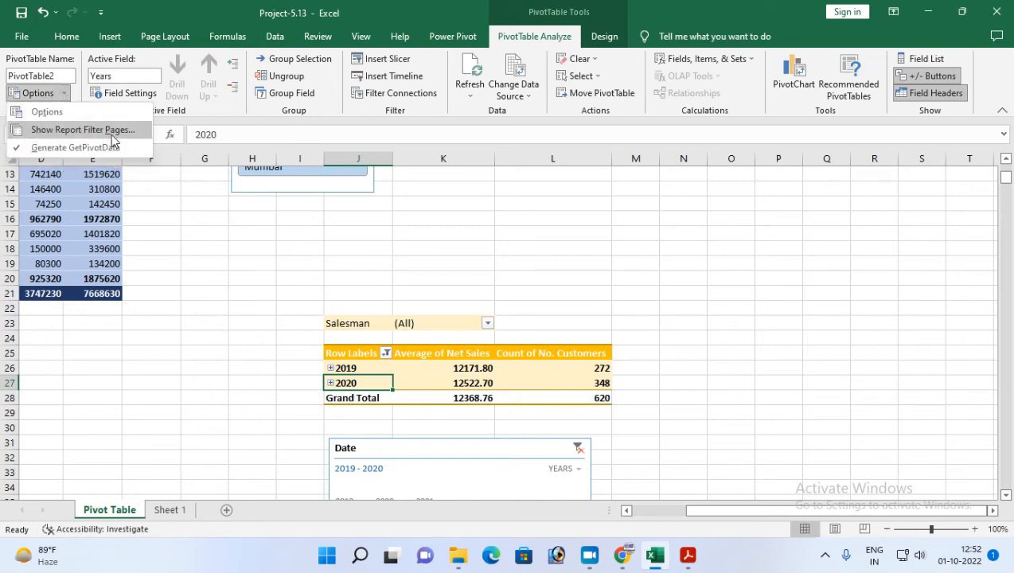
left_click(66, 132)
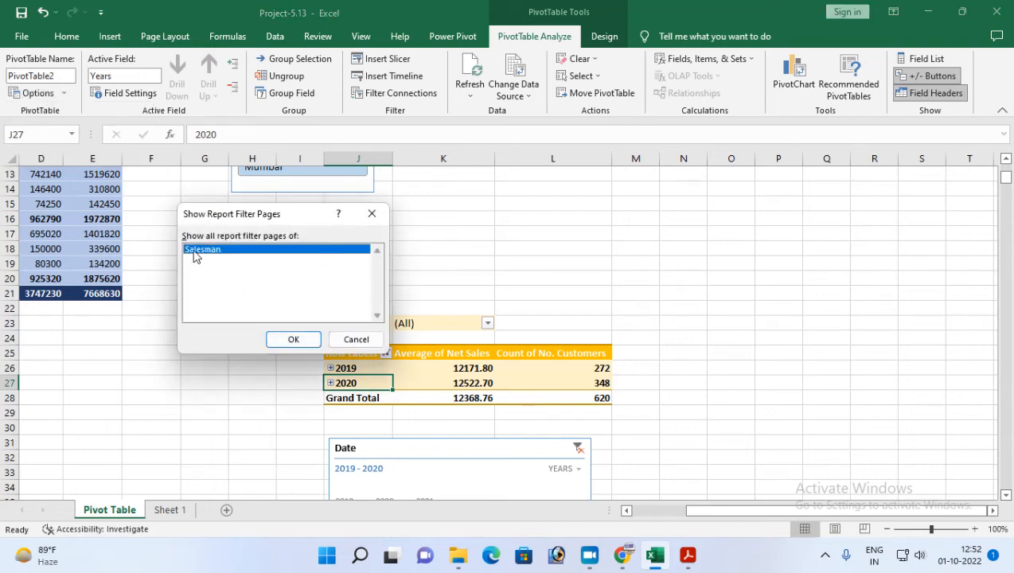
left_click_drag(265, 222, 202, 190)
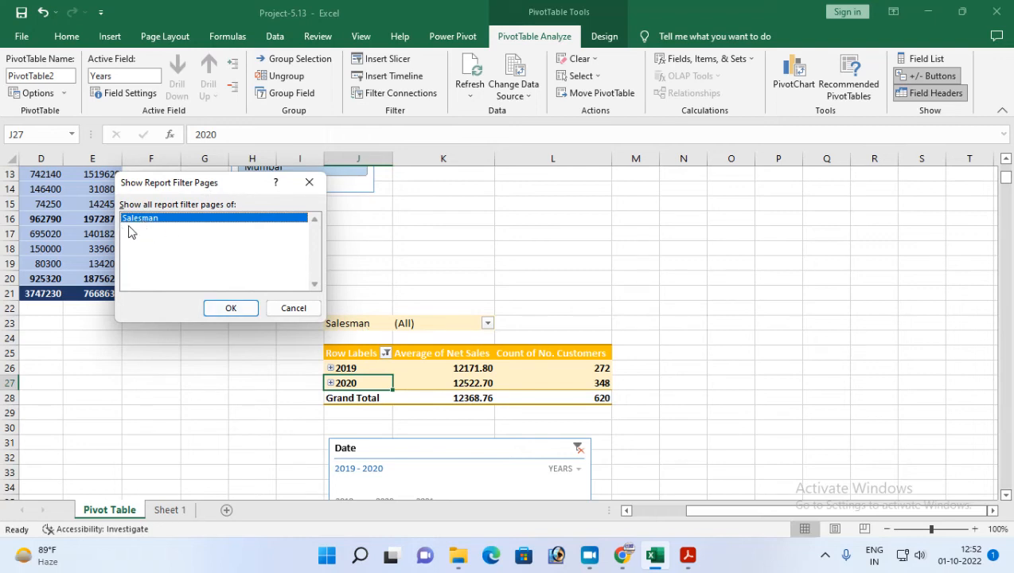
left_click(230, 310)
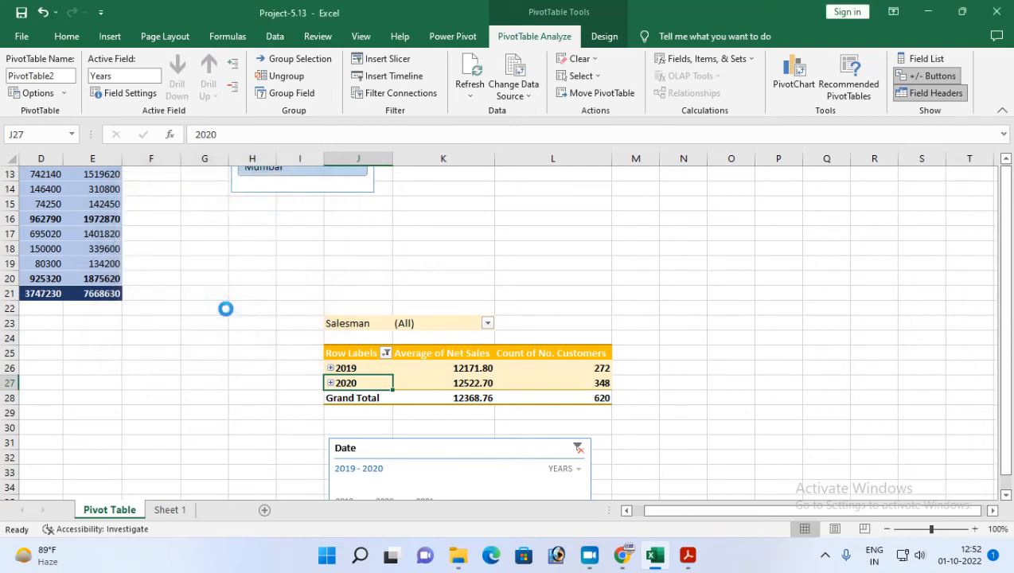
Look through the generated salesman sheets to check the pivot table on each one.
left_click(135, 510)
left_click(189, 511)
left_click(231, 512)
left_click(274, 511)
left_click(131, 511)
left_click(98, 511)
left_click(186, 511)
left_click(230, 511)
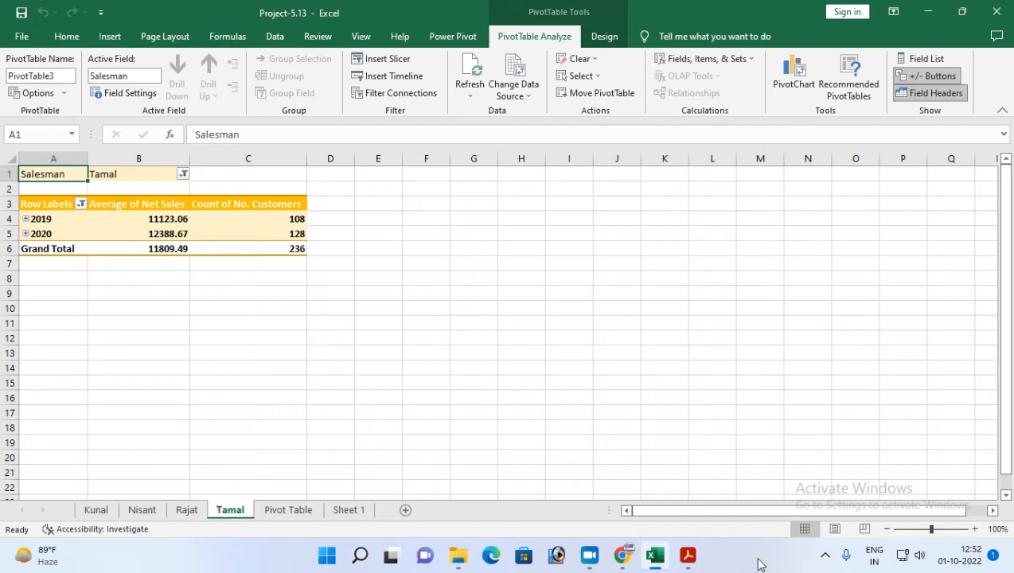
Check the pie chart instruction in the Project-13 PDF, return to Excel and select cell L6 on the Pivot Table sheet.
left_click(688, 555)
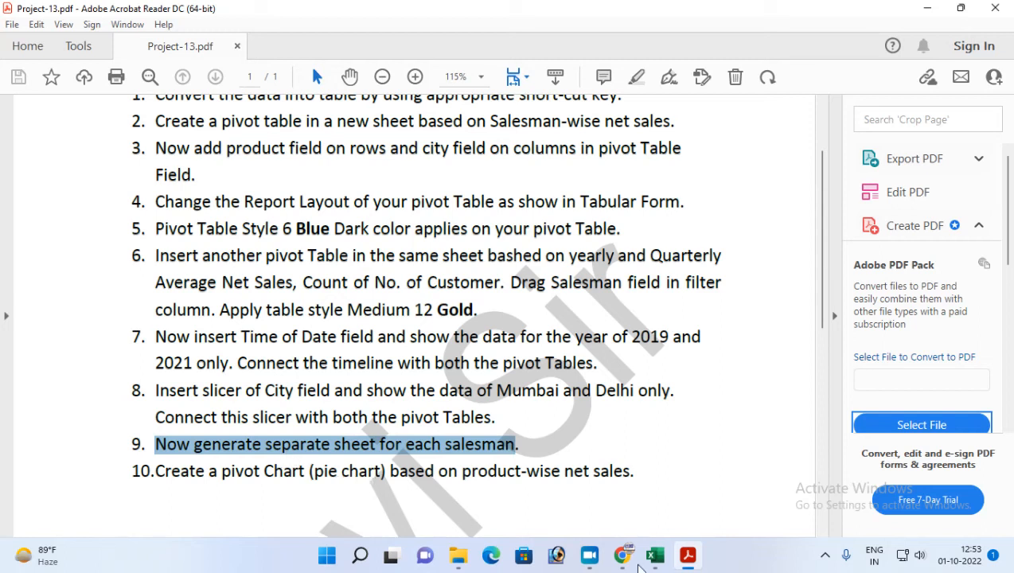
left_click(656, 555)
scroll(365, 381, "down", 1)
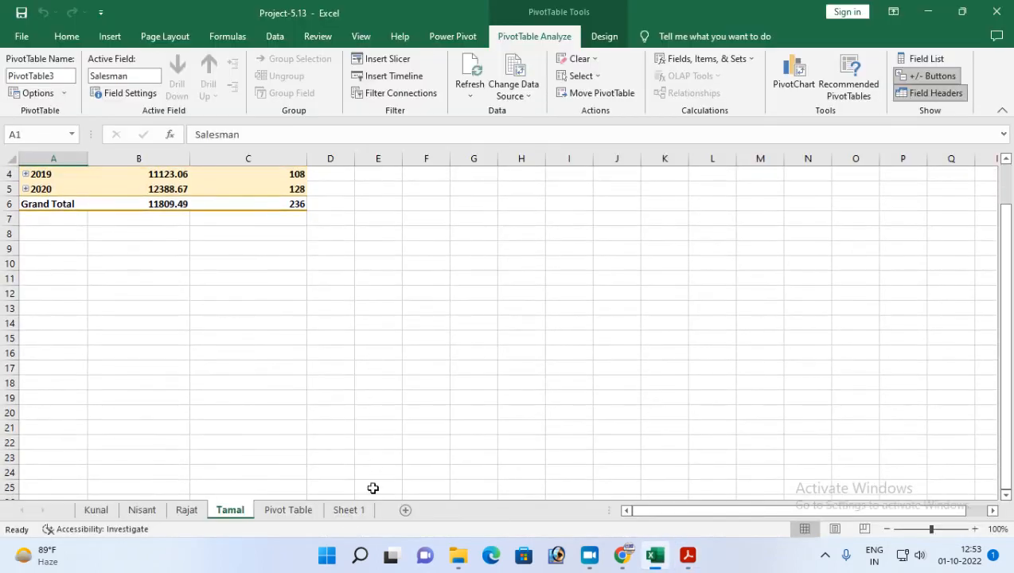
left_click(305, 510)
scroll(373, 392, "up", 4)
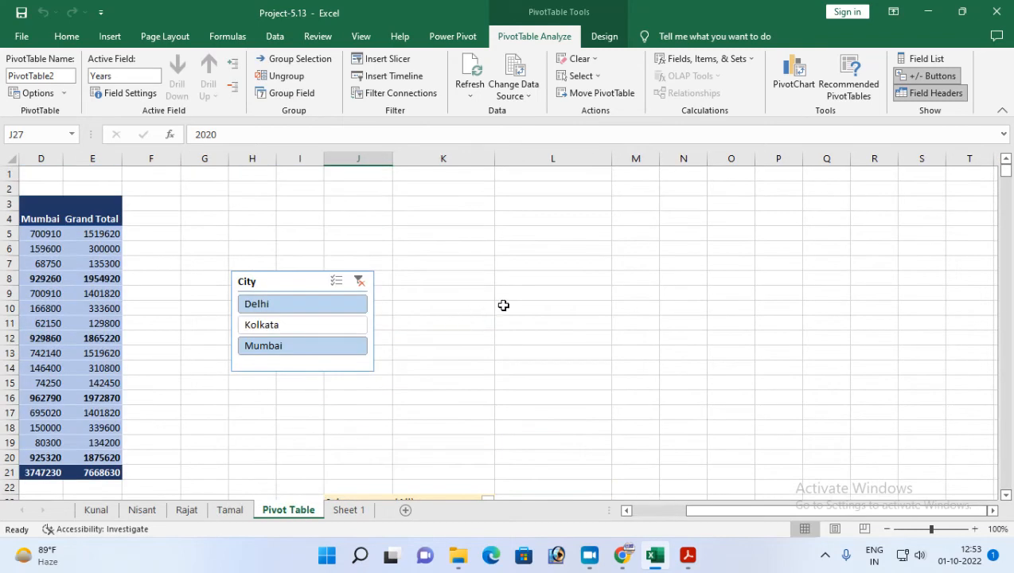
left_click(537, 250)
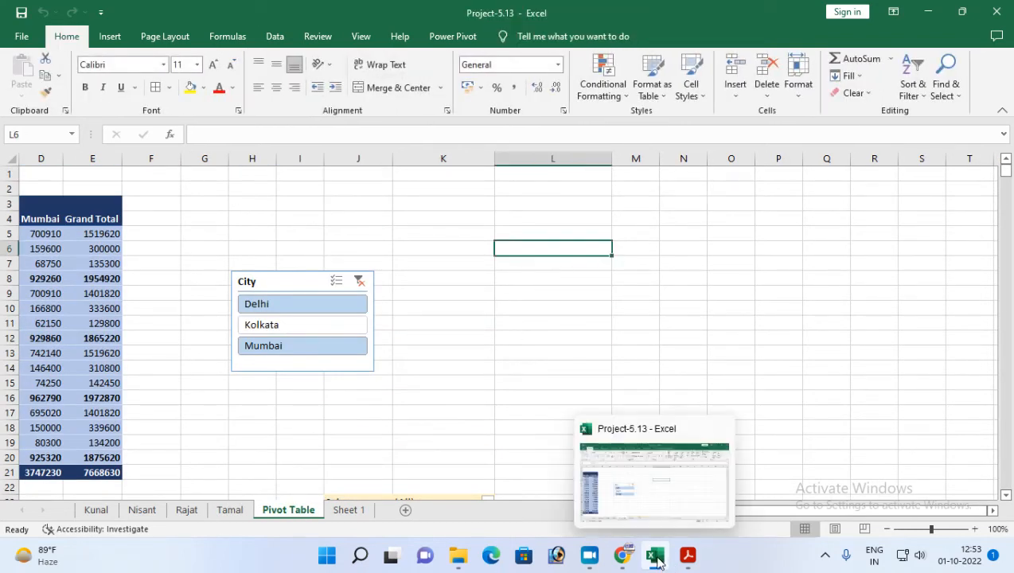
Create a PivotChart from the whole Sheet 1 data table (Table1), placed on the existing worksheet at 'Pivot Table'!$L$6.
left_click(119, 37)
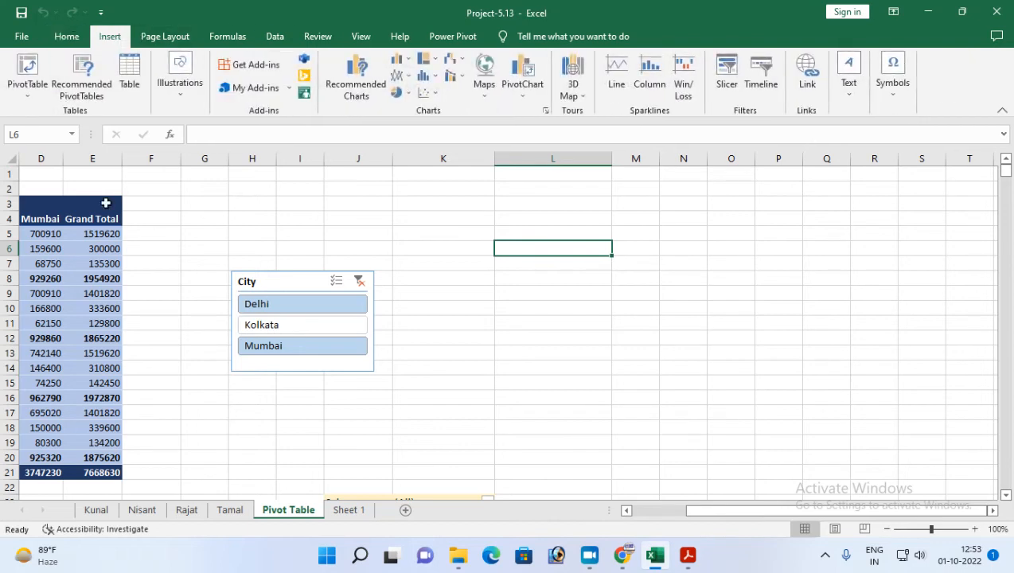
left_click(26, 92)
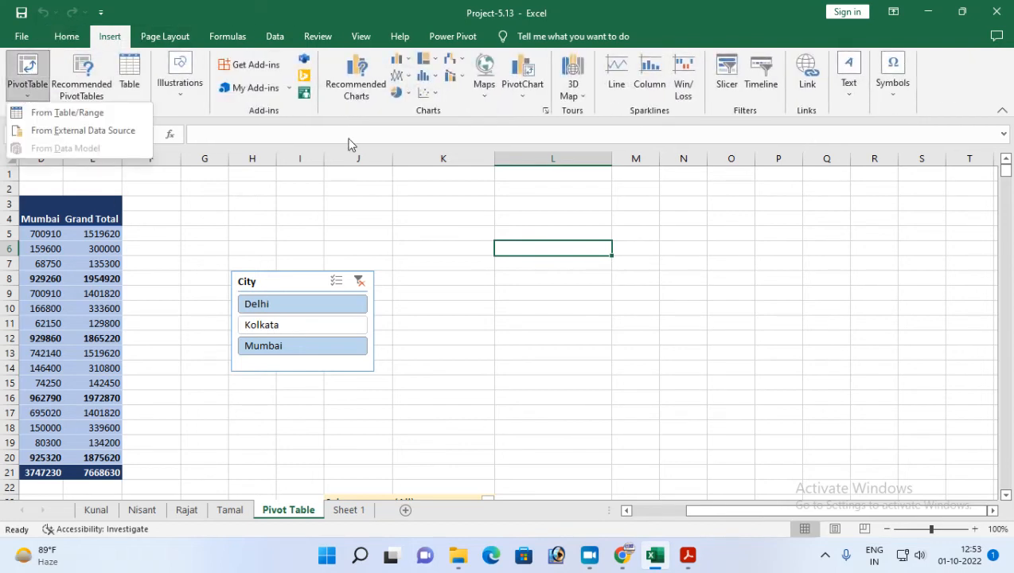
left_click(522, 96)
left_click(541, 124)
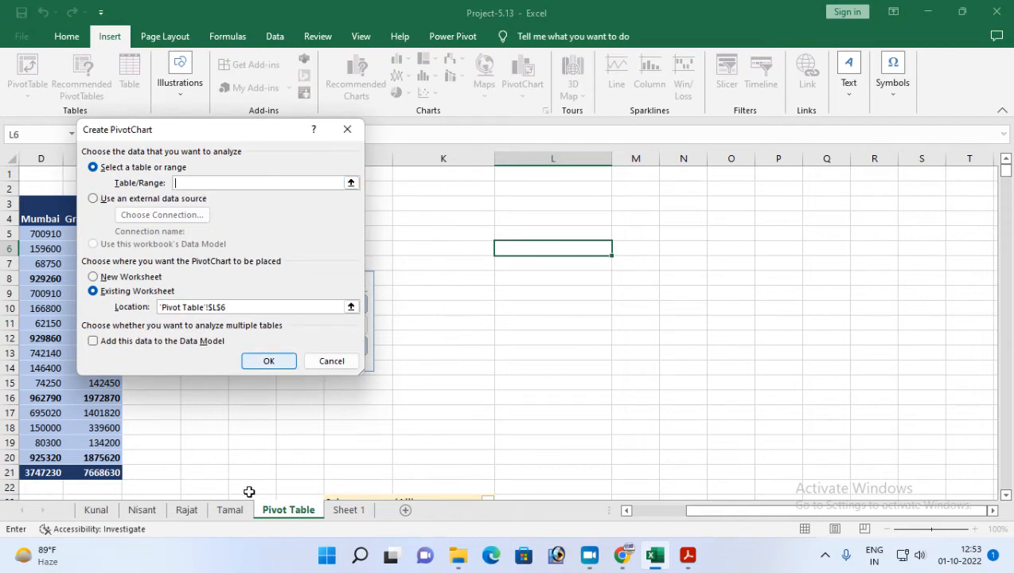
left_click(349, 510)
left_click_drag(188, 133, 655, 234)
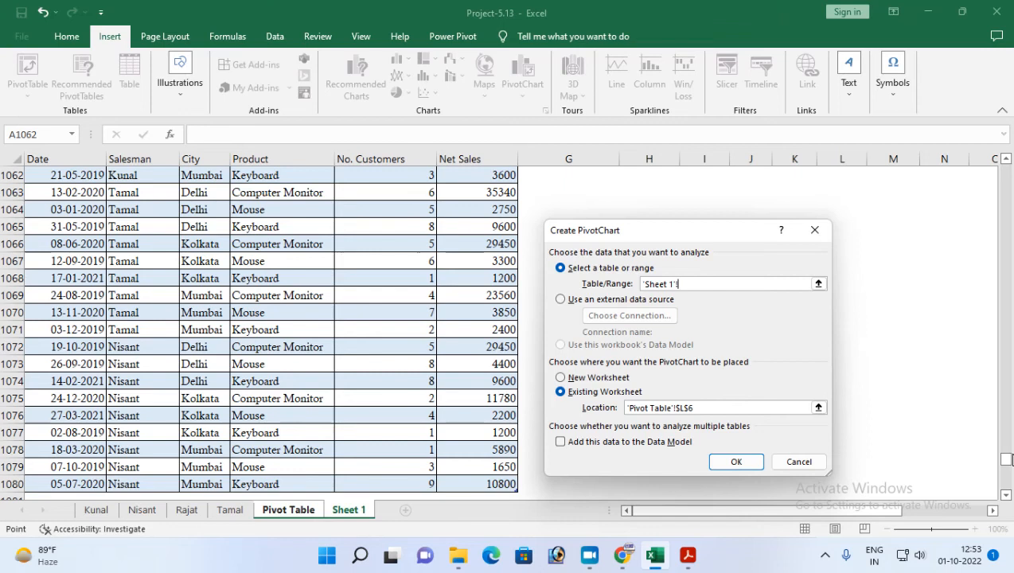
left_click_drag(1005, 460, 1006, 168)
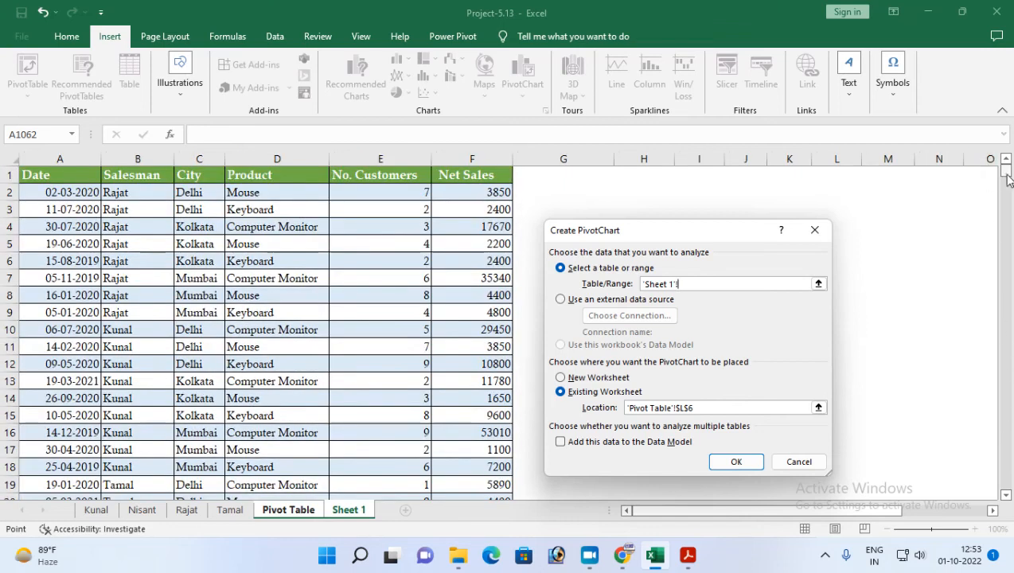
left_click(58, 176)
key("ctrl+shift+Right")
key("ctrl+shift+Down")
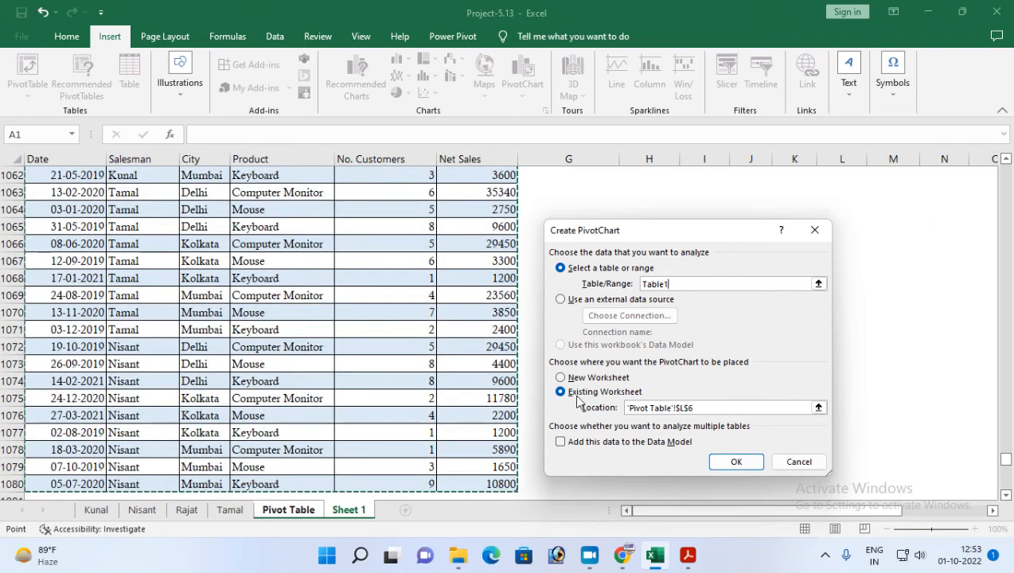
left_click(736, 463)
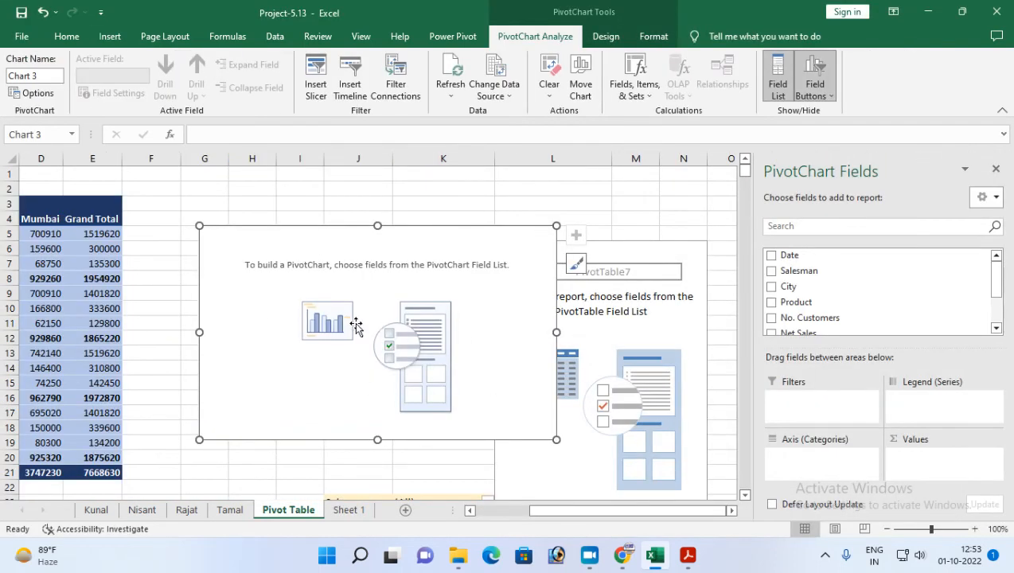
Move the empty PivotChart clear of the City slicer so that it sits to the slicer's right.
left_click_drag(416, 239, 603, 235)
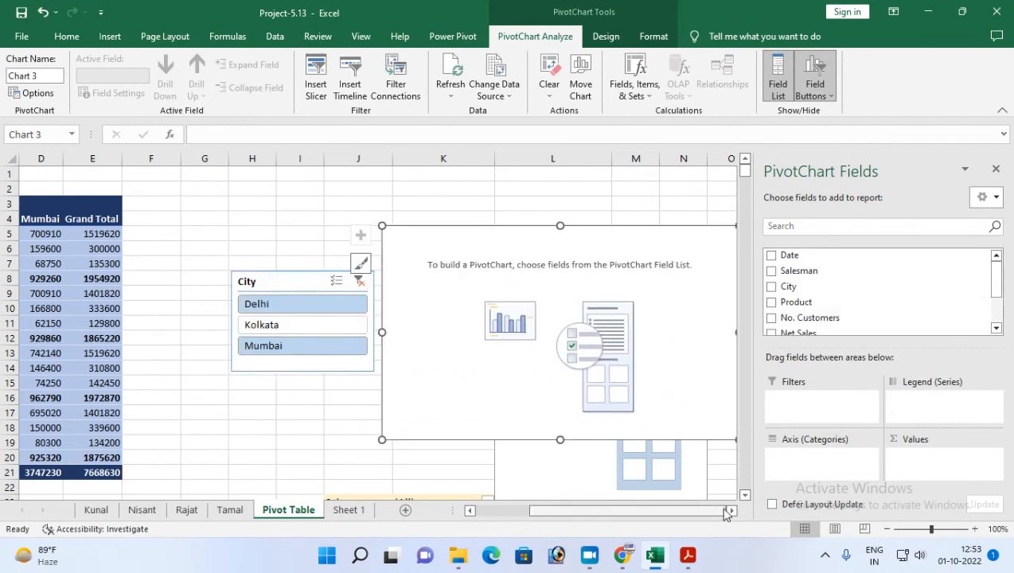
left_click(733, 510)
left_click(733, 510)
left_click(733, 511)
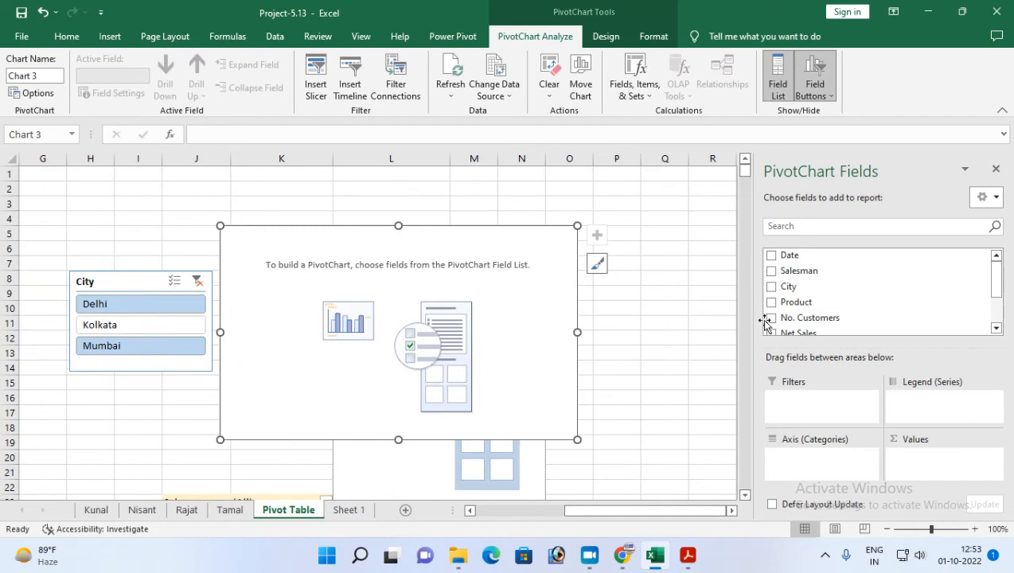
left_click_drag(459, 242, 517, 236)
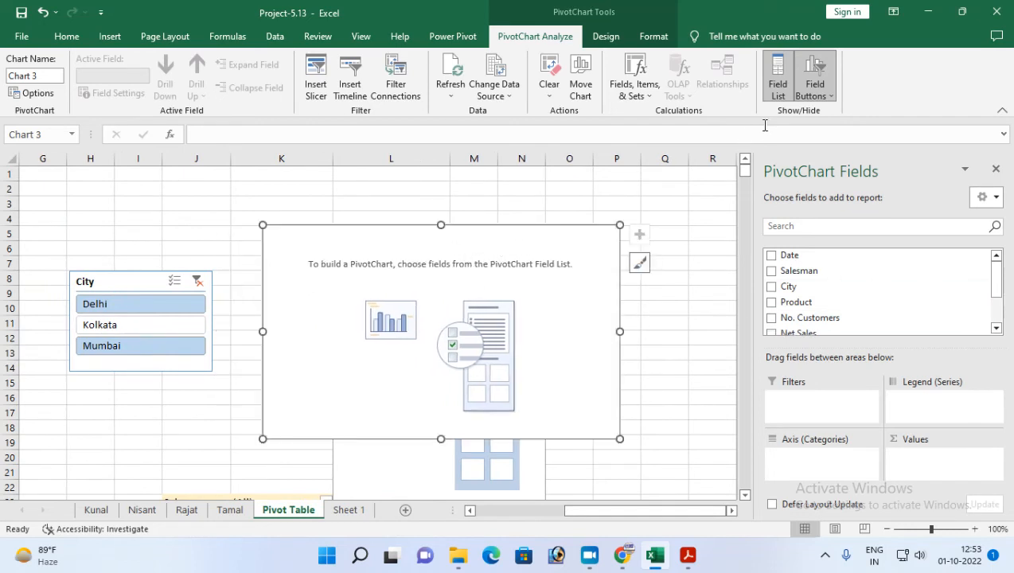
Change the PivotChart's type to a 3-D pie.
left_click(607, 37)
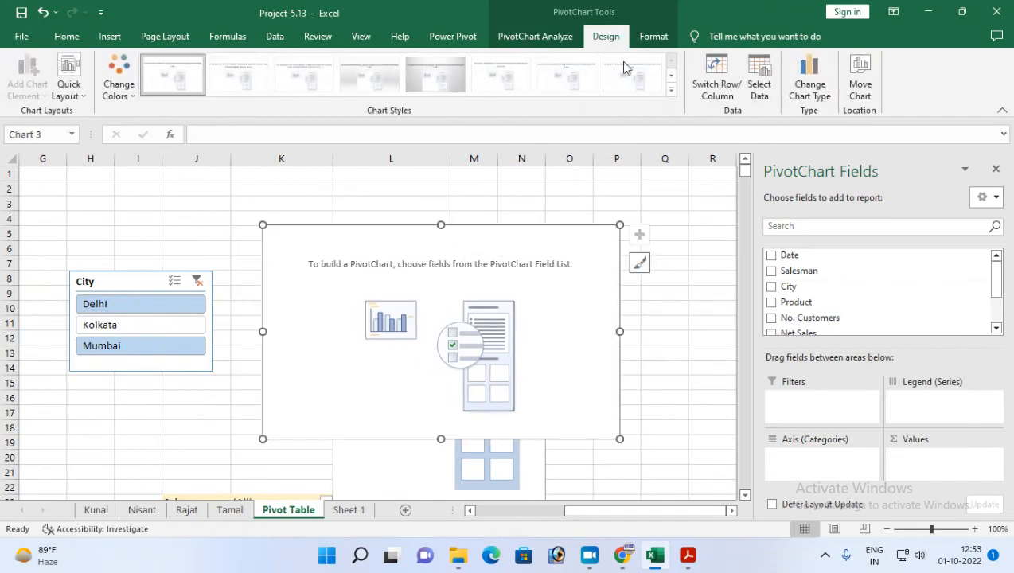
left_click(807, 89)
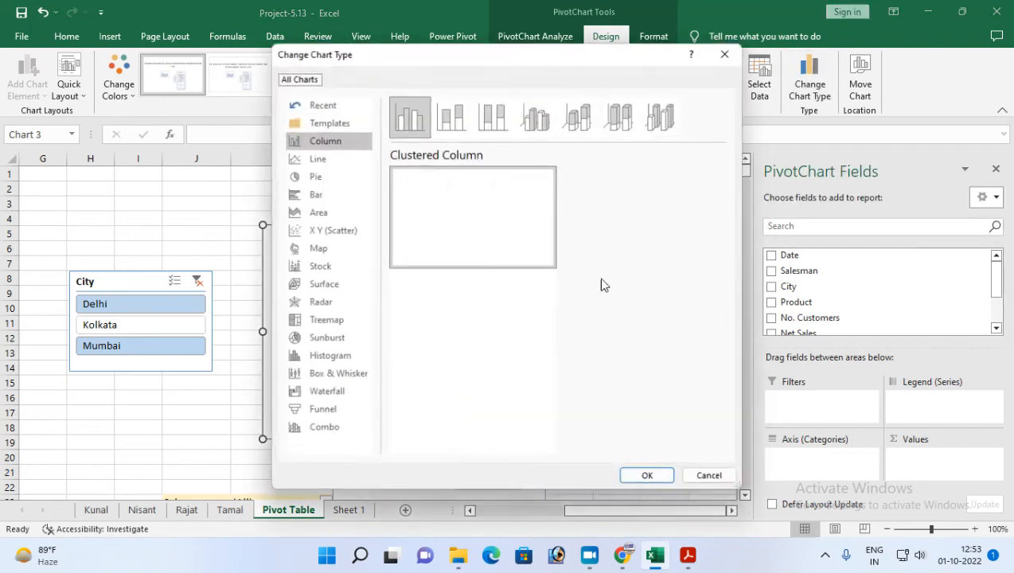
left_click(316, 176)
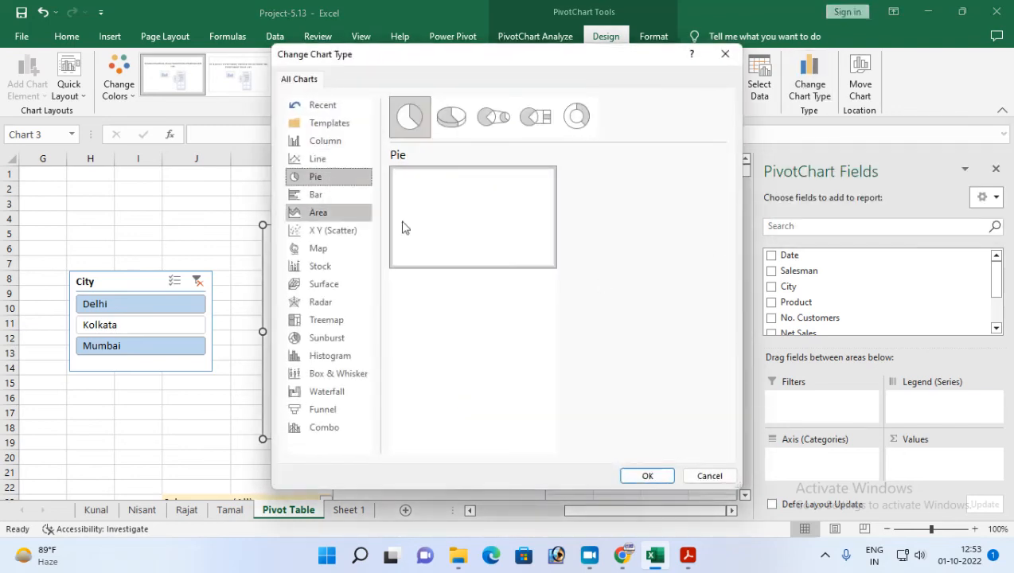
left_click(451, 117)
left_click(645, 476)
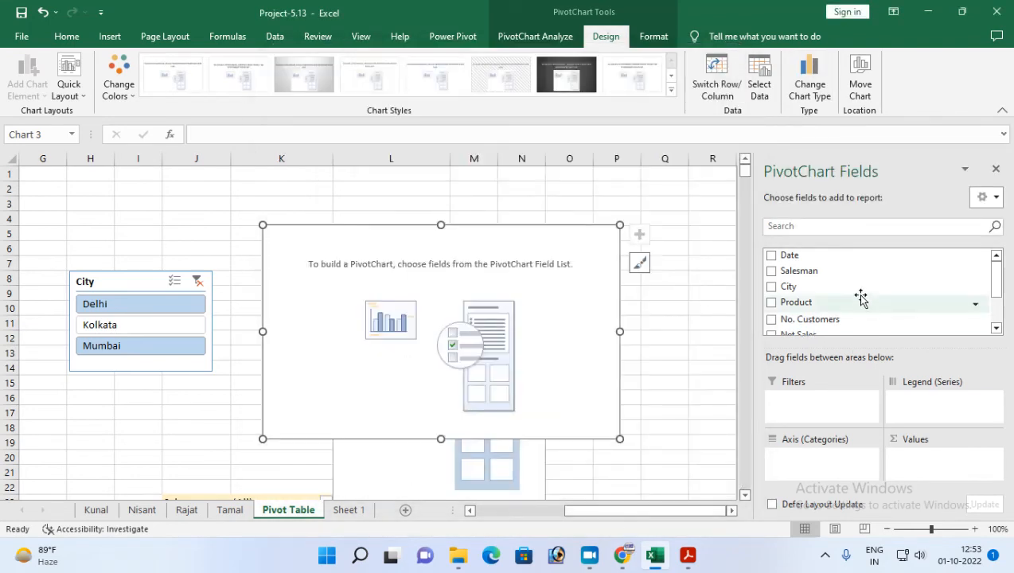
Add Product to the PivotChart's axis categories and Net Sales to its values.
left_click_drag(804, 306, 803, 463)
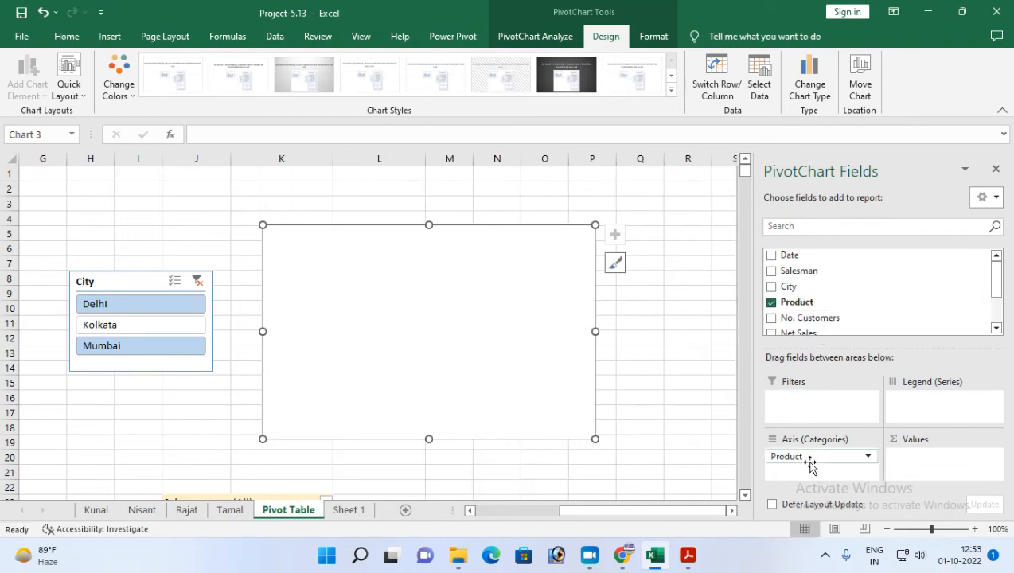
scroll(808, 310, "down", 2)
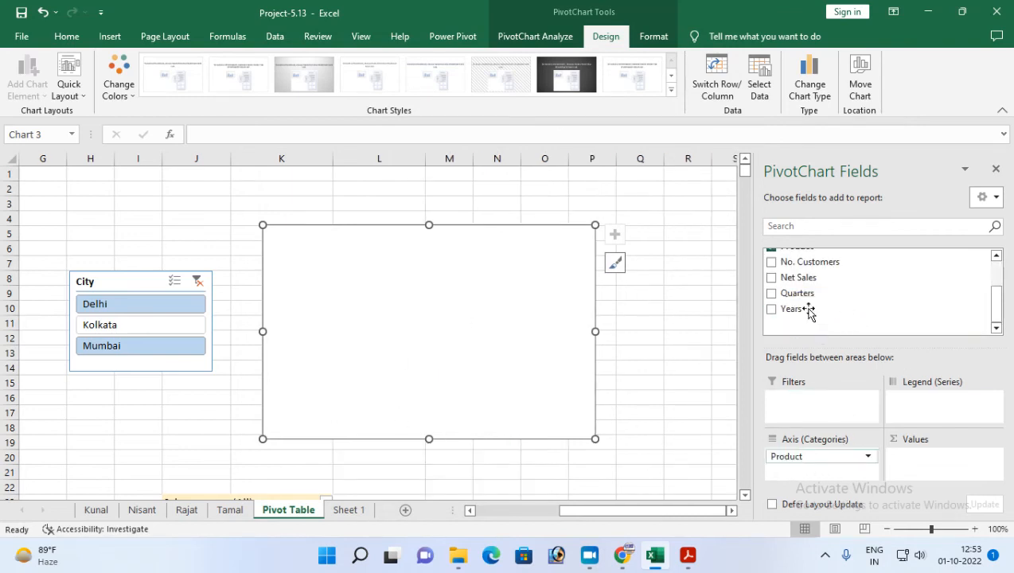
left_click_drag(797, 278, 919, 460)
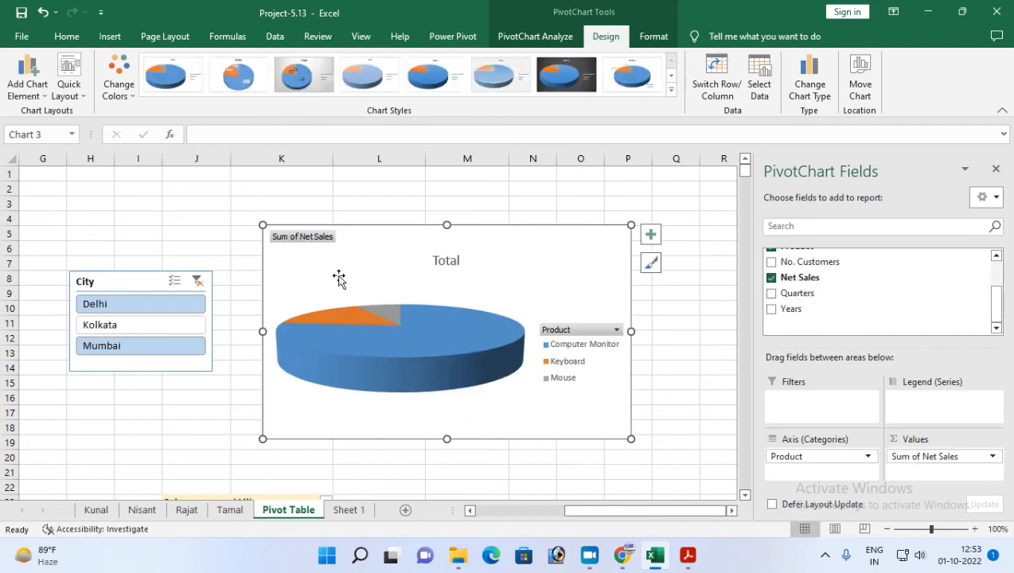
Replace the pie chart's title with "Product wise net sales" and move the title slightly higher in the chart.
left_click(447, 261)
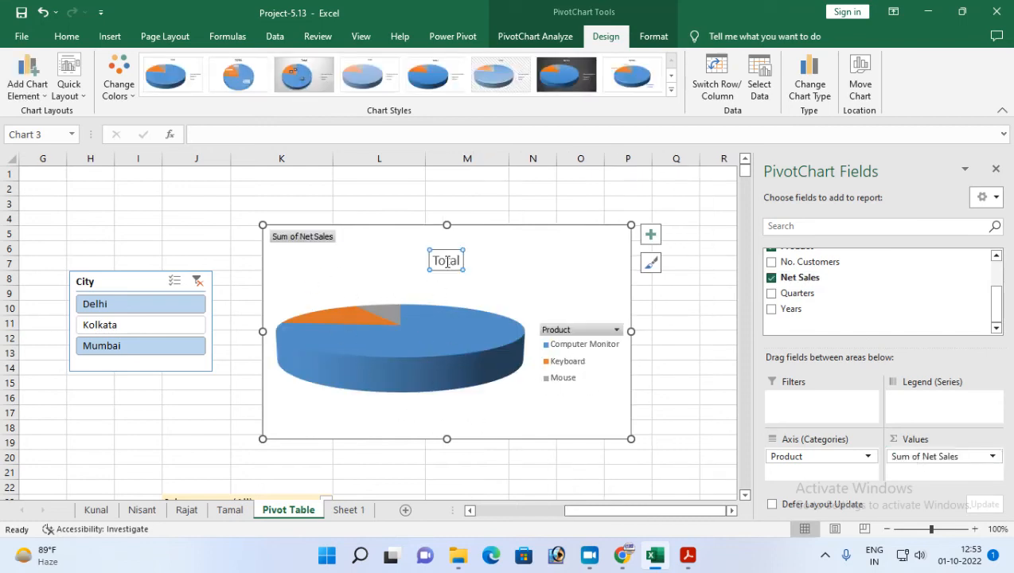
type("Pro")
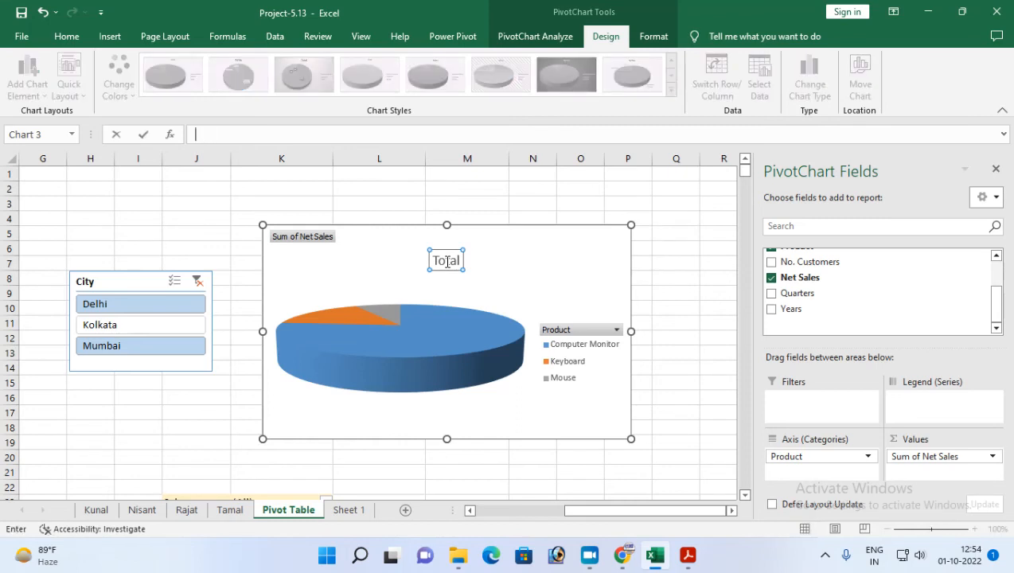
left_click(441, 261)
double_click(439, 261)
key("BackSpace")
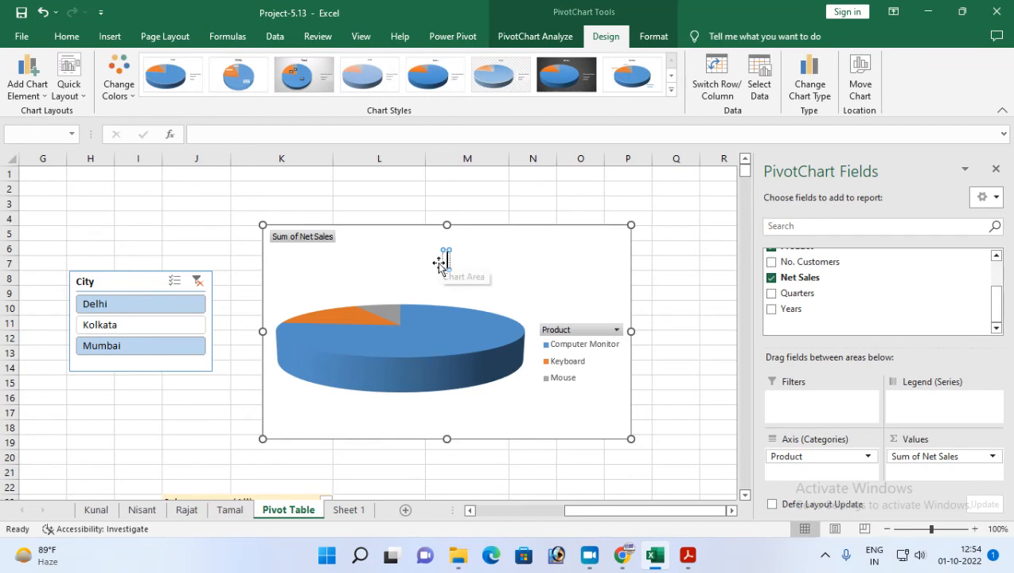
type("Prodicti")
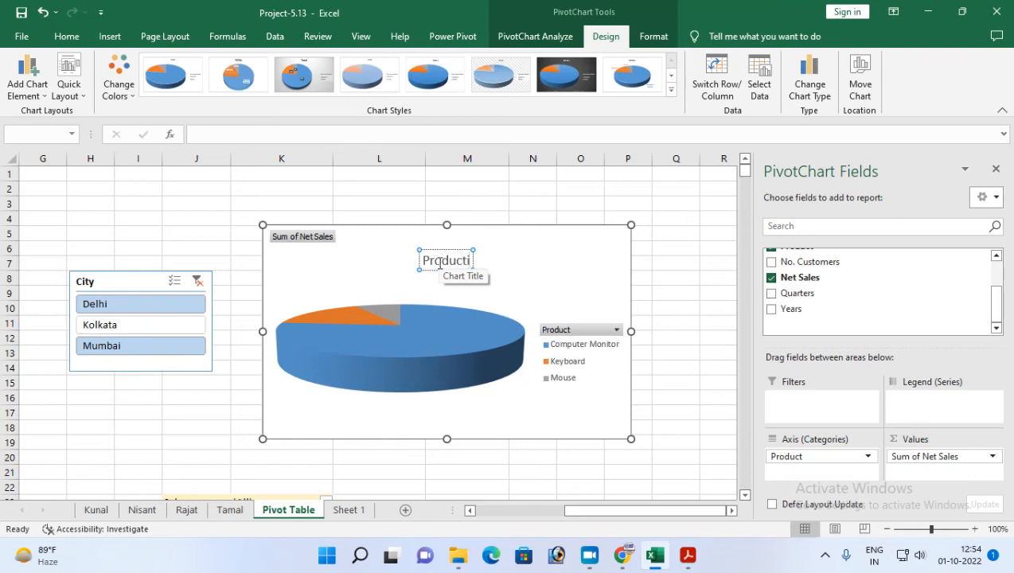
key("BackSpace")
type("wise net sales")
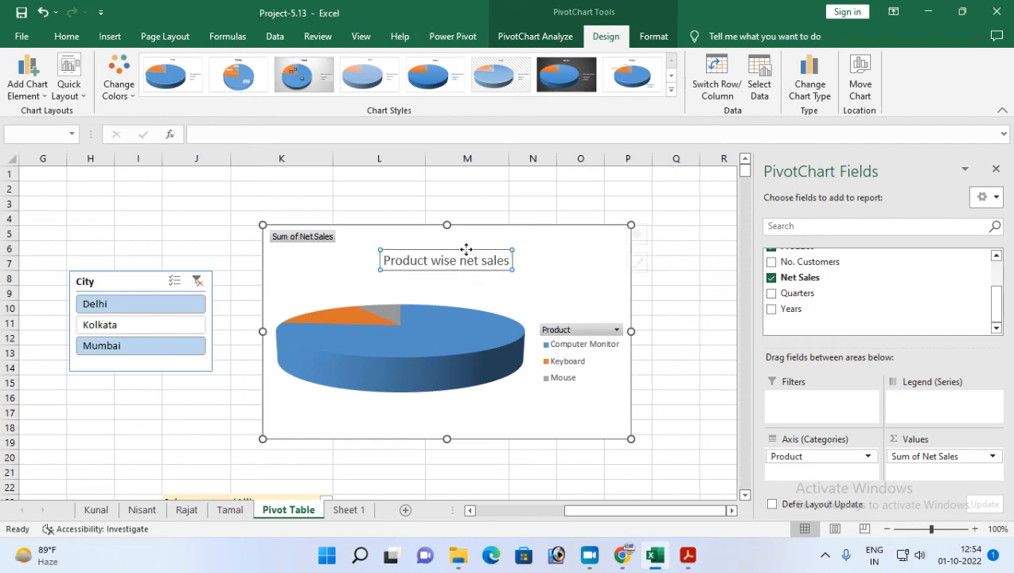
key("Escape")
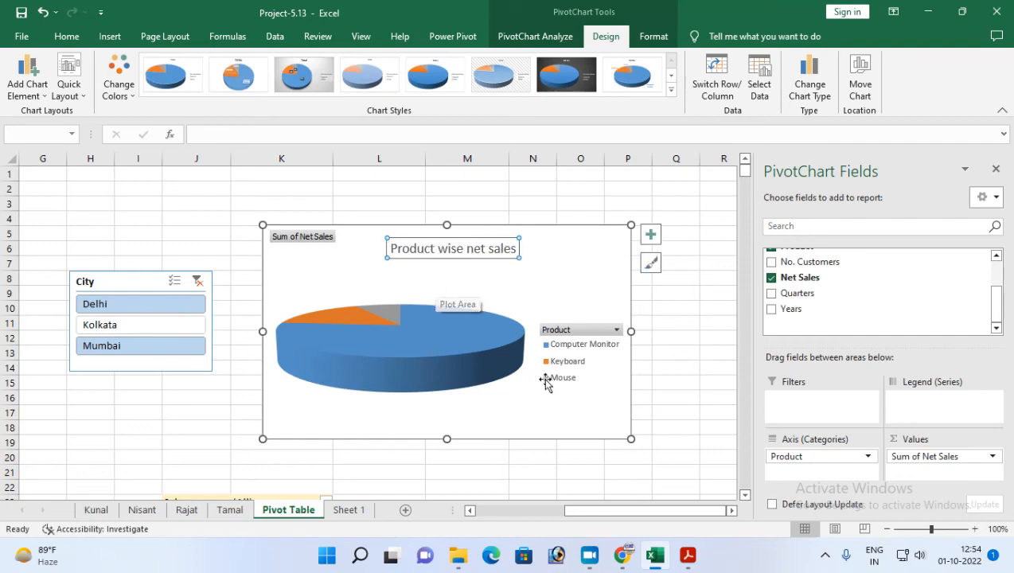
left_click(492, 397)
left_click(578, 416)
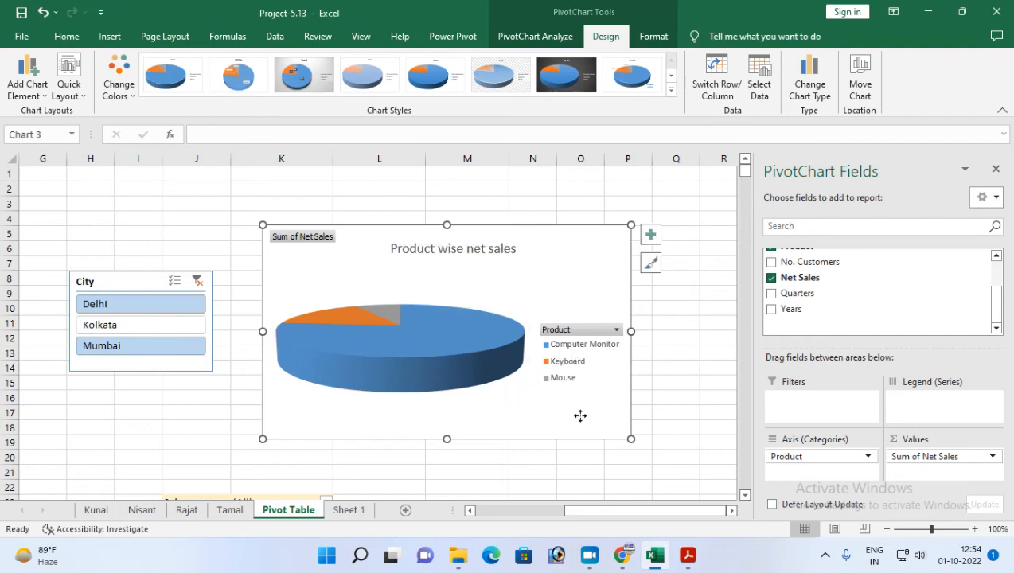
Check the pie chart task in Project-13.pdf, return to Excel and add data callout labels to the chart's slices.
left_click(687, 557)
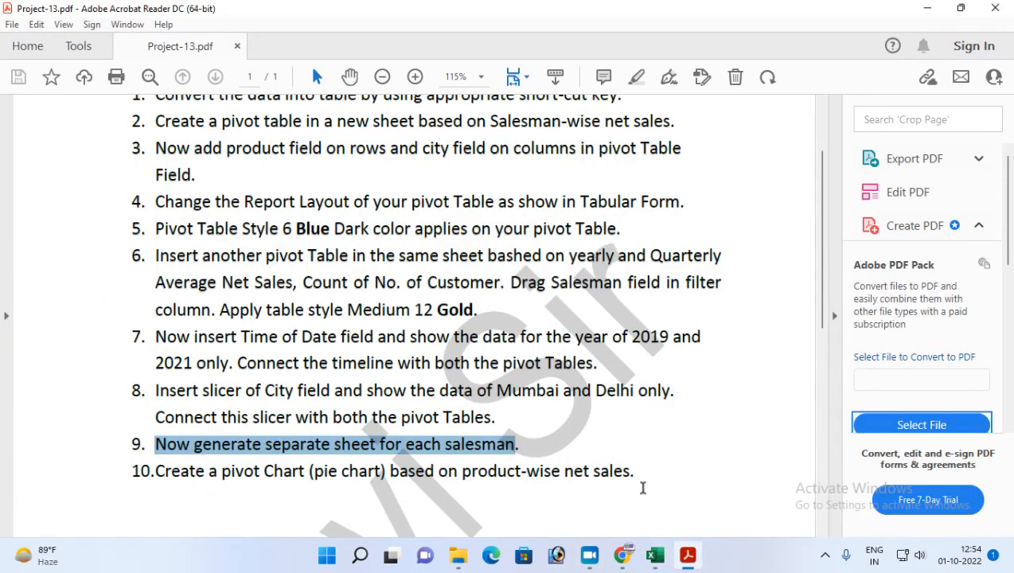
left_click(655, 556)
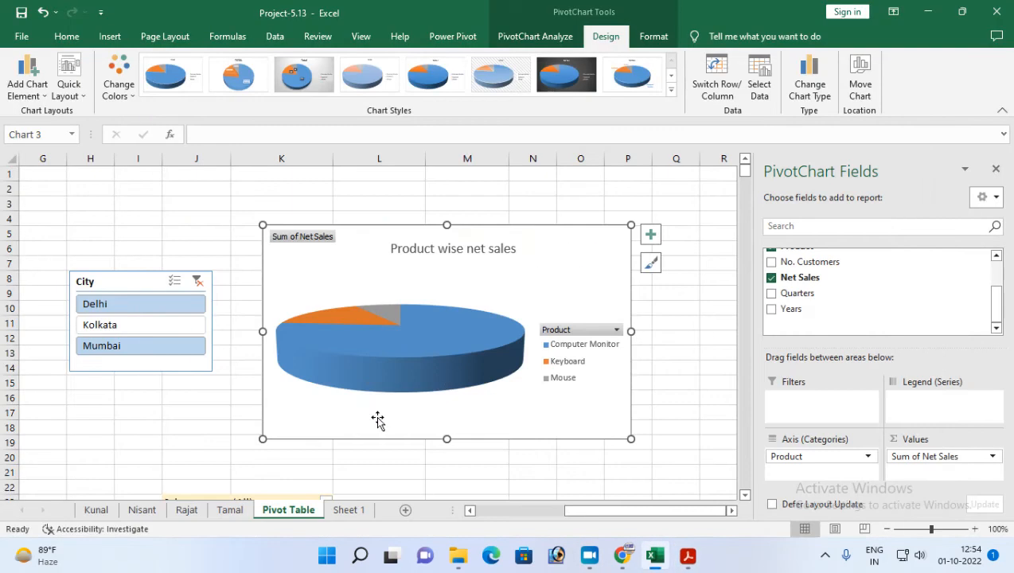
left_click(650, 234)
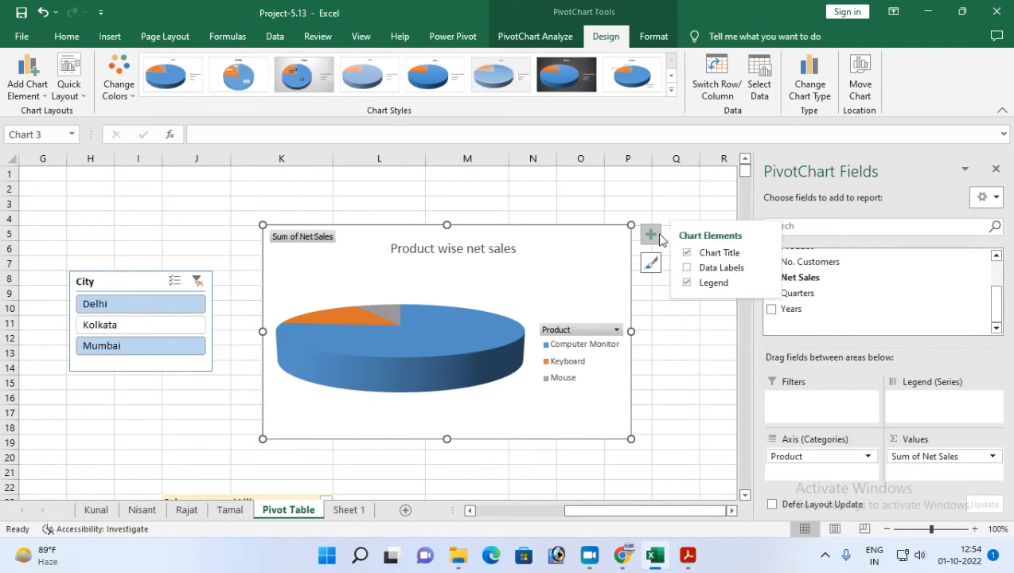
left_click(766, 269)
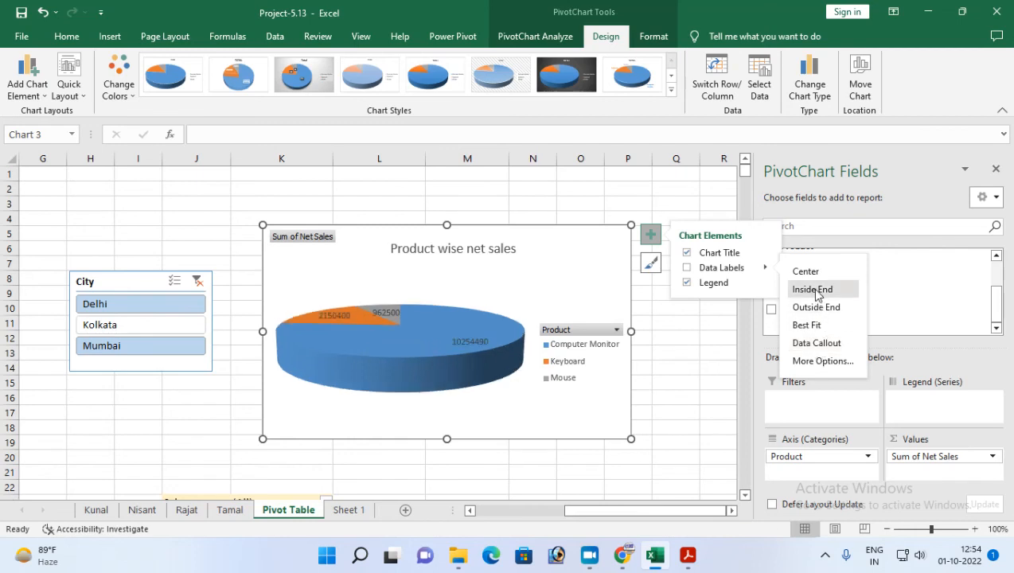
left_click(812, 344)
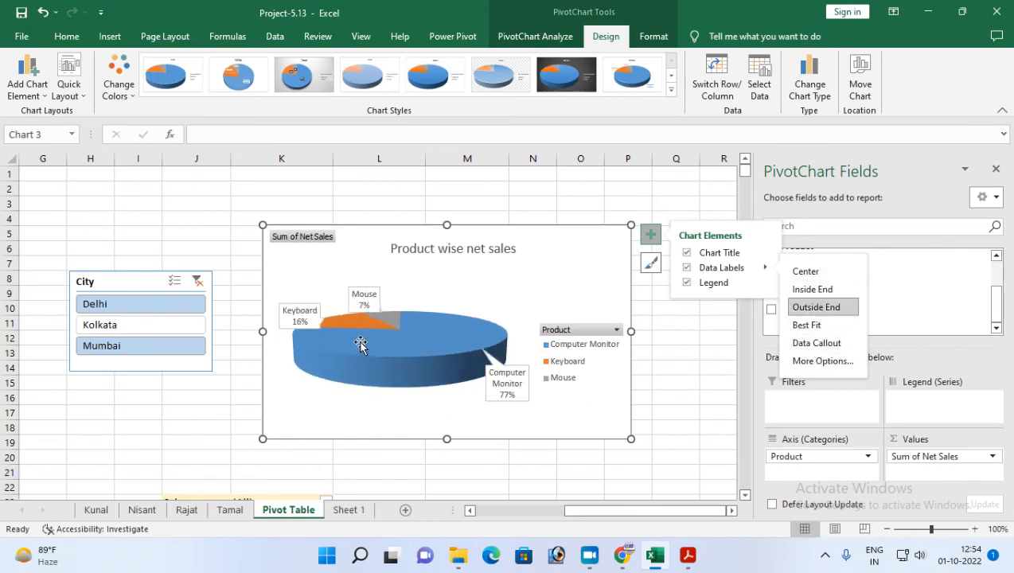
Move the Keyboard callout slightly up and to the left, away from the pie.
left_click_drag(292, 306, 279, 298)
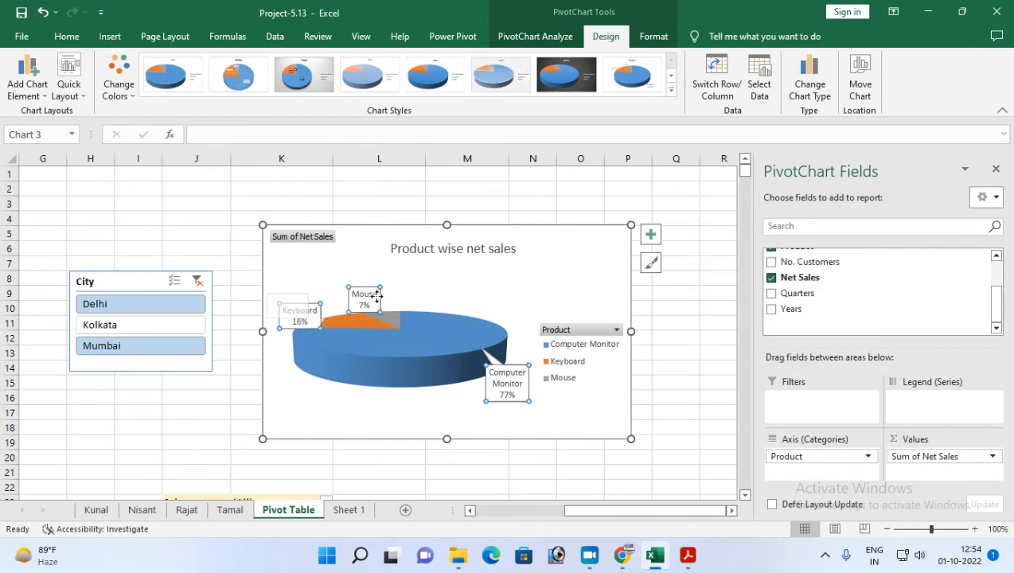
left_click(284, 299)
left_click(291, 300)
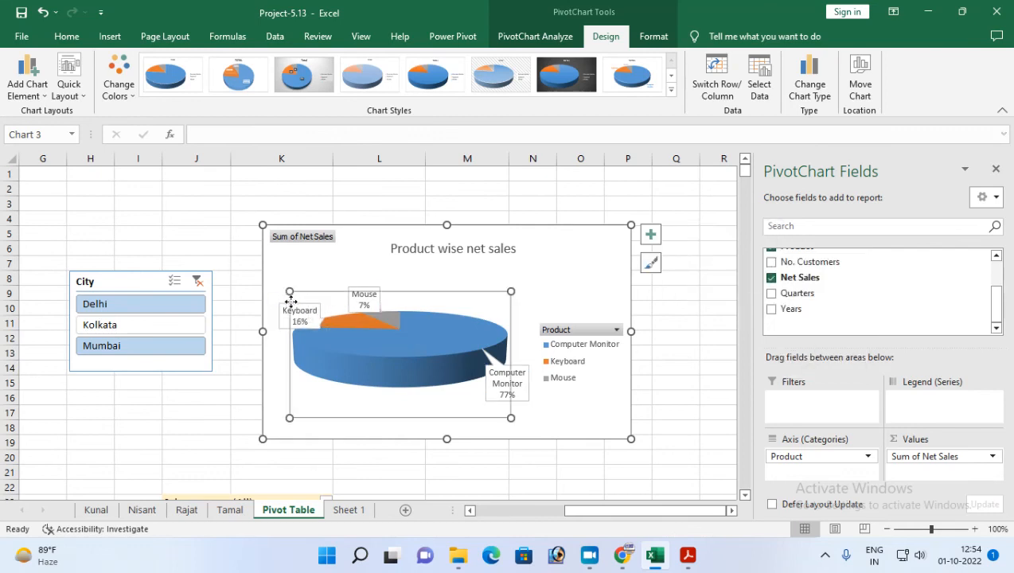
left_click(284, 302)
left_click(293, 306)
left_click(309, 305)
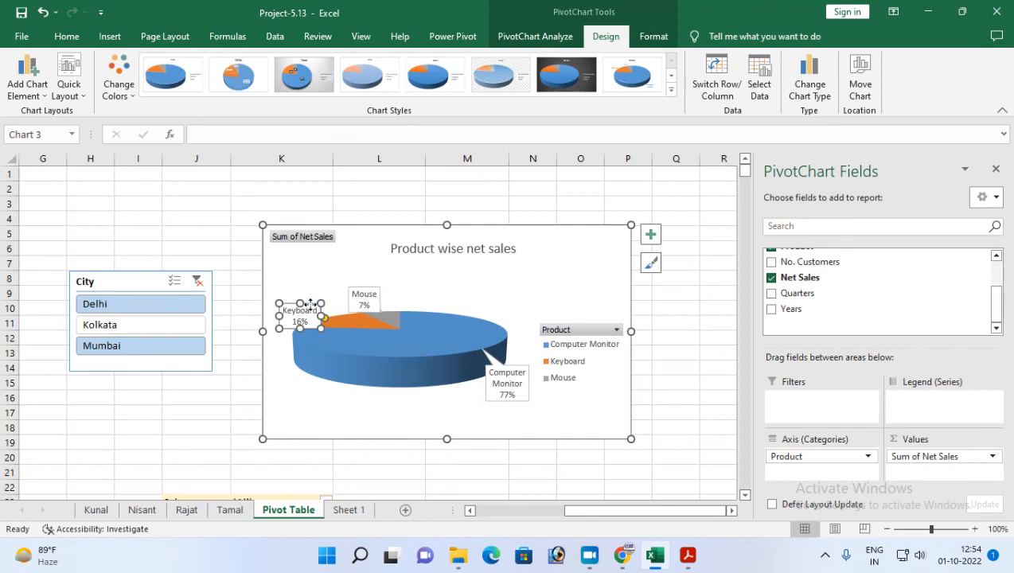
left_click_drag(307, 303, 292, 293)
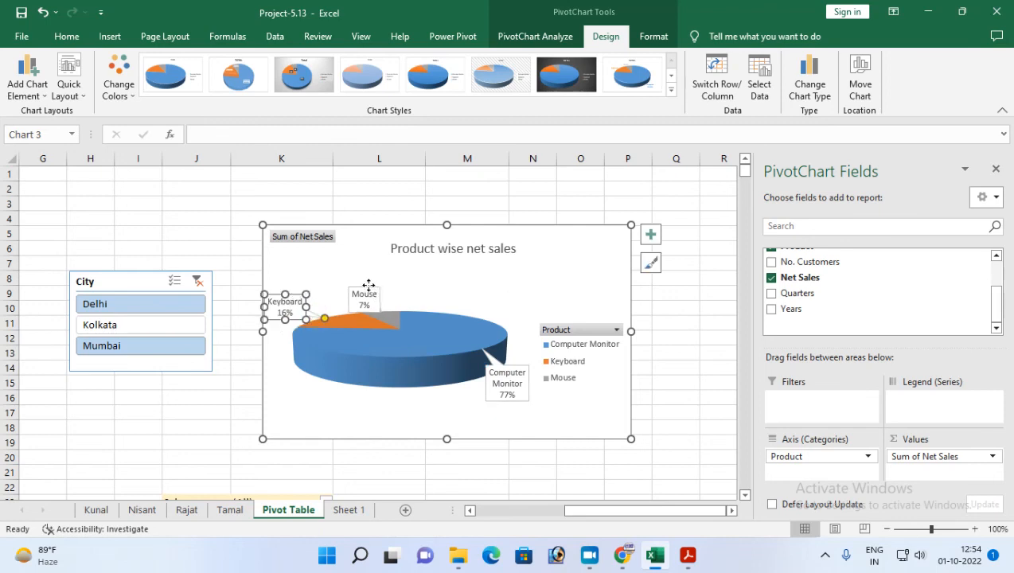
Move the Mouse callout slightly up and to the right, and the Computer Monitor callout slightly lower beneath the pie.
left_click(365, 291)
left_click(364, 288)
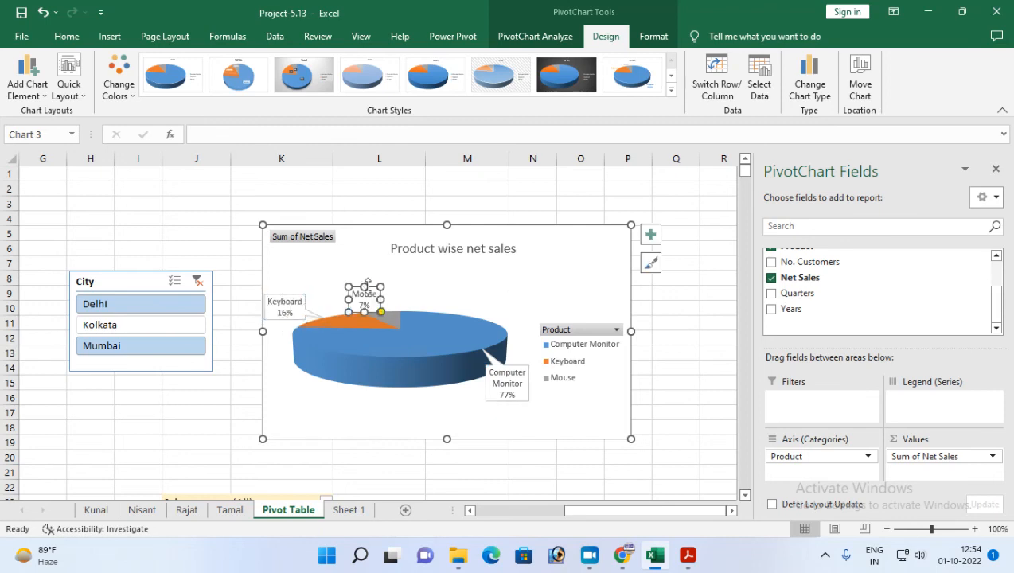
double_click(364, 286)
left_click_drag(373, 286, 384, 278)
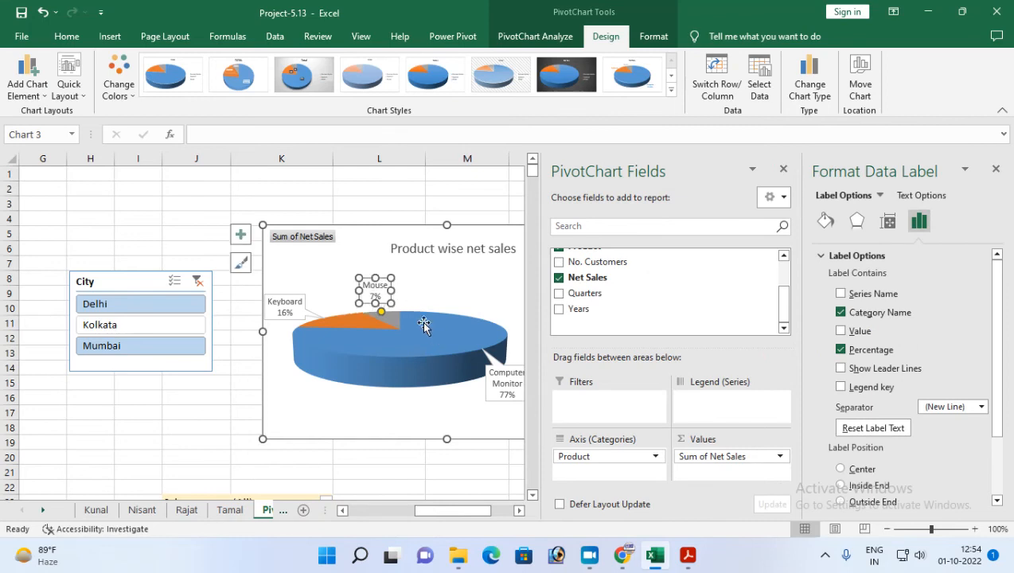
left_click(497, 394)
left_click_drag(497, 399, 486, 420)
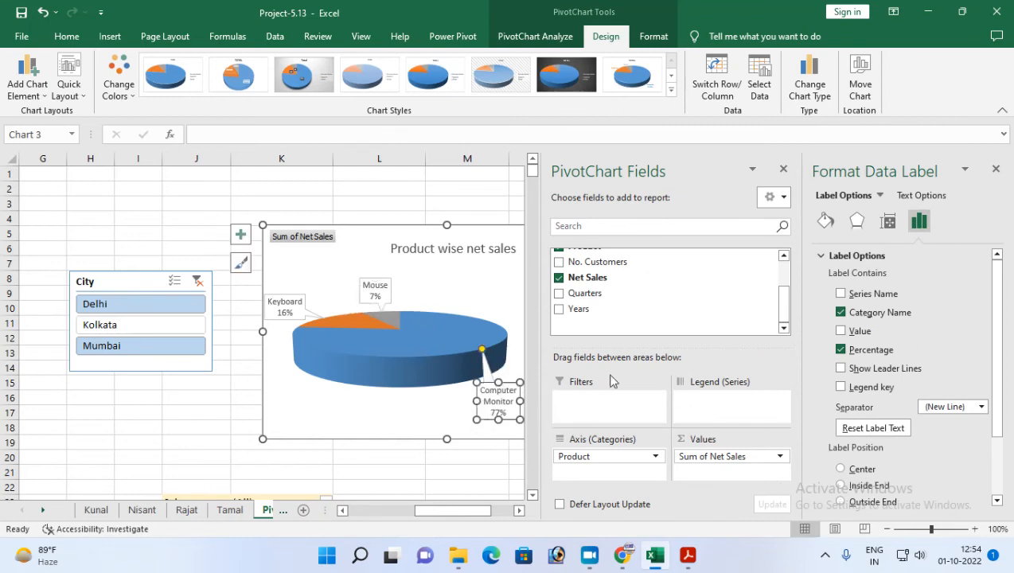
Close the chart field list and label formatting panes, and apply the dark-background chart style to the pie chart.
left_click(783, 169)
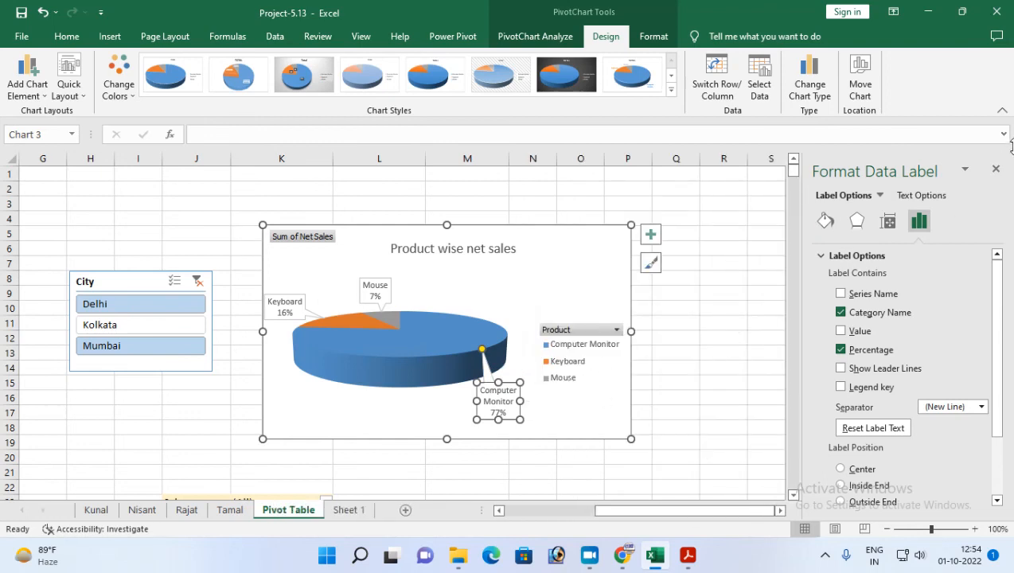
left_click(996, 170)
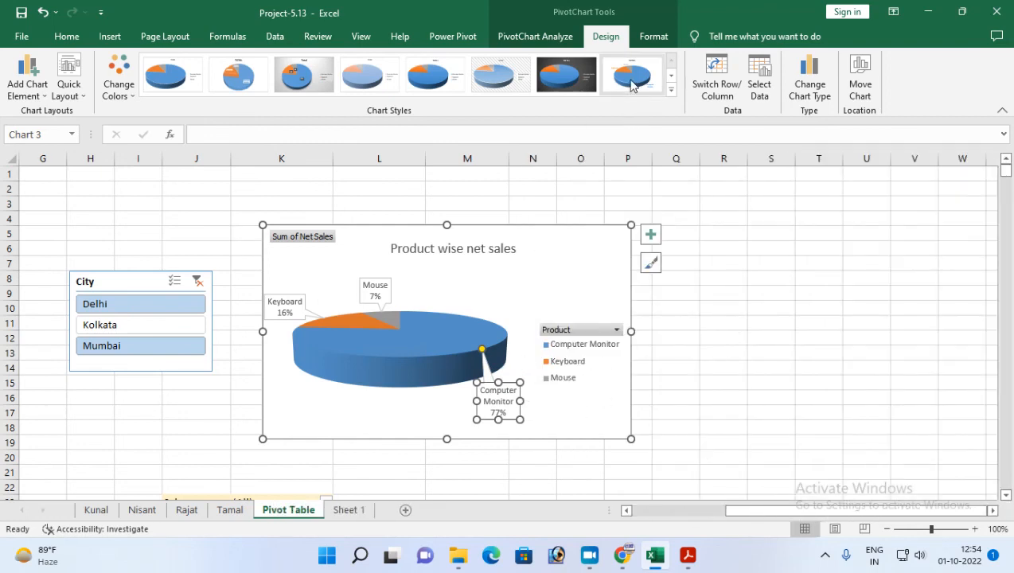
left_click(577, 87)
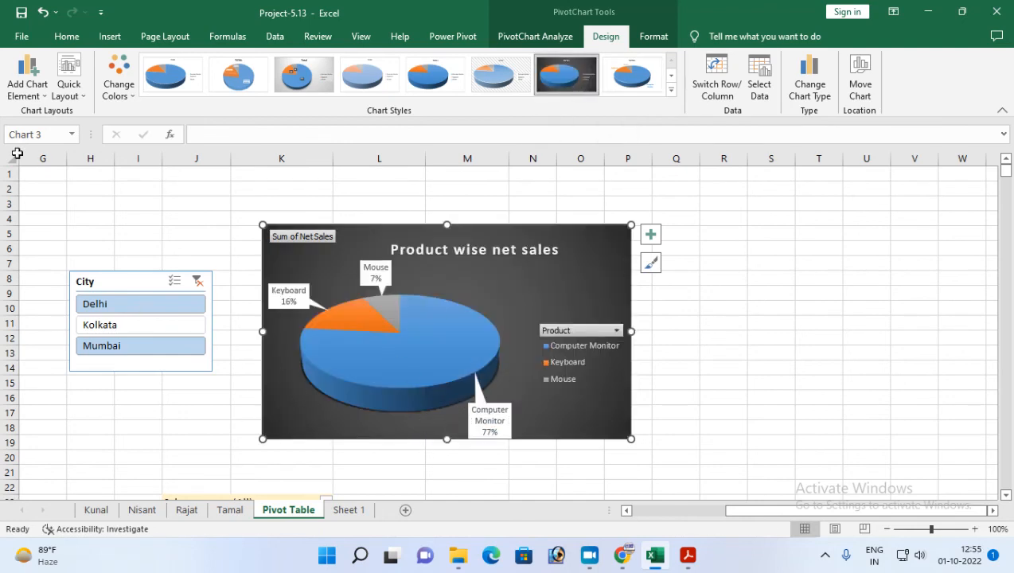
Switch to Project-13.pdf, review the task list through the final pie chart task, and close the document.
left_click(687, 554)
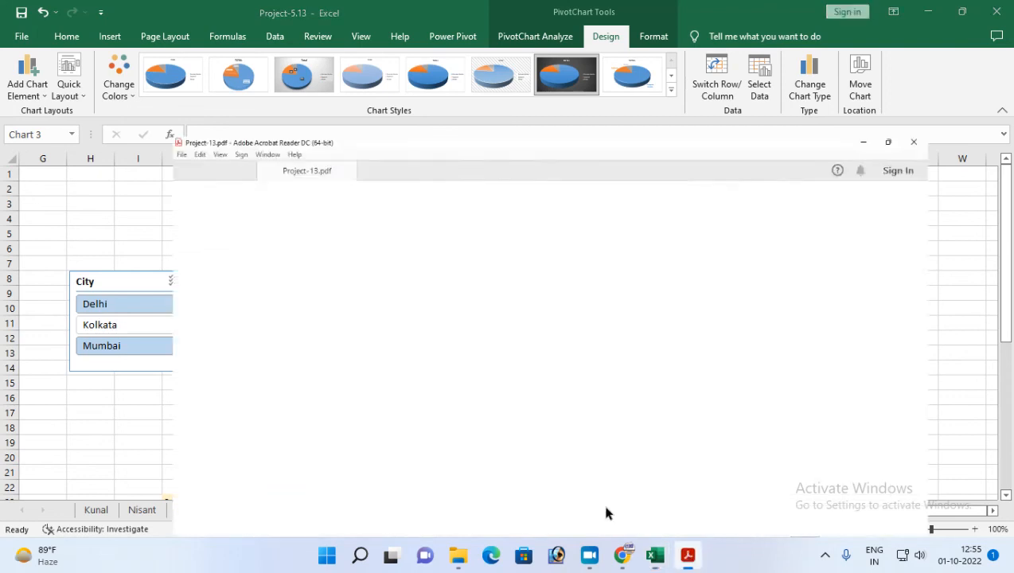
left_click_drag(155, 470, 634, 471)
scroll(514, 462, "down", 3)
scroll(514, 461, "down", 2)
scroll(475, 459, "up", 6)
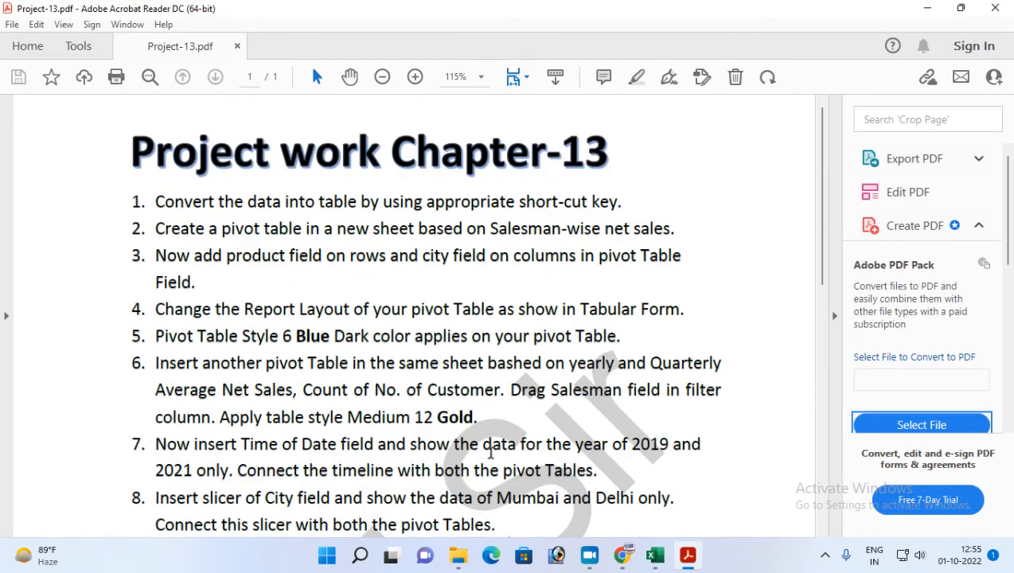
scroll(477, 453, "down", 5)
left_click(997, 7)
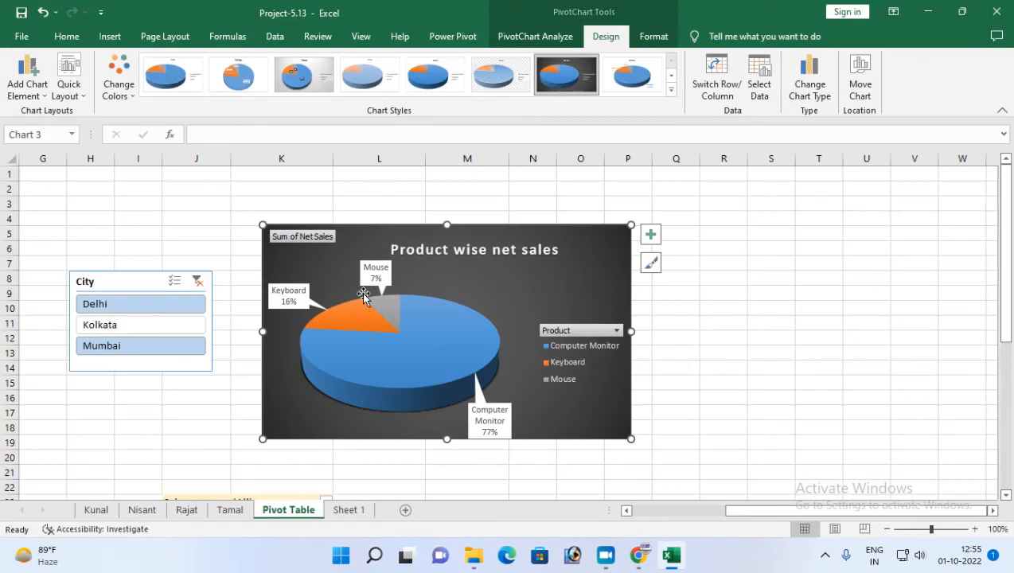
Review the finished Pivot Table sheet, examining both pivot tables, the City slicer, the Date timeline and the pie chart.
left_click_drag(805, 512, 686, 525)
scroll(224, 347, "down", 6)
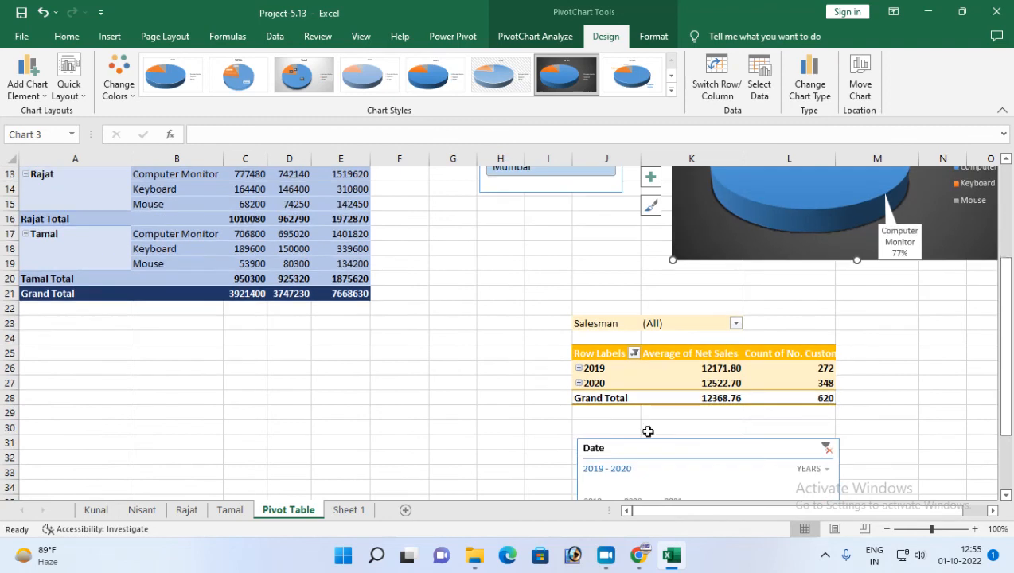
scroll(607, 402, "up", 4)
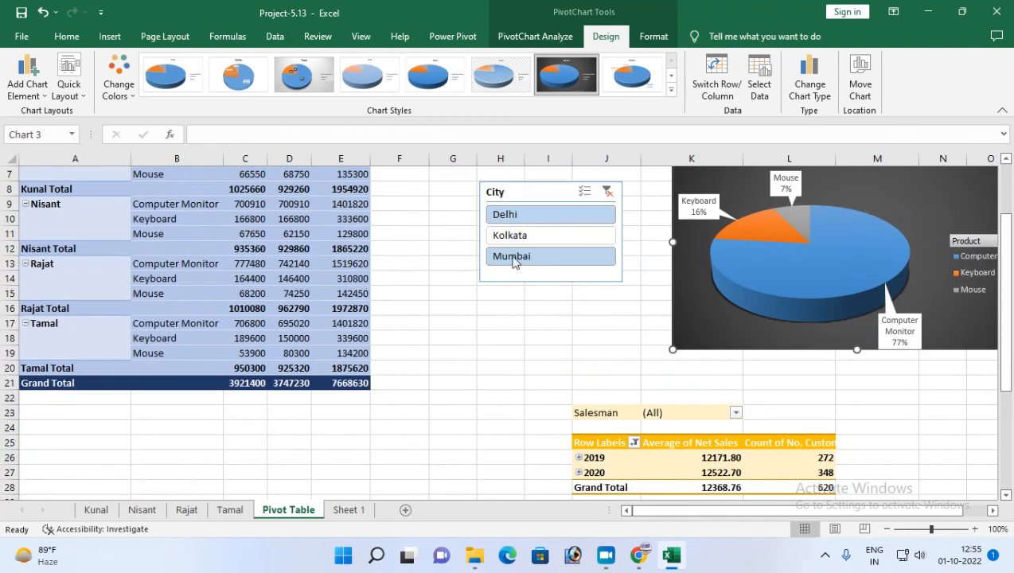
left_click(984, 512)
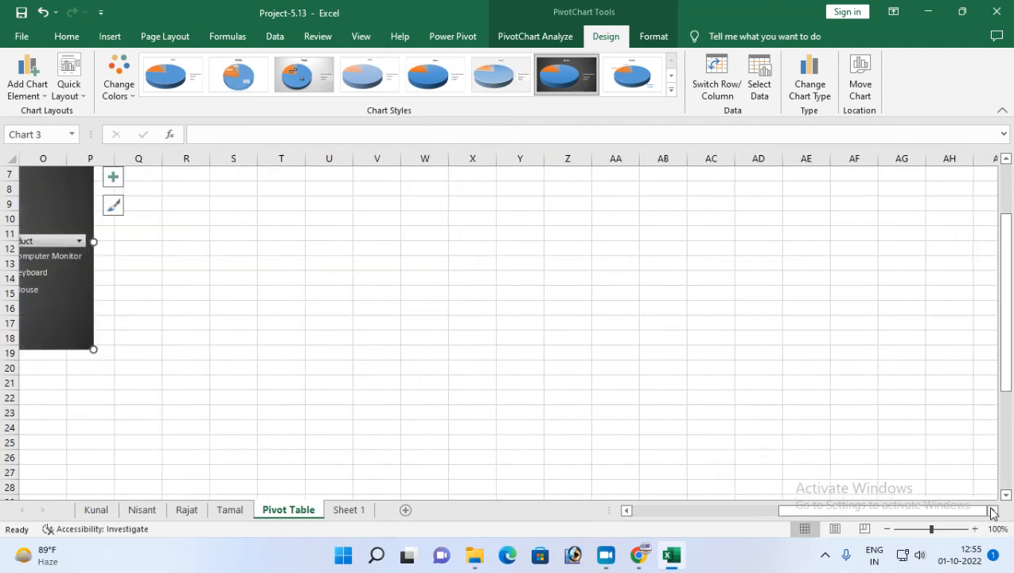
left_click_drag(836, 514, 732, 515)
scroll(711, 458, "up", 2)
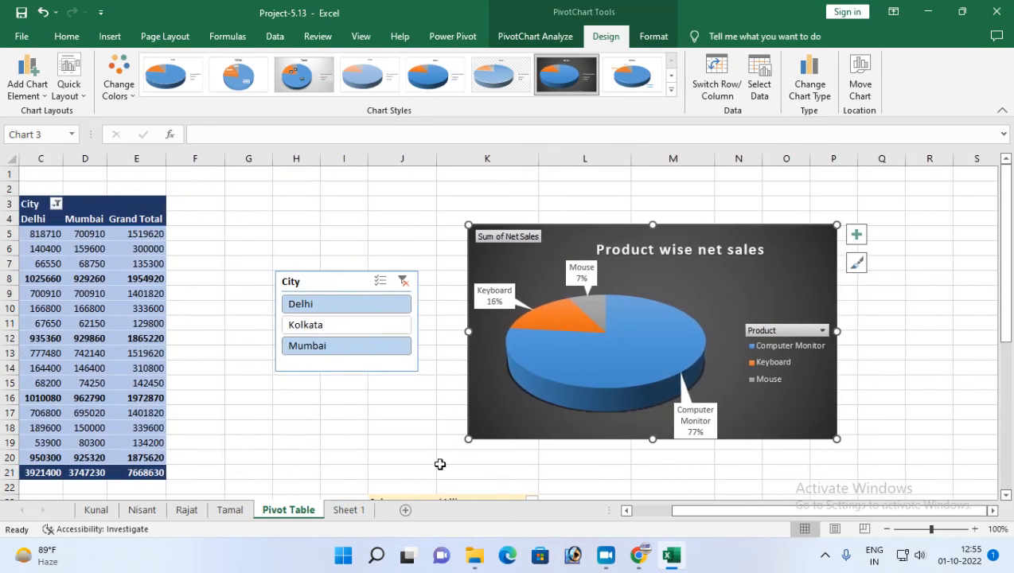